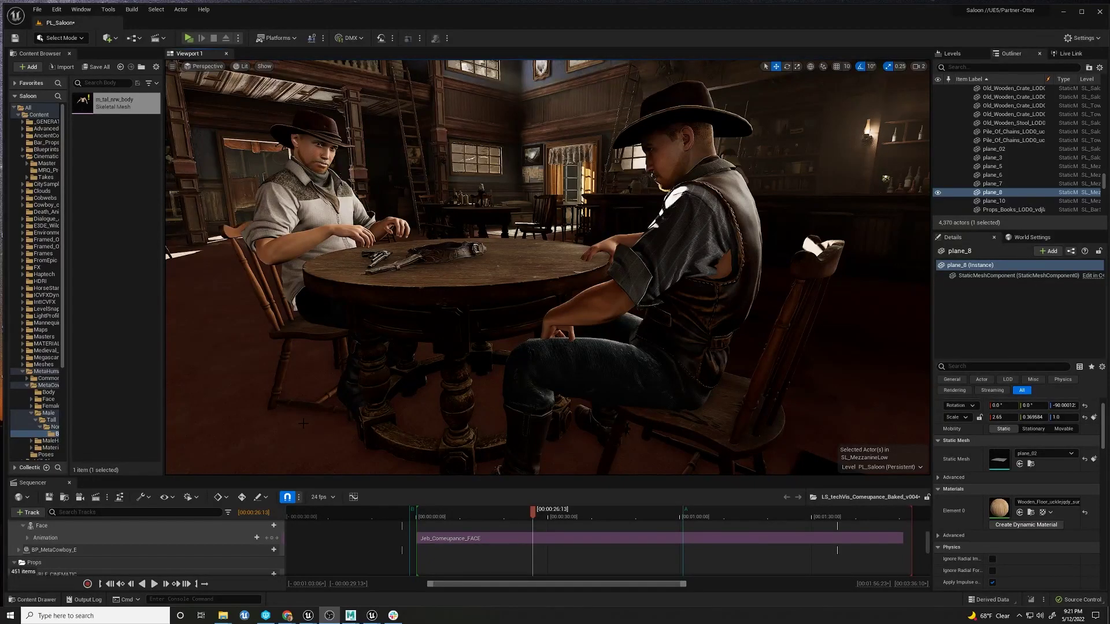
# Step: Select the seated cowboy in the light shirt and examine both characters at the saloon table from several angles
pyautogui.moveTo(303, 415); pyautogui.dragTo(328, 381, button='right')
pyautogui.click(411, 318)
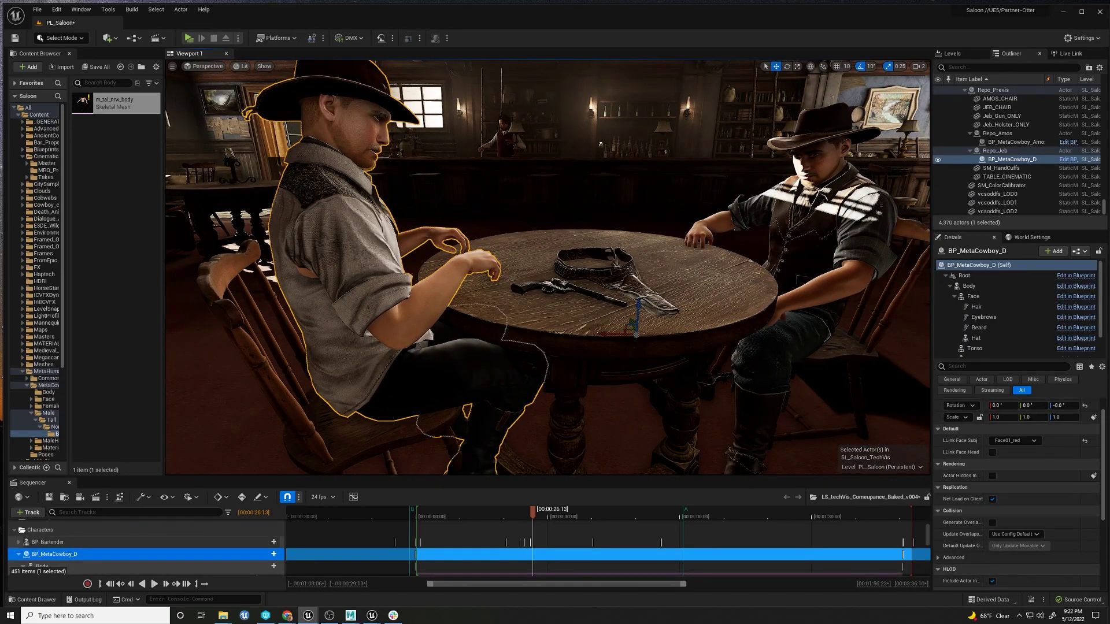
pyautogui.moveTo(559, 299); pyautogui.dragTo(459, 342, button='right')
pyautogui.moveTo(798, 201); pyautogui.dragTo(466, 336, button='right')
pyautogui.moveTo(547, 267); pyautogui.dragTo(703, 284, button='right')
pyautogui.moveTo(393, 341); pyautogui.dragTo(467, 335, button='right')
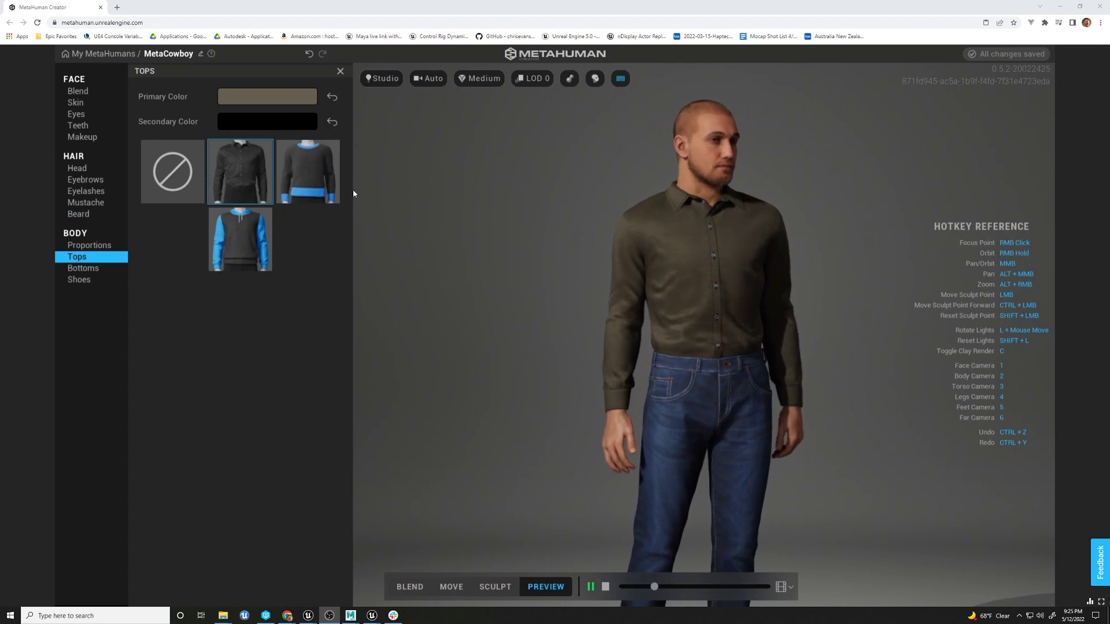
# Step: Switch to MetaHuman Creator and set MetaCowboy's top to none so the torso is bare
pyautogui.click(239, 243)
pyautogui.click(181, 185)
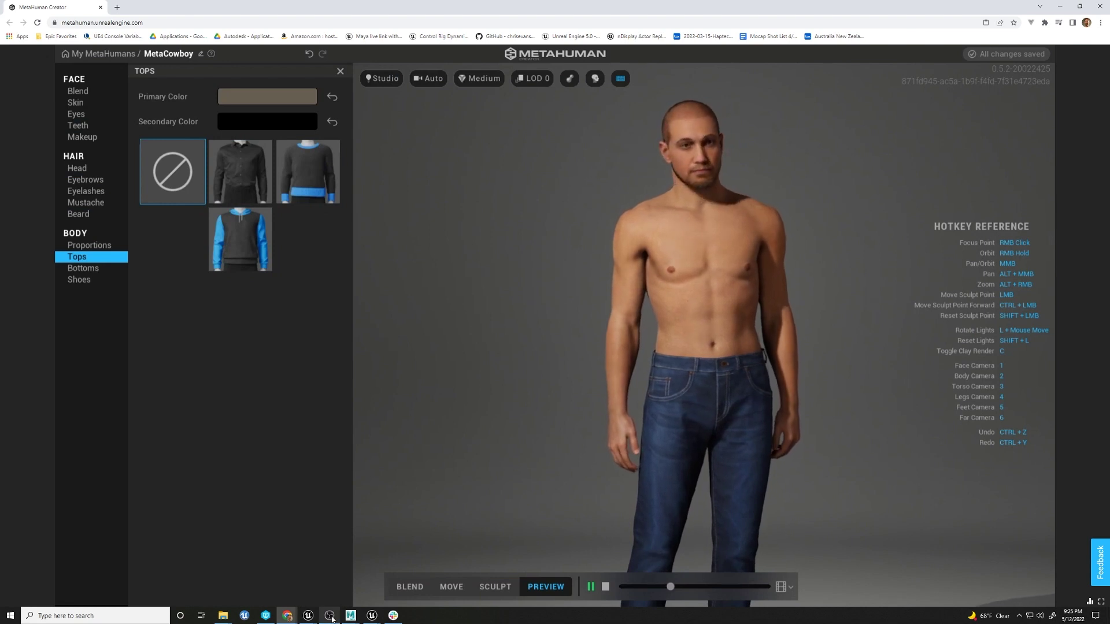
# Step: Bring up the m_tal_nrw_body skeletal mesh editors in Unreal and compare the hands-only body with the bare-torso body
pyautogui.moveTo(306, 618)
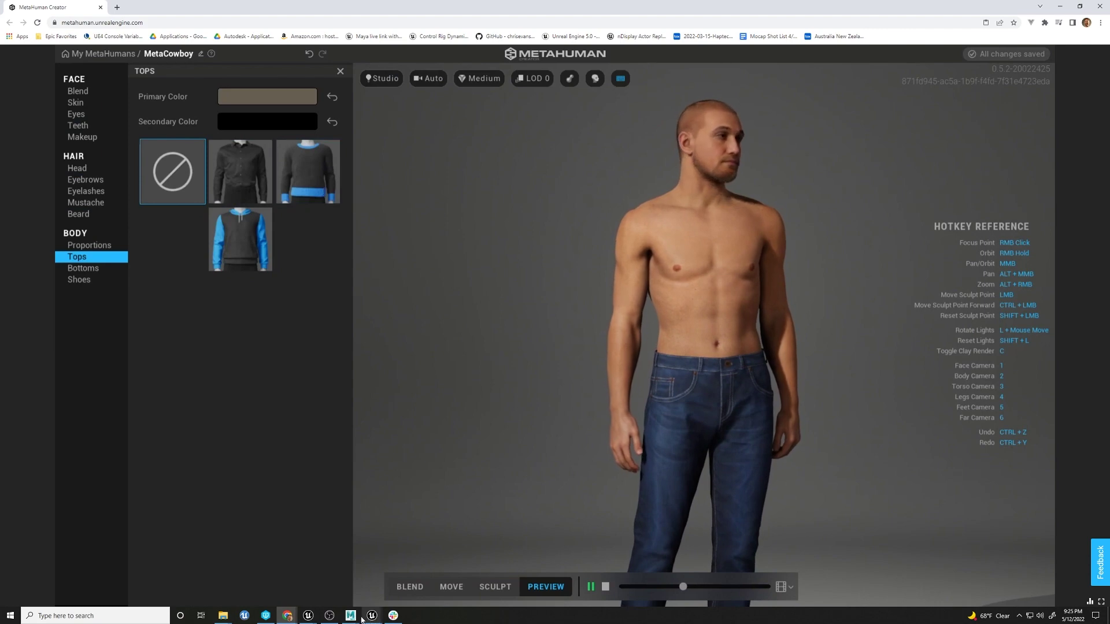
pyautogui.moveTo(372, 617)
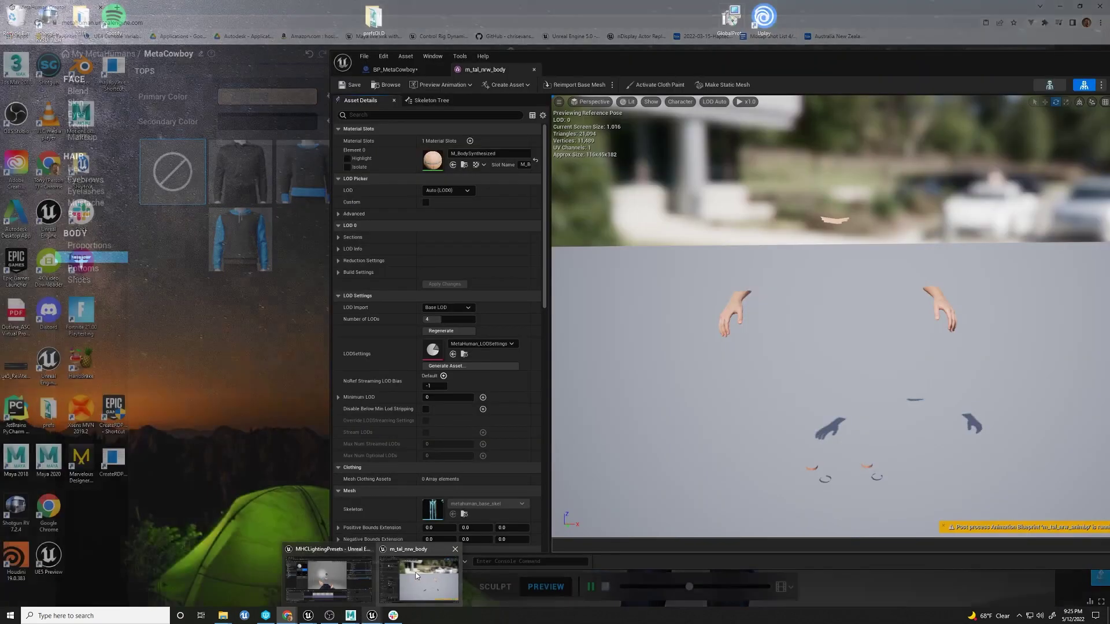
pyautogui.click(419, 579)
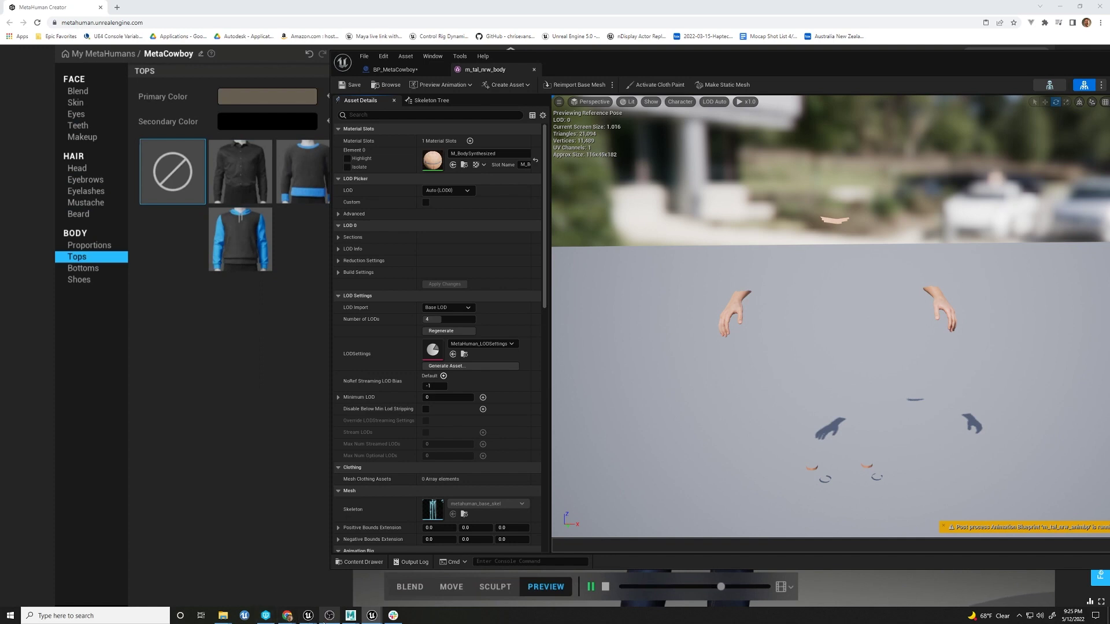
pyautogui.click(341, 588)
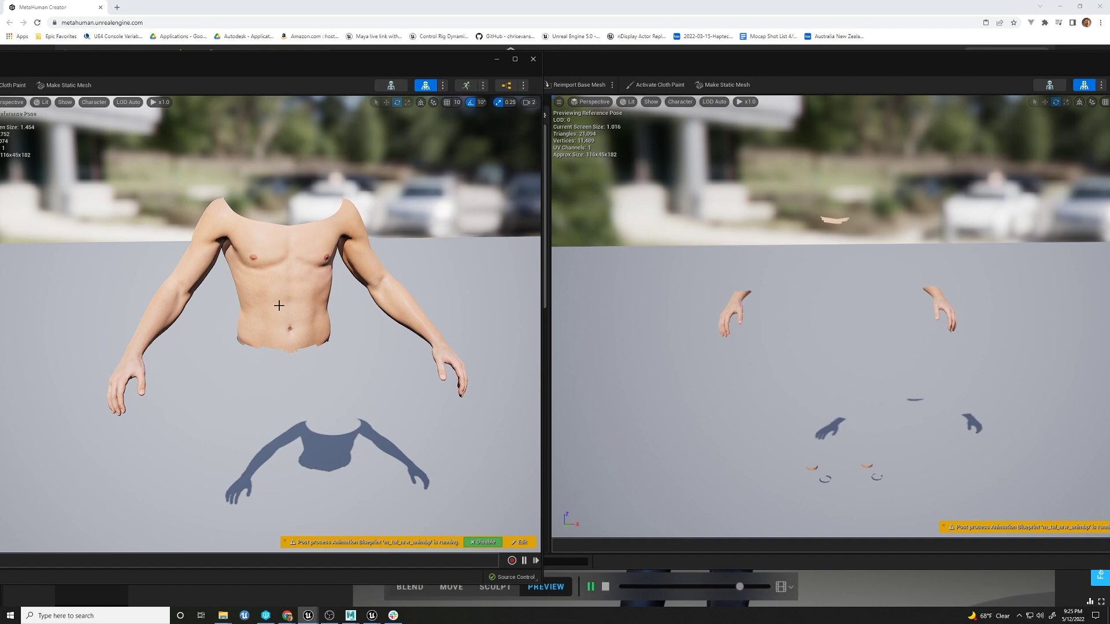
pyautogui.moveTo(0, 133); pyautogui.dragTo(894, 46)
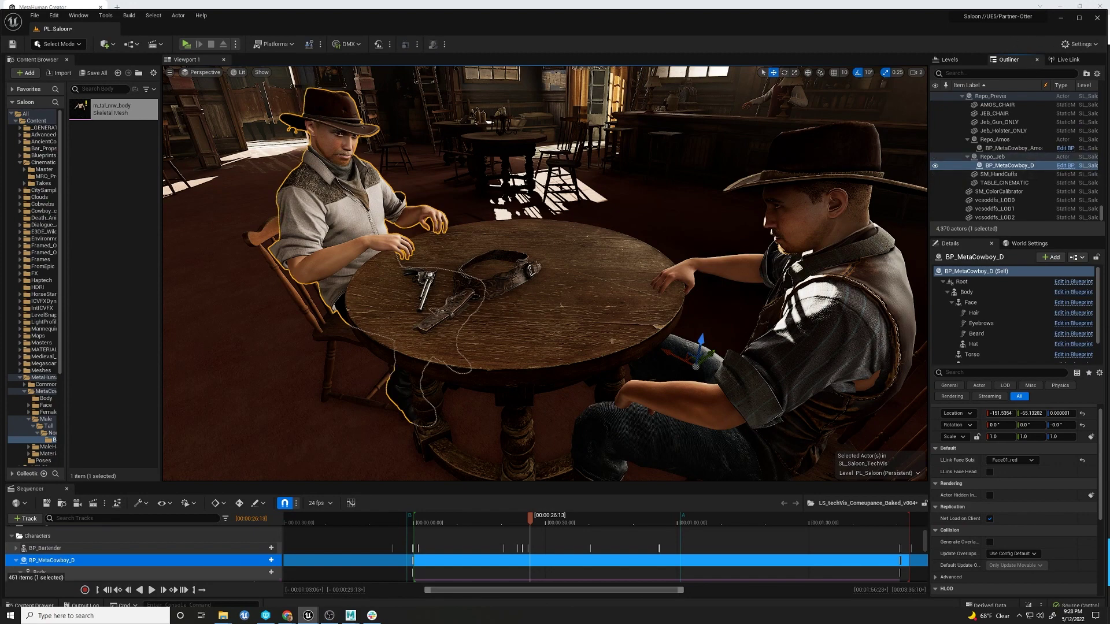
# Step: Open the selected cowboy's BP_MetaCowboy_D blueprint for editing and frame the character's upper body in its viewport
pyautogui.hotkey('ctrl', 'e')
pyautogui.moveTo(688, 119); pyautogui.dragTo(680, 59)
pyautogui.scroll(-5, 569, 199)
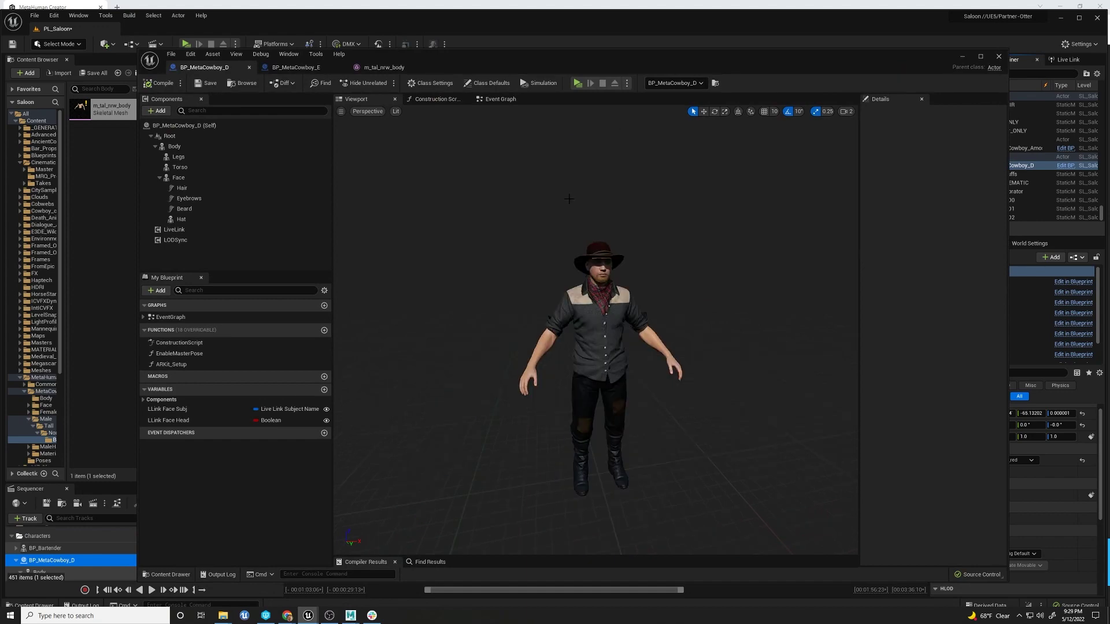
pyautogui.scroll(5, 569, 198)
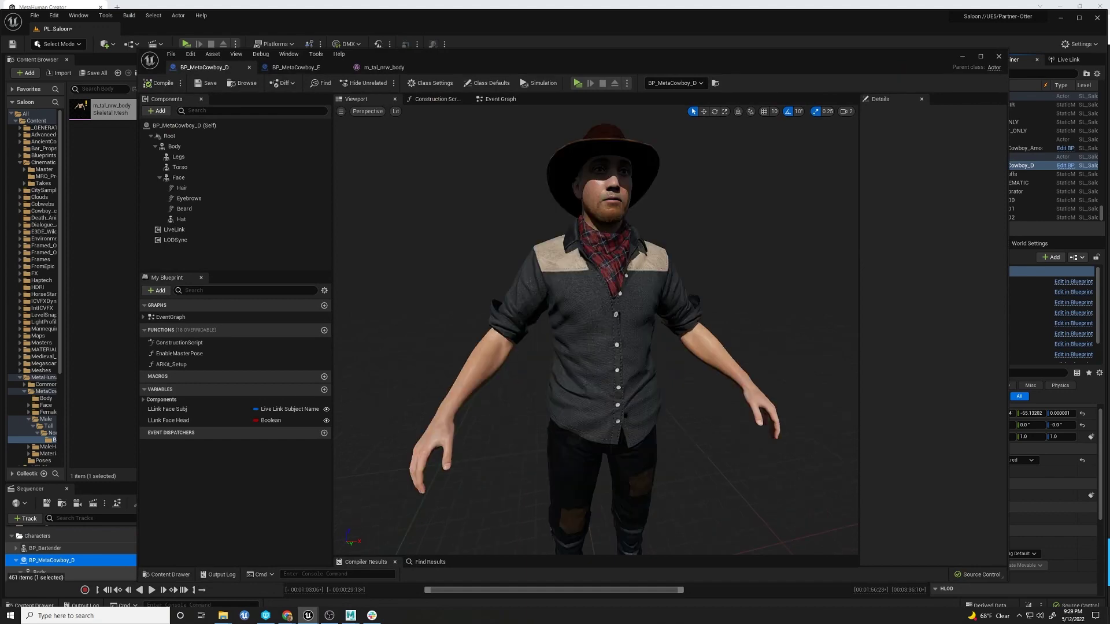
# Step: Select the Body component and locate its m_tal_nrw_body skeletal mesh in the project content, widening the asset view
pyautogui.click(190, 147)
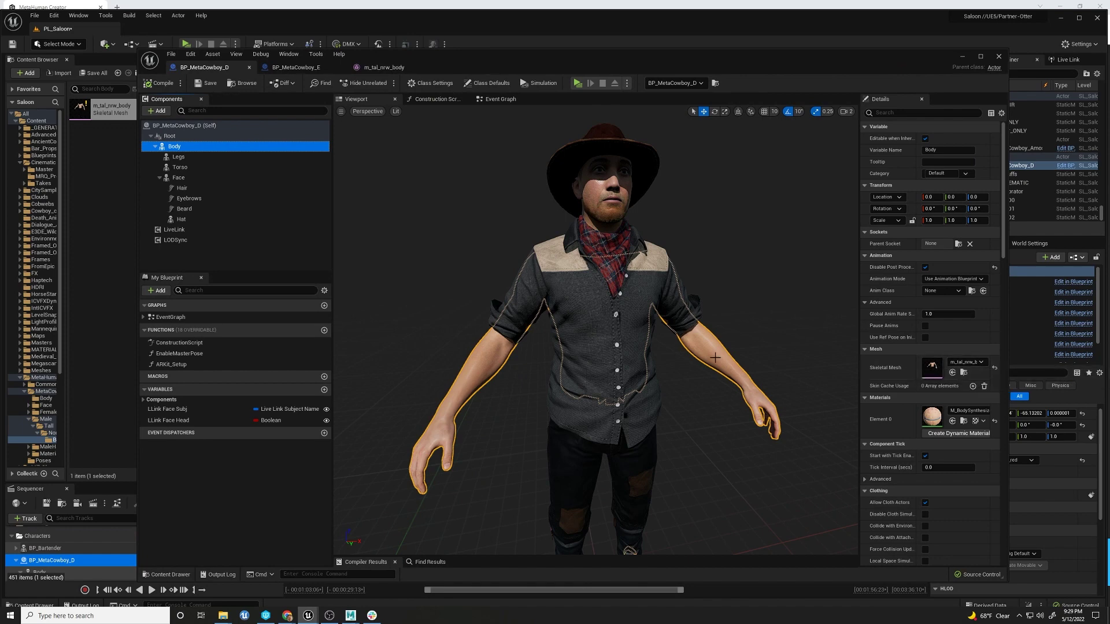
pyautogui.click(964, 373)
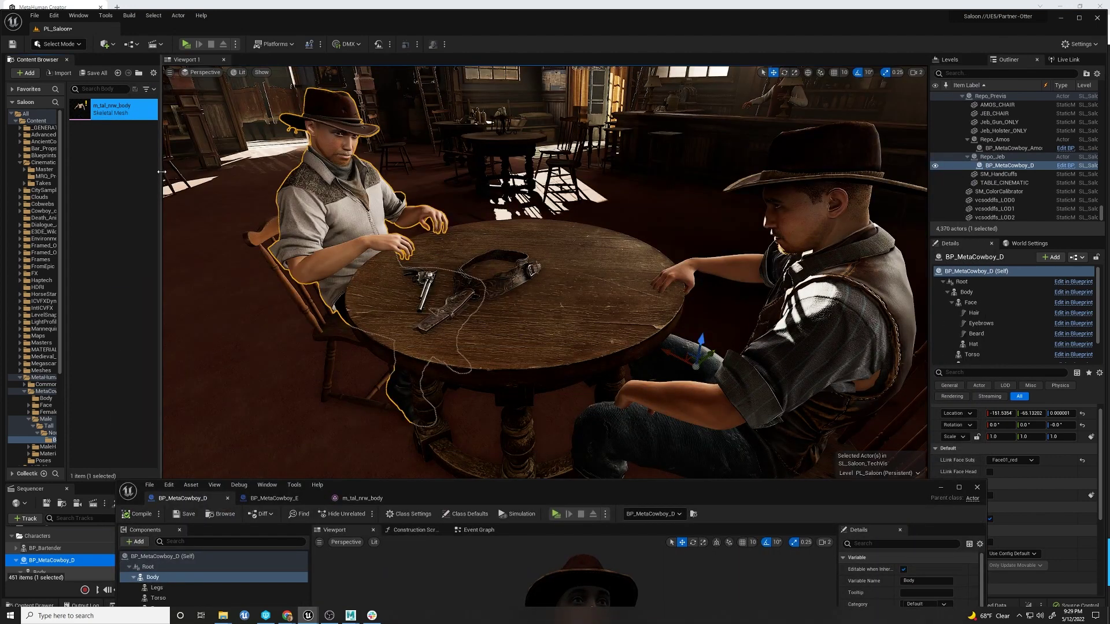
pyautogui.moveTo(161, 172); pyautogui.dragTo(174, 172)
# Step: Export m_tal_nrw_body as an FBX 2014 file to the FROM_UE folder, replacing m_tal_nrw_body.FBX and including levels of detail and morph targets
pyautogui.rightClick(88, 109)
pyautogui.moveTo(153, 257)
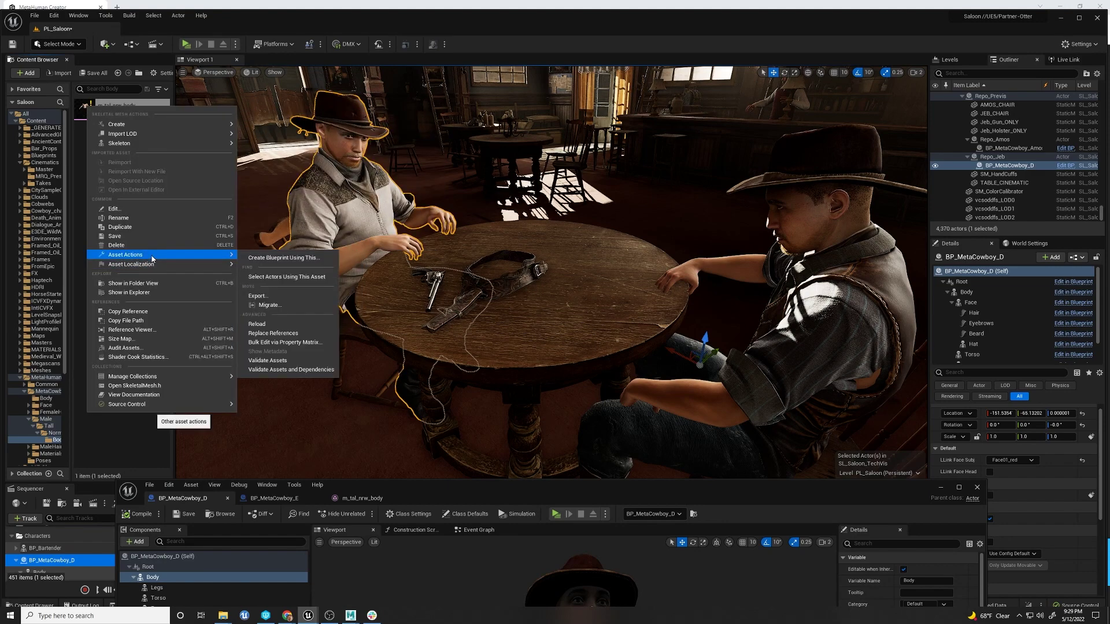
pyautogui.click(258, 296)
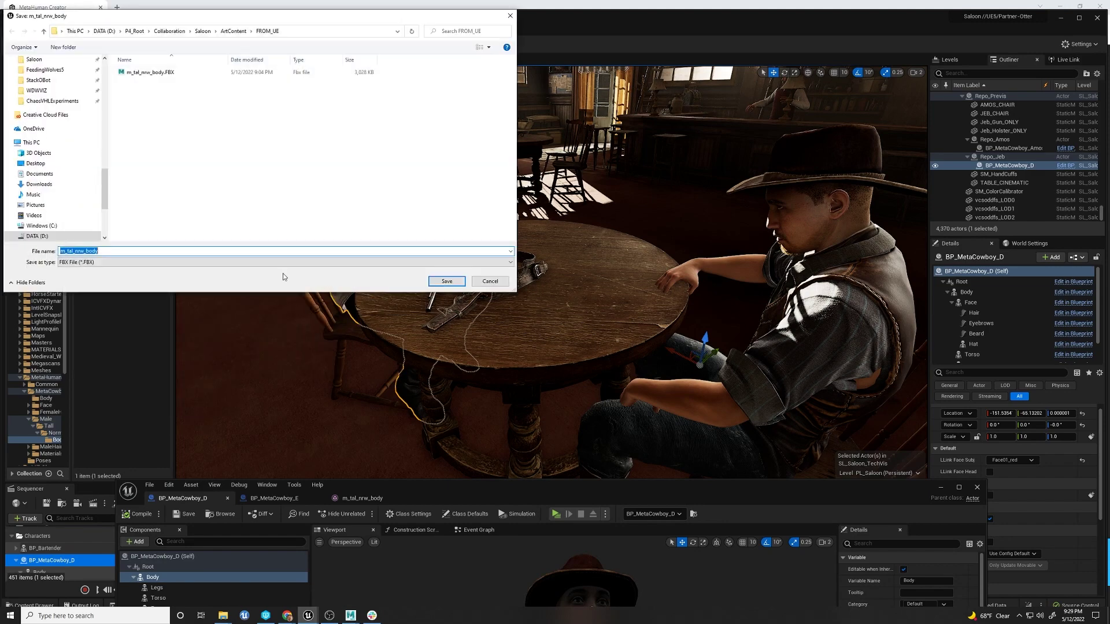
pyautogui.moveTo(212, 16); pyautogui.dragTo(278, 32)
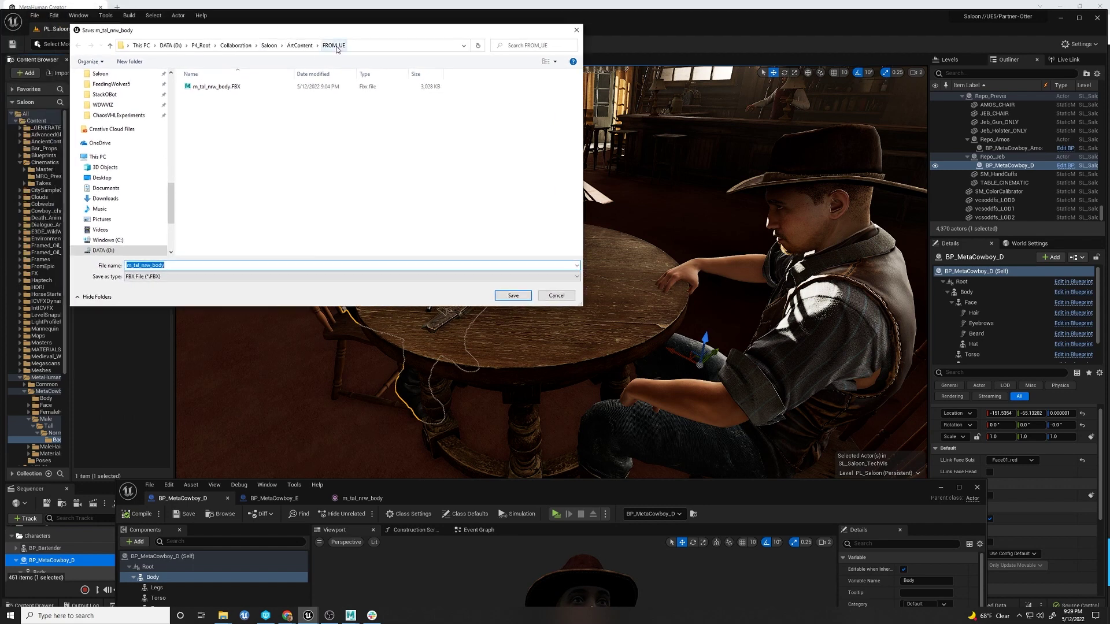
pyautogui.click(199, 89)
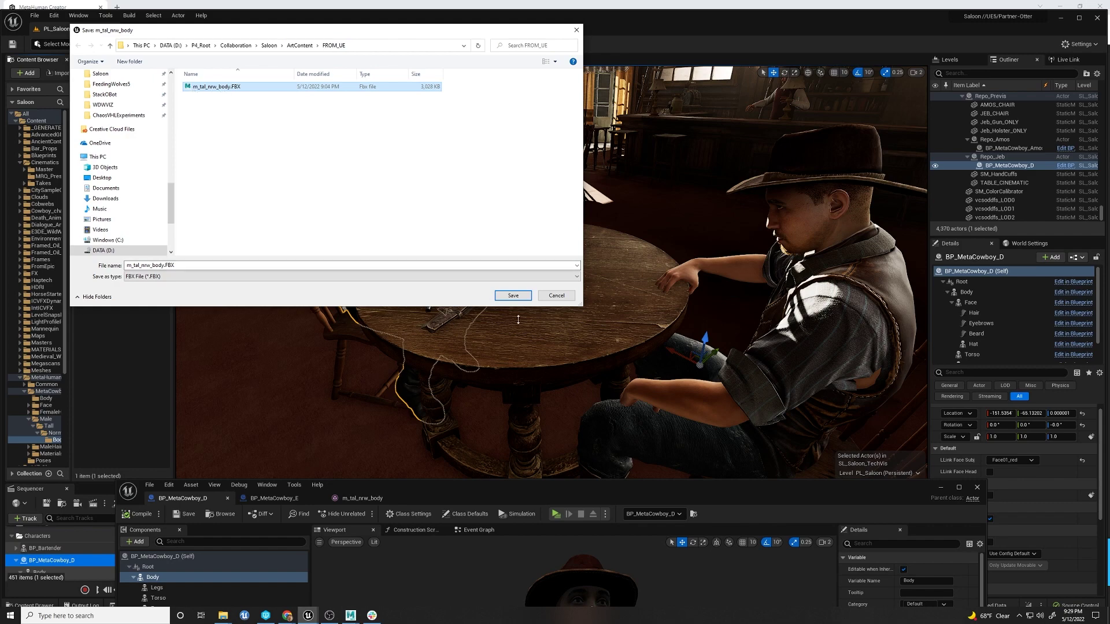
pyautogui.click(512, 296)
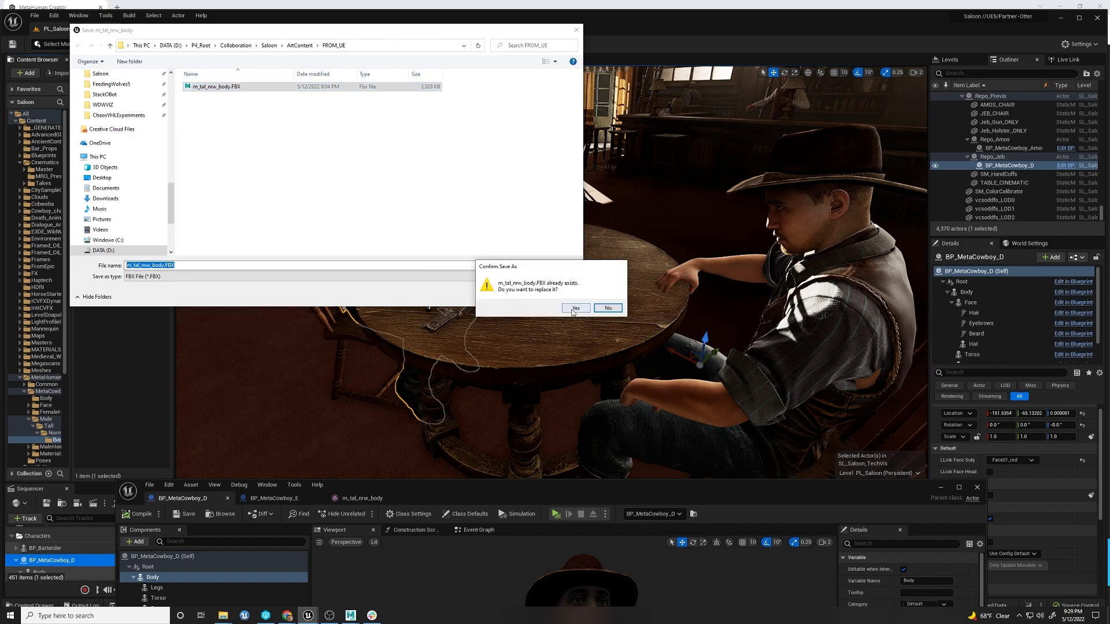
pyautogui.click(575, 308)
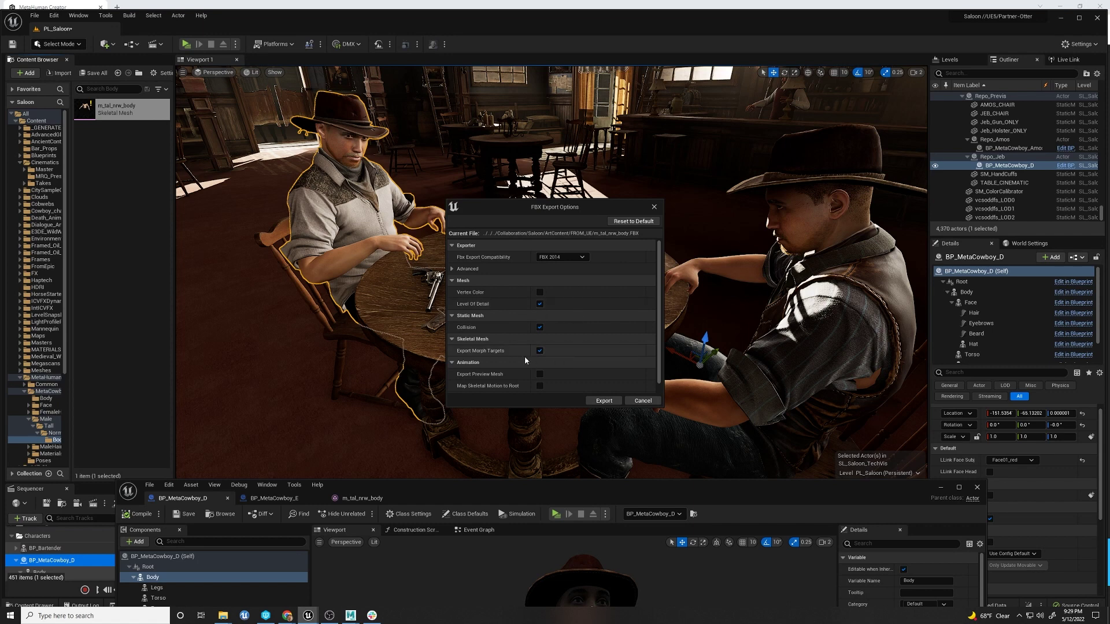
pyautogui.scroll(-1, 569, 342)
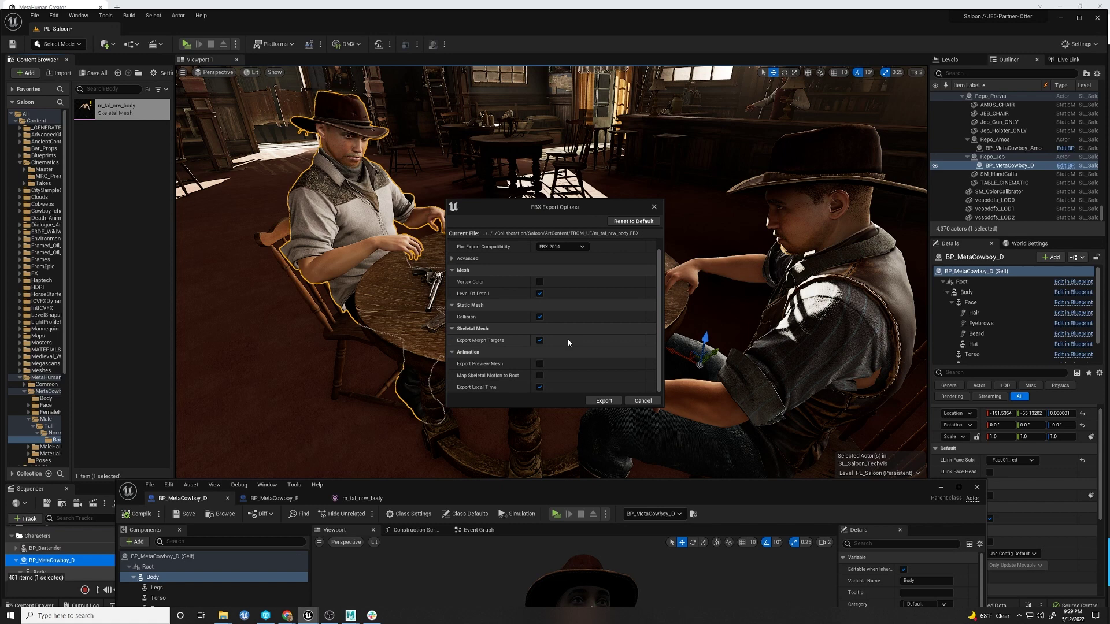
pyautogui.click(602, 402)
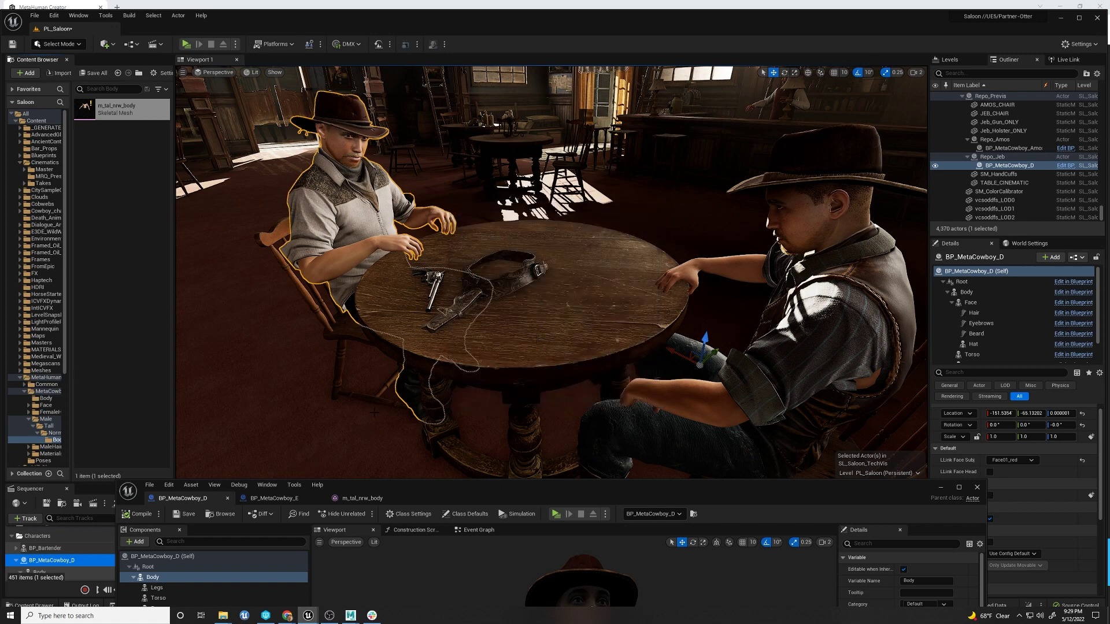
# Step: Switch to Maya and examine the m_tal_nrw_body LOD group with its LOD0 and LOD1 meshes
pyautogui.moveTo(350, 621)
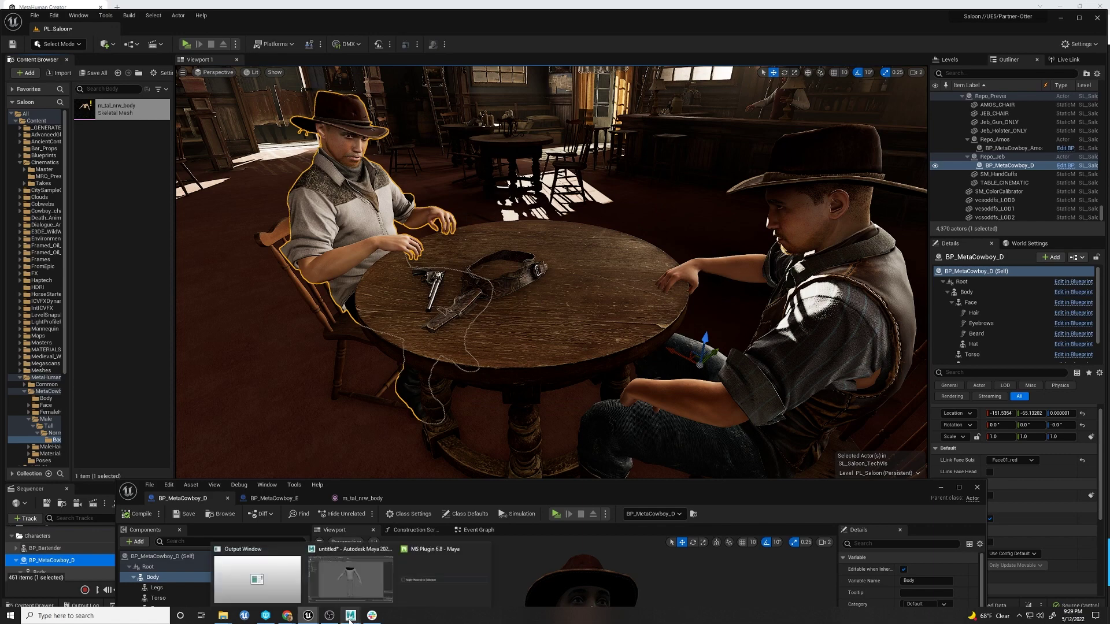
pyautogui.click(351, 575)
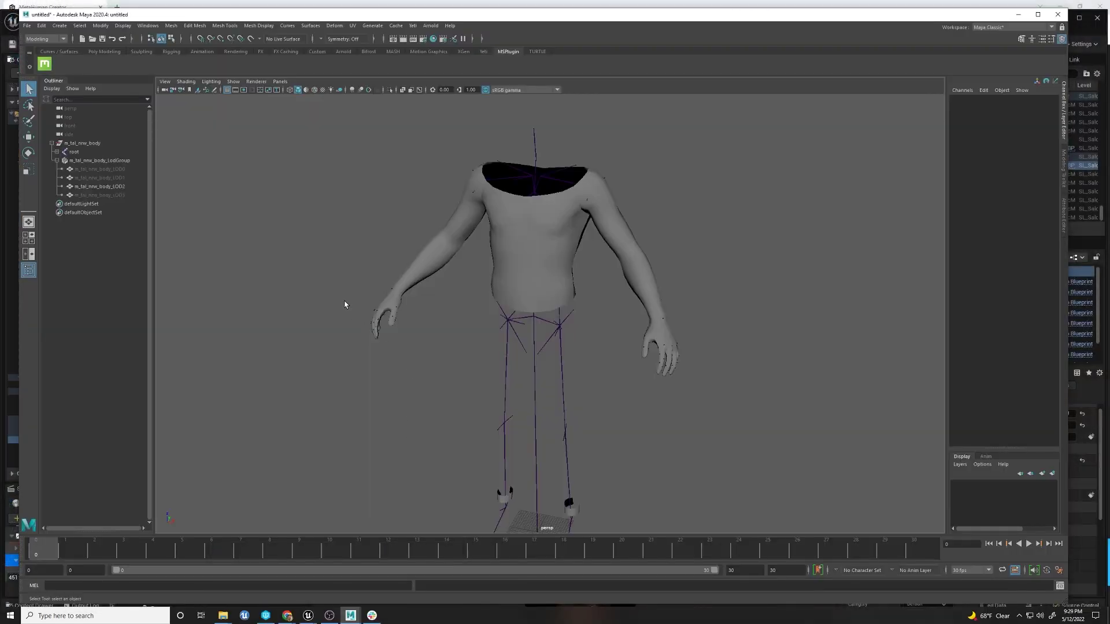
pyautogui.keyDown('alt'); pyautogui.moveTo(441, 367); pyautogui.dragTo(463, 381); pyautogui.keyUp('alt')
pyautogui.click(96, 161)
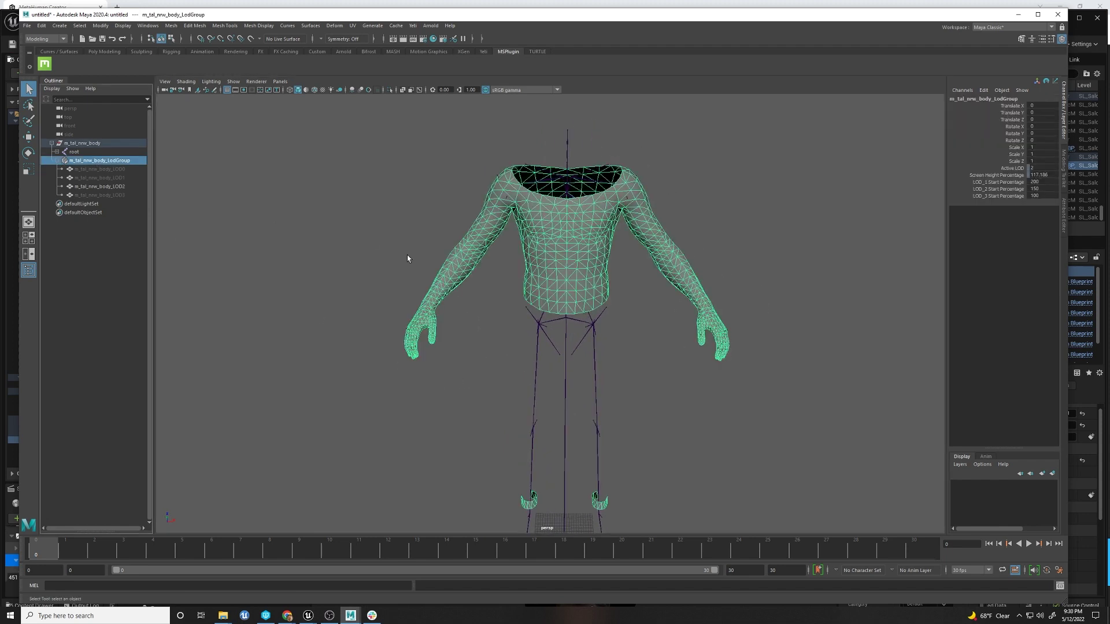
pyautogui.click(103, 169)
pyautogui.click(105, 178)
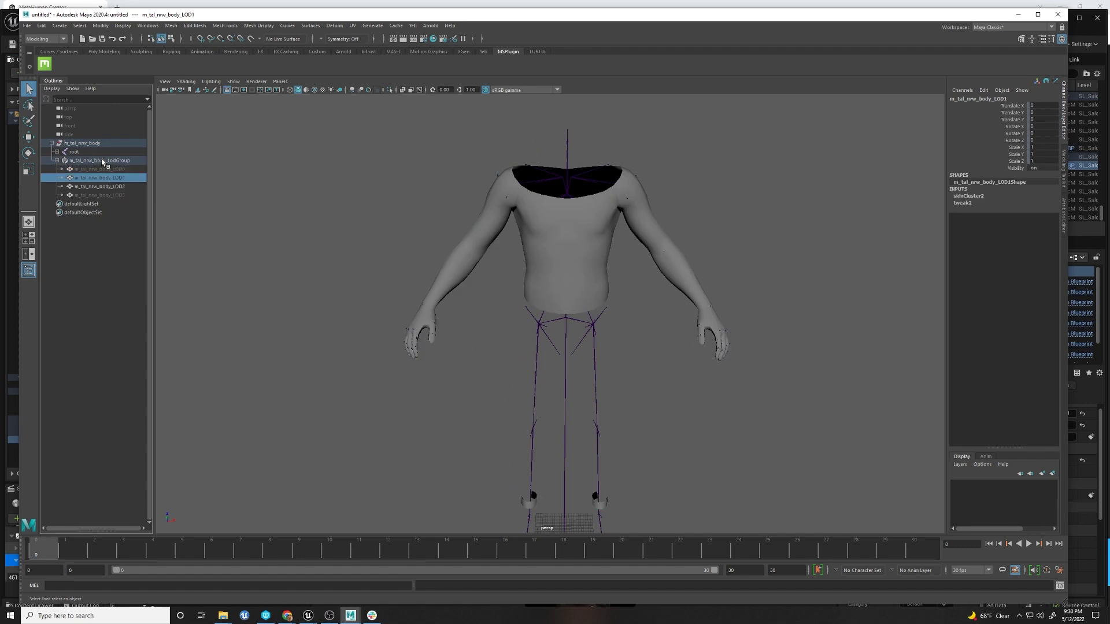
pyautogui.click(123, 169)
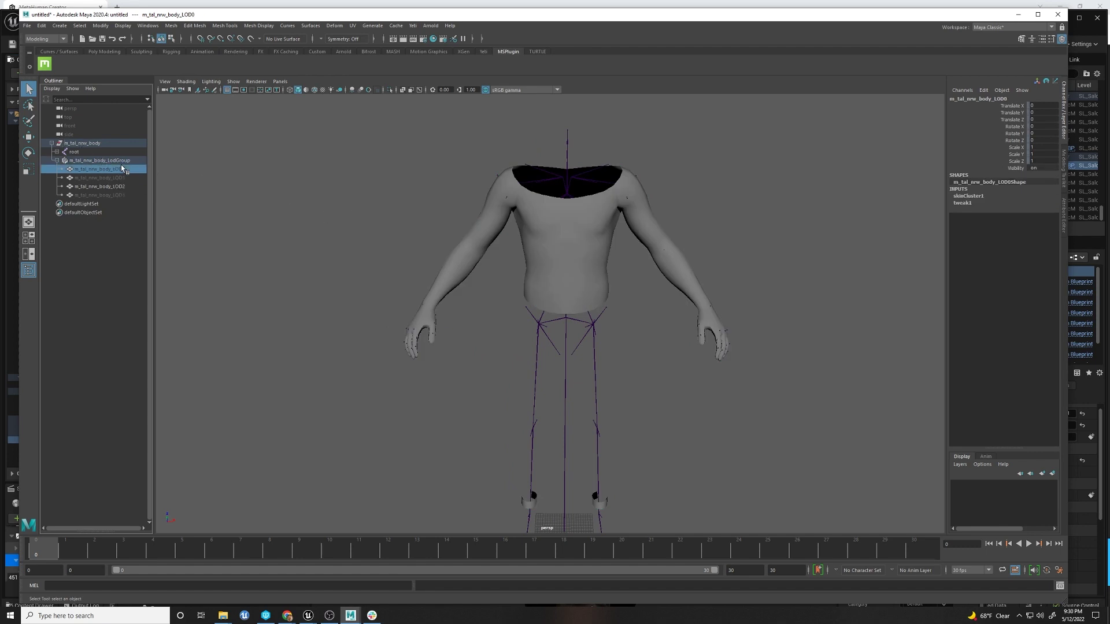
pyautogui.click(123, 161)
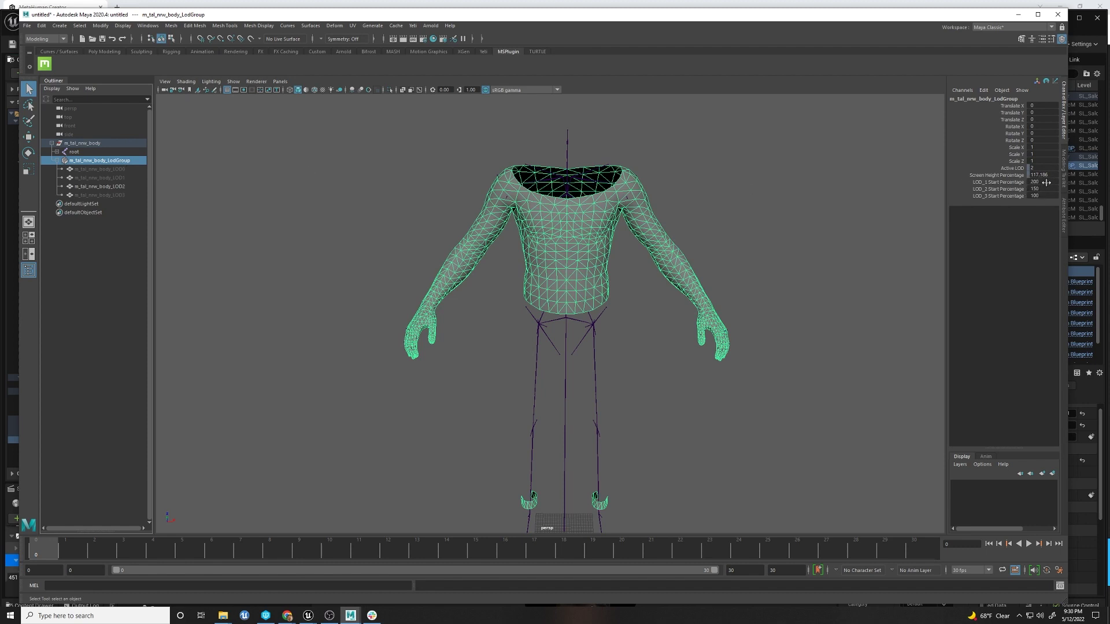
# Step: Examine the LOD group's start percentages and how the body mesh density changes with camera distance
pyautogui.doubleClick(1038, 196)
pyautogui.keyDown('alt'); pyautogui.moveTo(731, 218); pyautogui.dragTo(771, 238, button='right'); pyautogui.keyUp('alt')
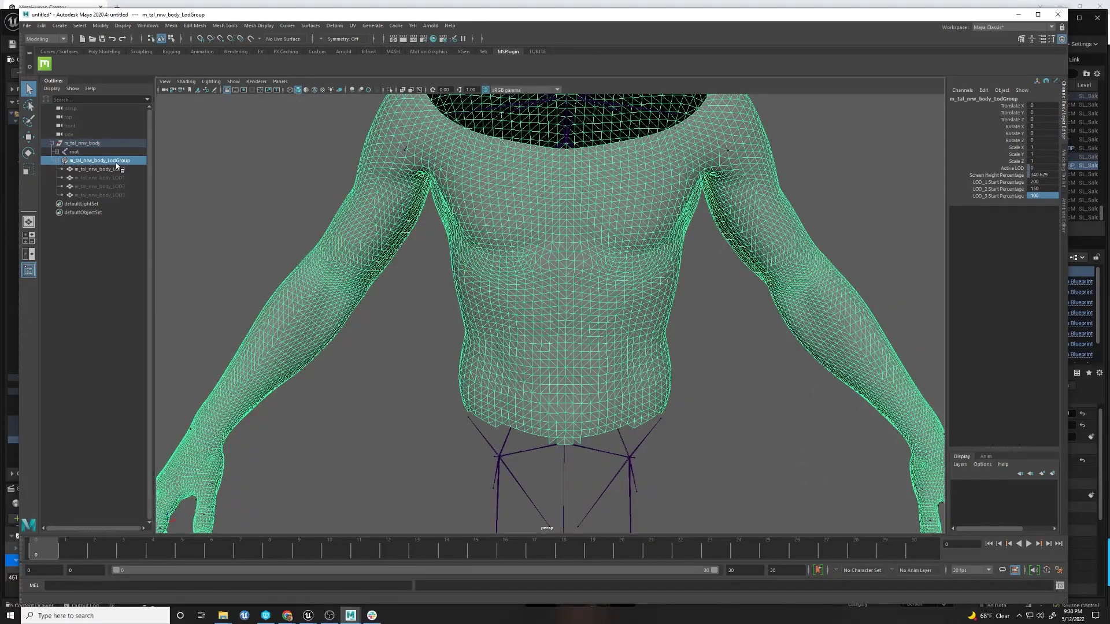
pyautogui.scroll(-6, 461, 211)
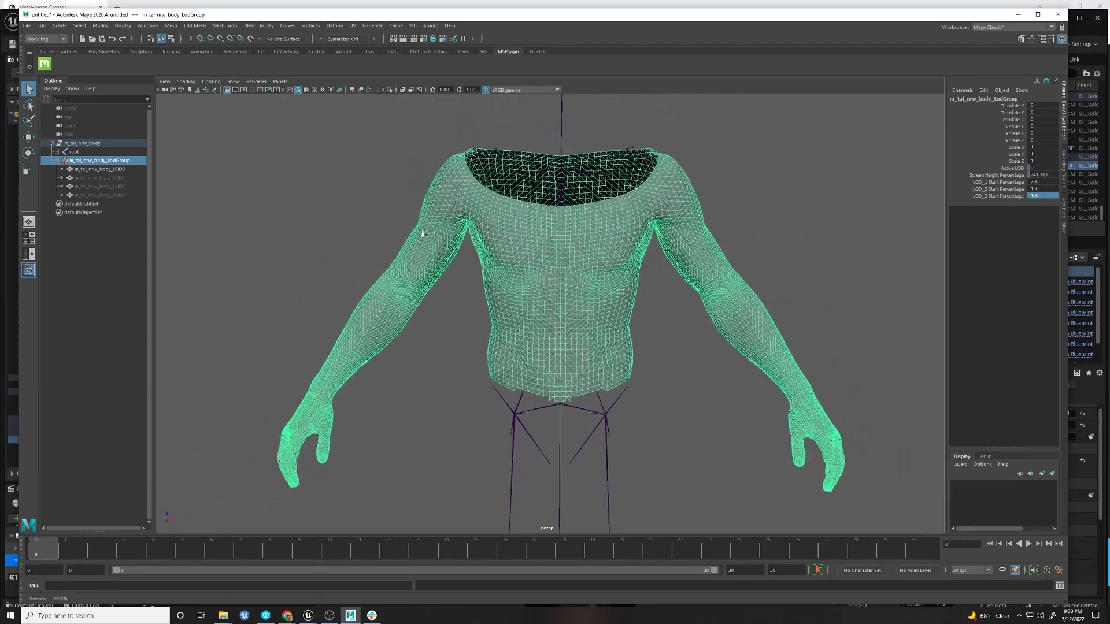
pyautogui.scroll(-2, 421, 233)
pyautogui.scroll(-4, 461, 280)
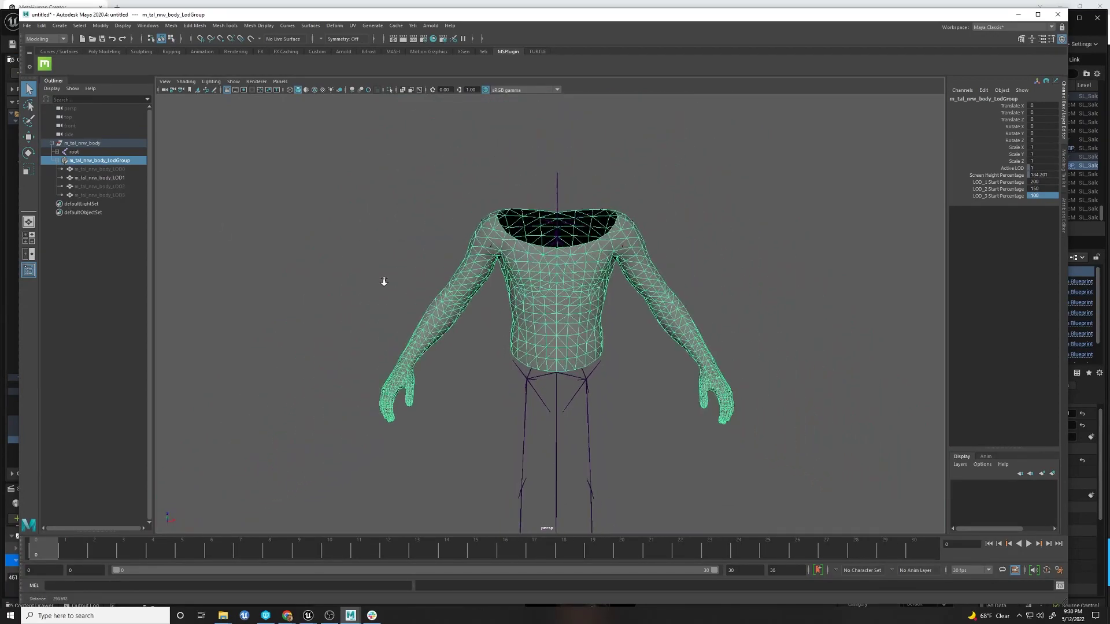
pyautogui.scroll(-3, 471, 297)
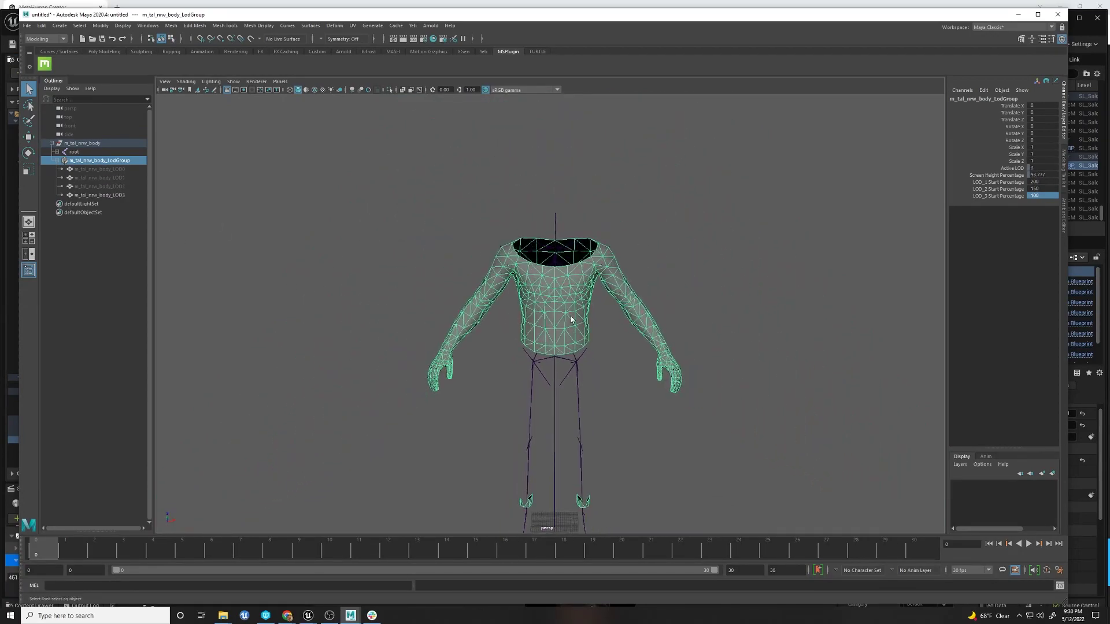
pyautogui.scroll(4, 544, 316)
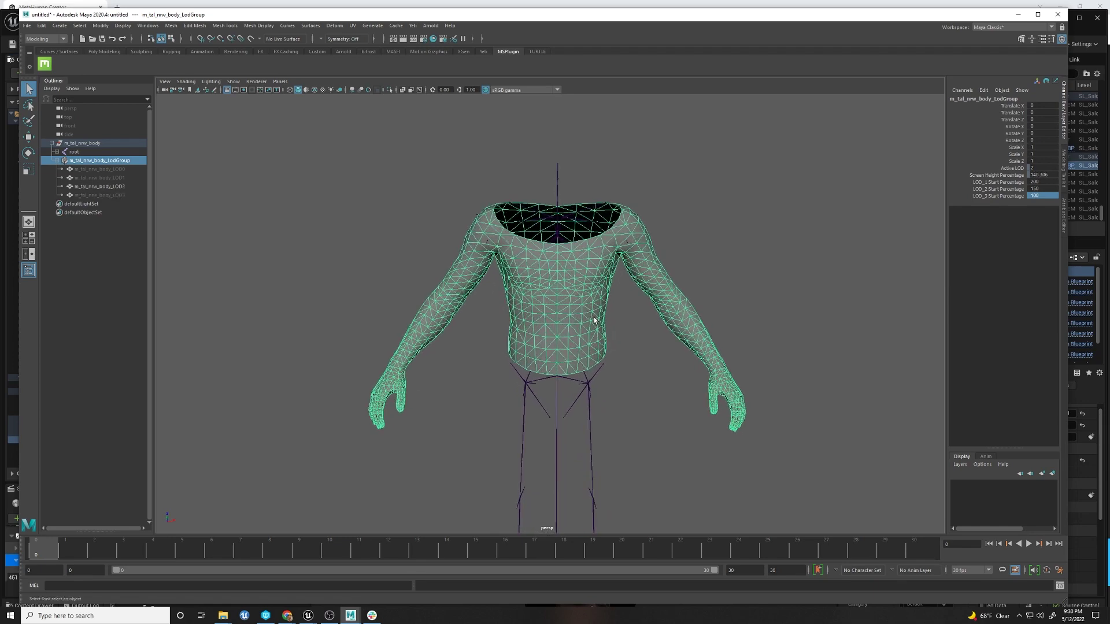
pyautogui.keyDown('alt'); pyautogui.moveTo(515, 316); pyautogui.dragTo(518, 317, button='right'); pyautogui.keyUp('alt')
# Step: Switch to Slack and view the full-size render of the seated cowboy
pyautogui.moveTo(372, 615)
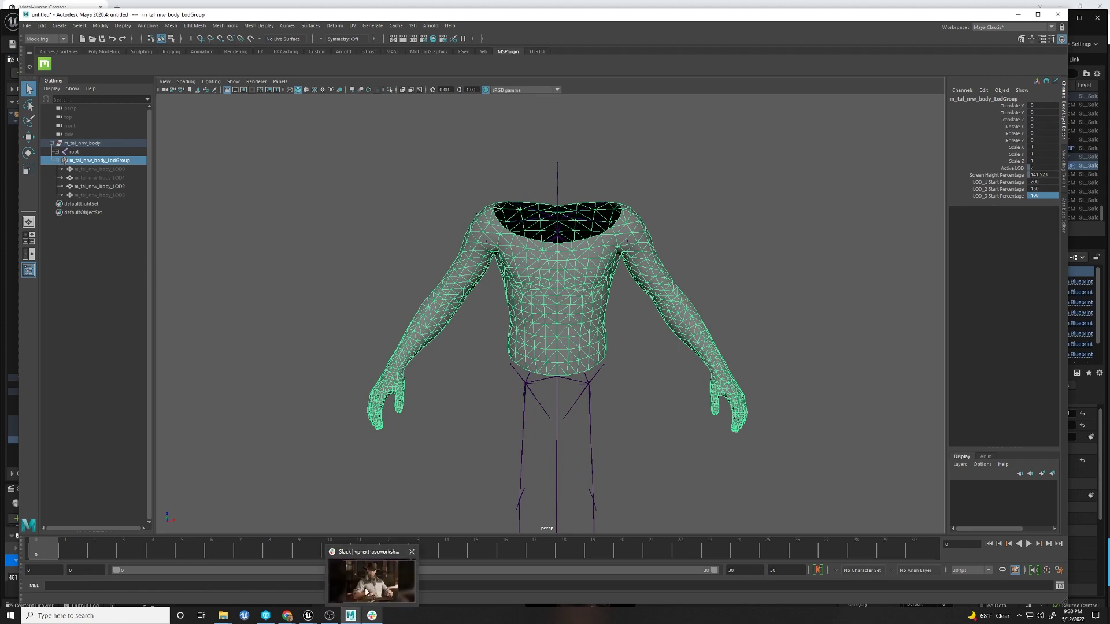
pyautogui.moveTo(366, 591)
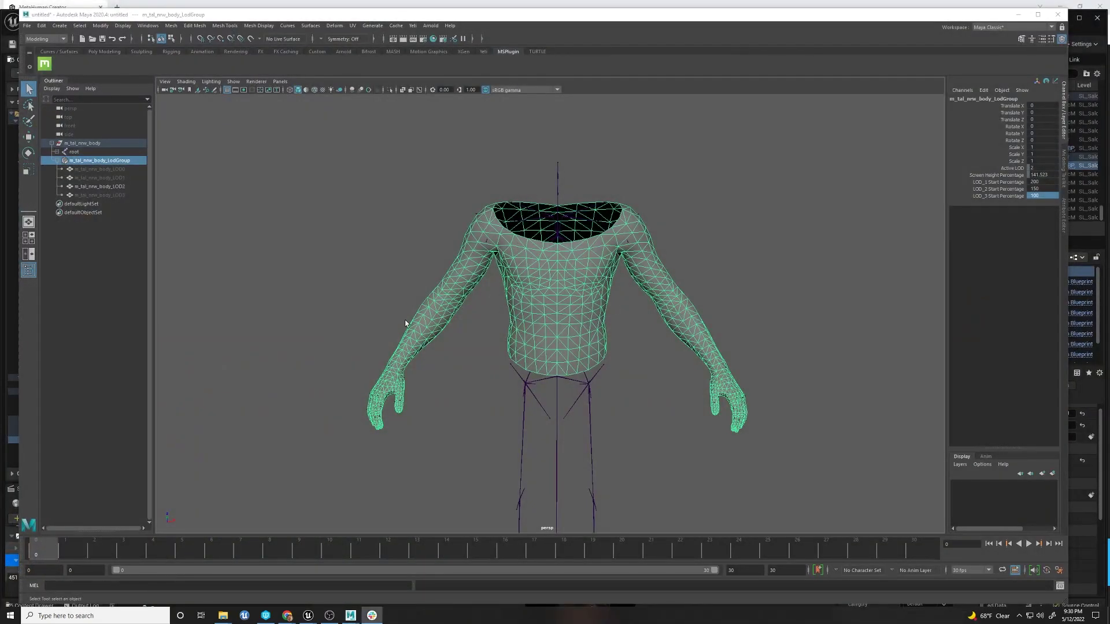
pyautogui.moveTo(326, 312)
pyautogui.keyDown('alt'); pyautogui.mouseDown()
pyautogui.moveTo(352, 312)
pyautogui.moveTo(337, 312)
pyautogui.mouseUp(); pyautogui.keyUp('alt')
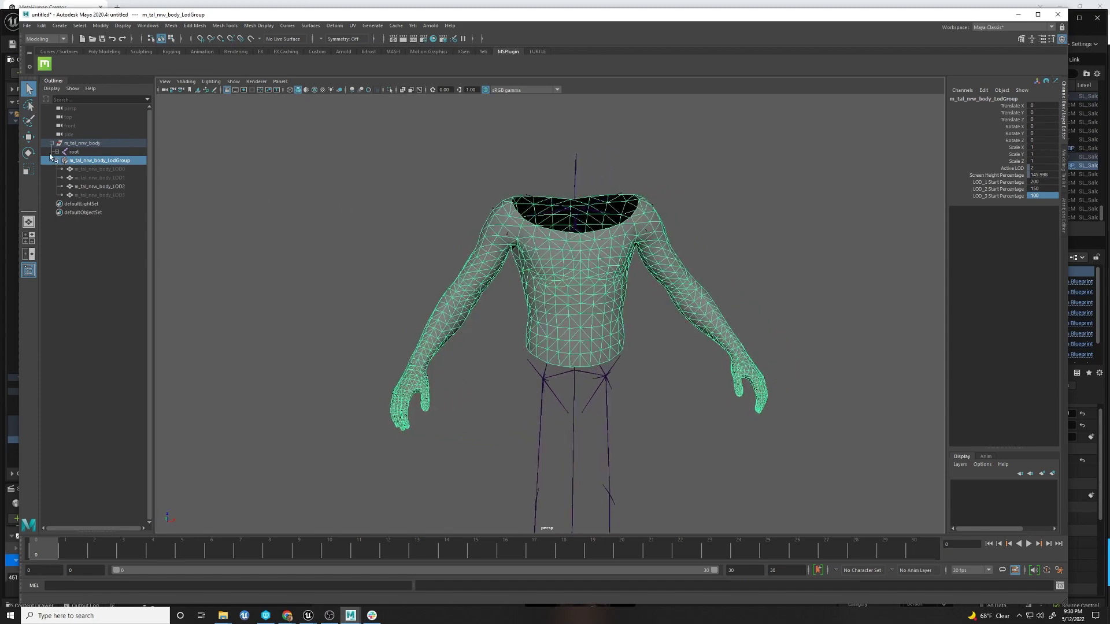
pyautogui.hotkey('alt', 'Tab')
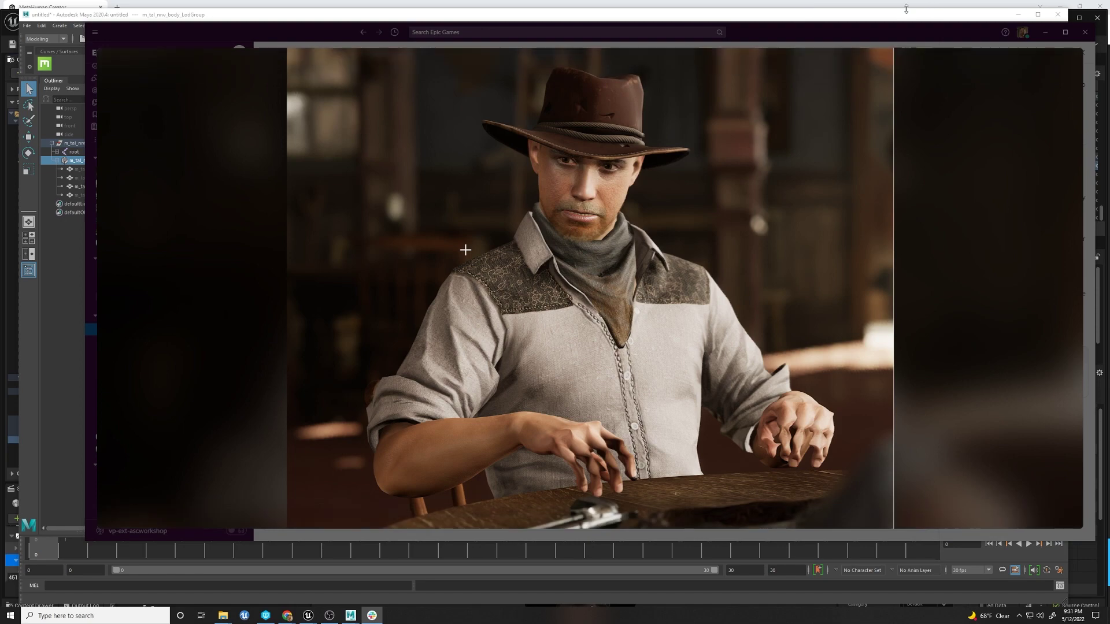
# Step: Switch back to Maya and examine the m_tal_nrw_body group with its root joint and LOD group
pyautogui.moveTo(906, 14); pyautogui.dragTo(797, 22)
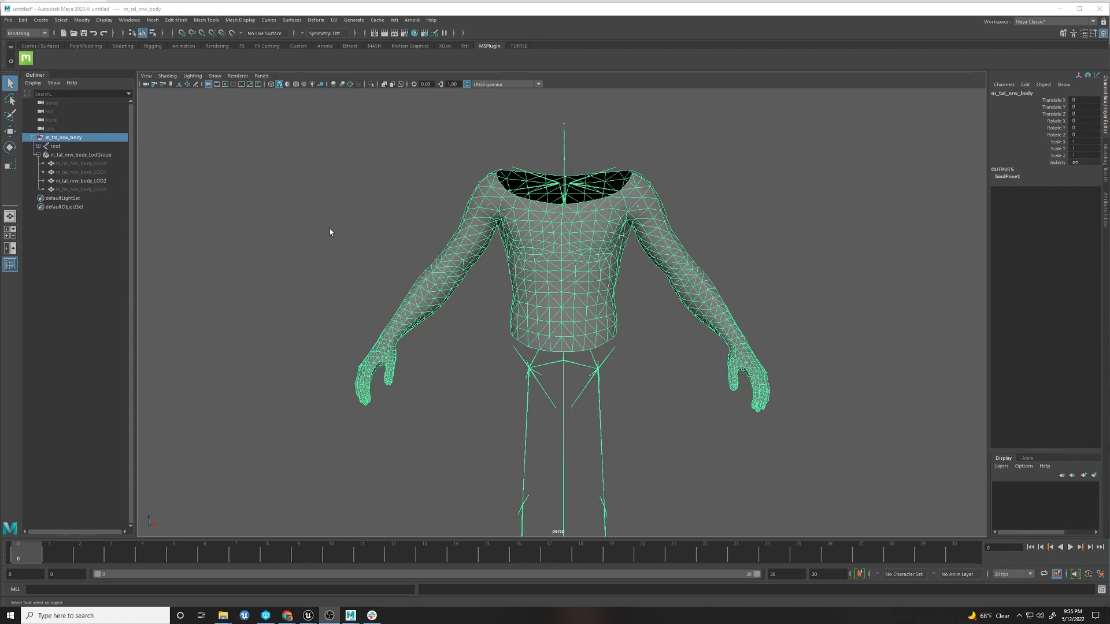
pyautogui.click(64, 155)
pyautogui.click(57, 147)
pyautogui.click(61, 137)
pyautogui.click(62, 139)
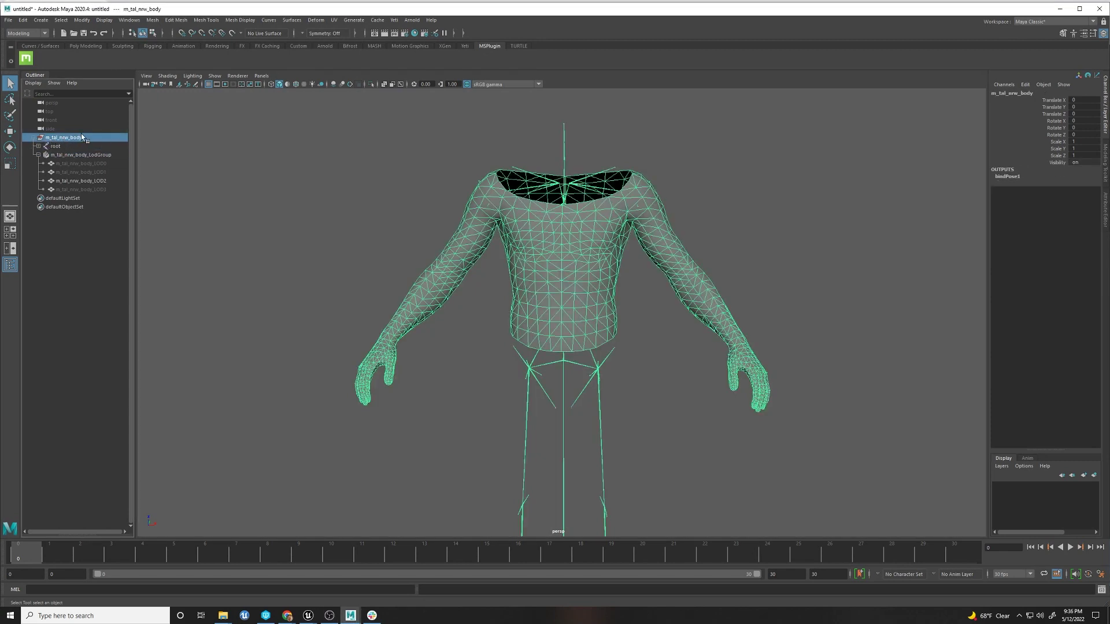
pyautogui.click(54, 146)
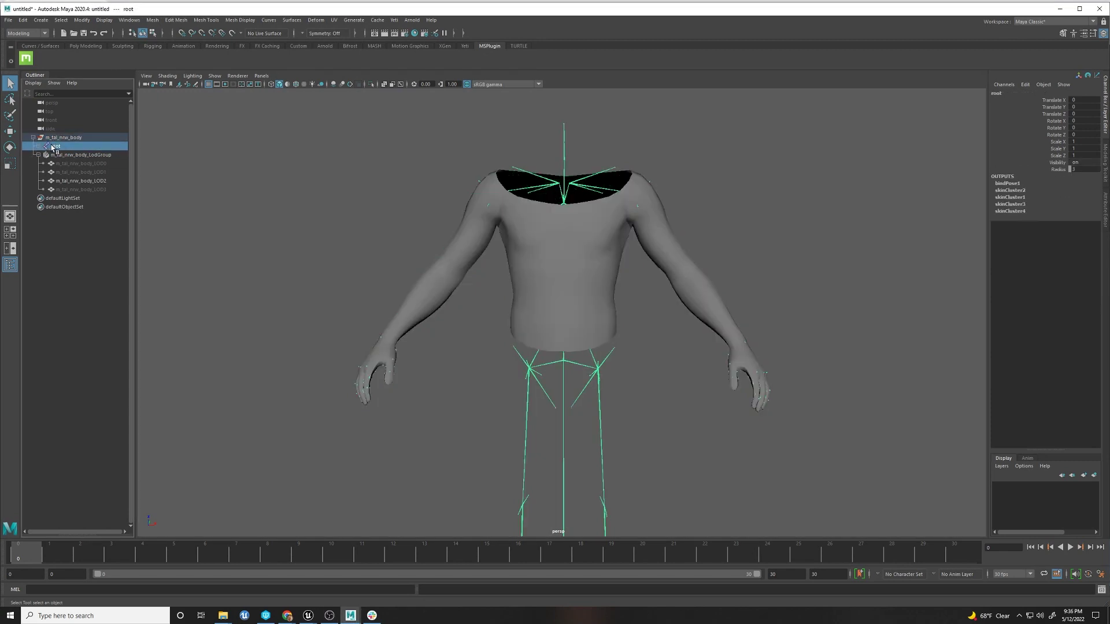
pyautogui.click(88, 155)
pyautogui.click(52, 139)
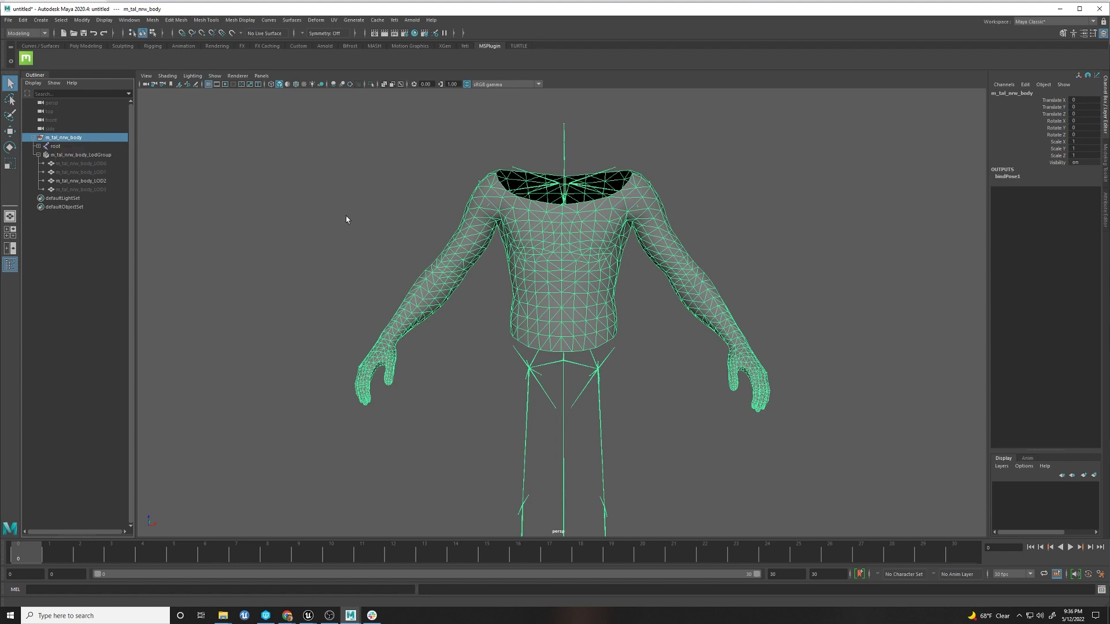
# Step: Unparent root and m_tal_nrw_body_LodGroup from m_tal_nrw_body, and delete the emptied parent group
pyautogui.click(52, 148)
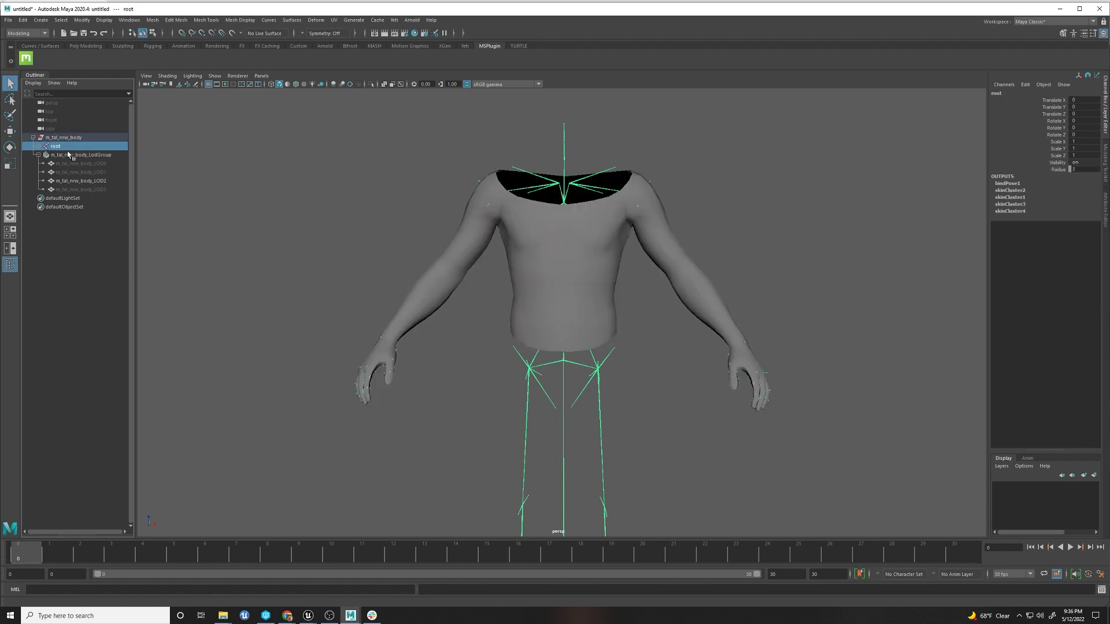
pyautogui.keyDown('shift'); pyautogui.click(69, 154); pyautogui.keyUp('shift')
pyautogui.hotkey('shift', 'p')
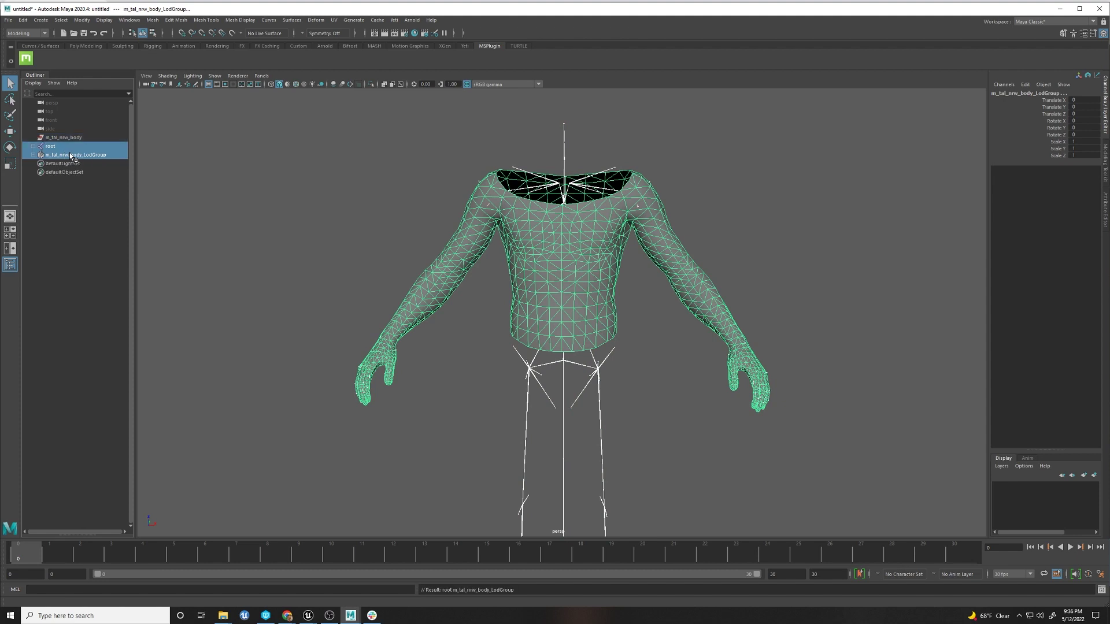
pyautogui.click(72, 138)
pyautogui.press('Delete')
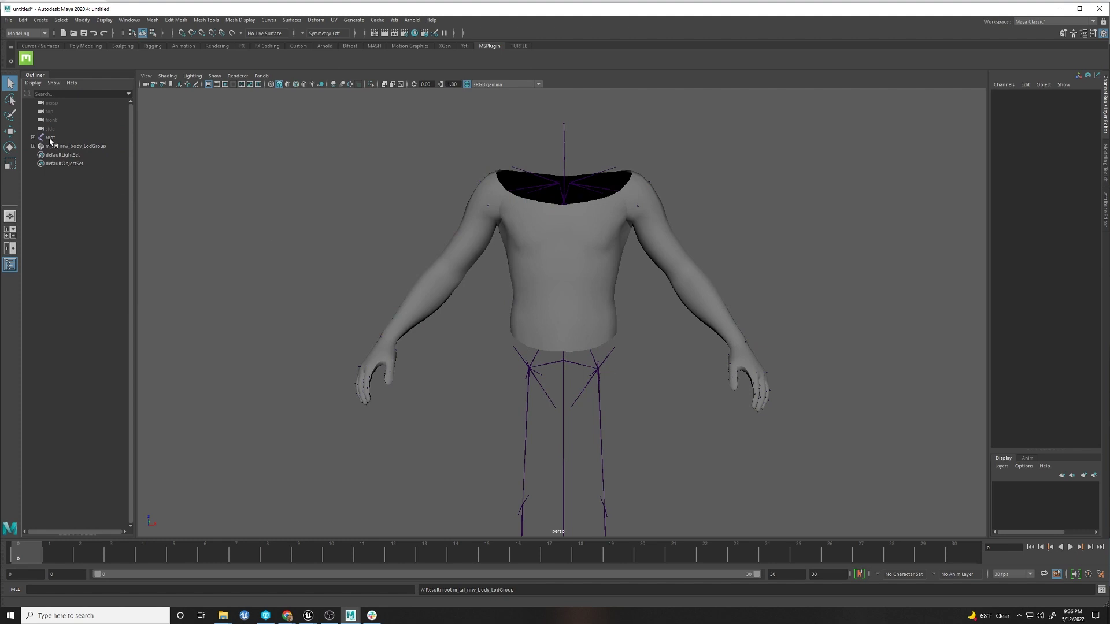
# Step: Expand the LOD group and inspect the LOD0 mesh topology around the thumb and index finger up close
pyautogui.click(32, 147)
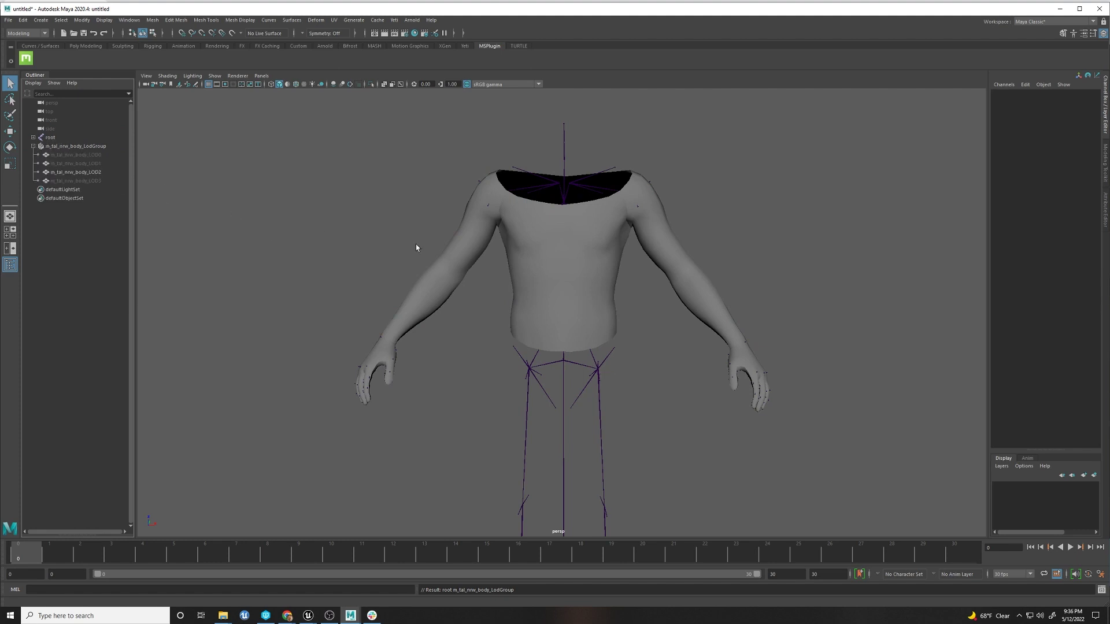
pyautogui.scroll(3, 548, 267)
pyautogui.click(552, 267)
pyautogui.scroll(1, 557, 268)
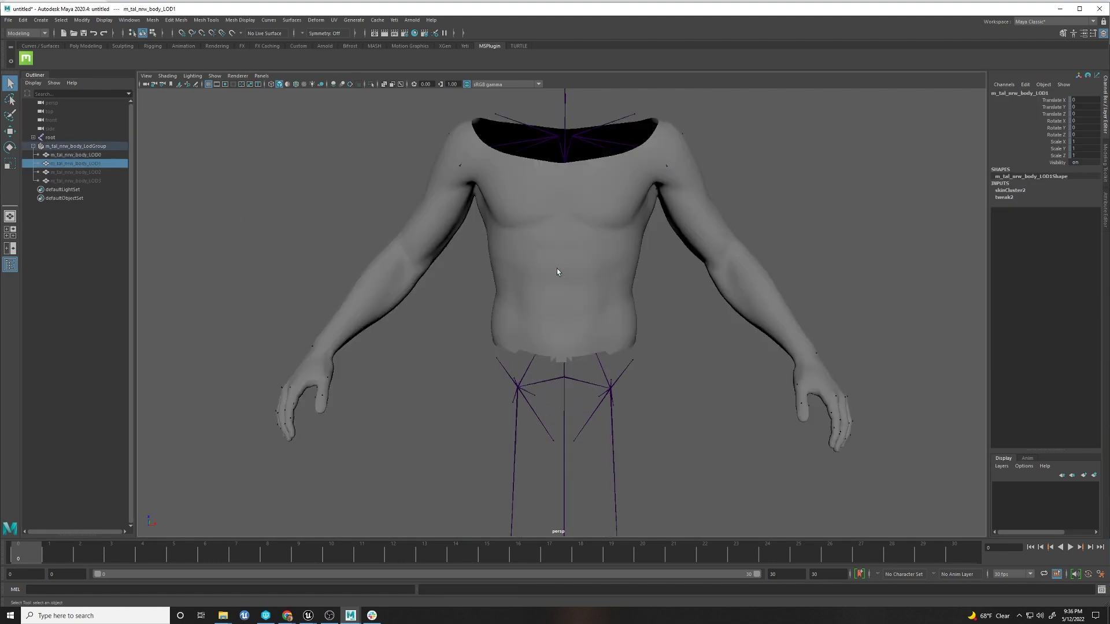
pyautogui.keyDown('alt'); pyautogui.moveTo(684, 314); pyautogui.dragTo(563, 272, button='middle'); pyautogui.keyUp('alt')
pyautogui.keyDown('alt'); pyautogui.moveTo(562, 272); pyautogui.dragTo(570, 297); pyautogui.keyUp('alt')
pyautogui.keyDown('alt'); pyautogui.moveTo(570, 297); pyautogui.dragTo(650, 320, button='right'); pyautogui.keyUp('alt')
pyautogui.keyDown('alt'); pyautogui.moveTo(649, 320); pyautogui.dragTo(639, 364); pyautogui.keyUp('alt')
pyautogui.keyDown('alt'); pyautogui.moveTo(640, 364); pyautogui.dragTo(615, 333, button='right'); pyautogui.keyUp('alt')
pyautogui.keyDown('alt'); pyautogui.moveTo(615, 333); pyautogui.dragTo(585, 419, button='middle'); pyautogui.keyUp('alt')
pyautogui.keyDown('alt'); pyautogui.moveTo(585, 418); pyautogui.dragTo(532, 369); pyautogui.keyUp('alt')
pyautogui.keyDown('alt'); pyautogui.moveTo(532, 369); pyautogui.dragTo(568, 387, button='right'); pyautogui.keyUp('alt')
pyautogui.moveTo(426, 320)
pyautogui.keyDown('alt'); pyautogui.mouseDown()
pyautogui.moveTo(412, 317)
pyautogui.moveTo(429, 317)
pyautogui.mouseUp(); pyautogui.keyUp('alt')
pyautogui.keyDown('alt'); pyautogui.moveTo(450, 319); pyautogui.dragTo(428, 297, button='middle'); pyautogui.keyUp('alt')
pyautogui.keyDown('alt'); pyautogui.moveTo(428, 297); pyautogui.dragTo(436, 303); pyautogui.keyUp('alt')
pyautogui.keyDown('alt'); pyautogui.moveTo(436, 302); pyautogui.dragTo(504, 327, button='right'); pyautogui.keyUp('alt')
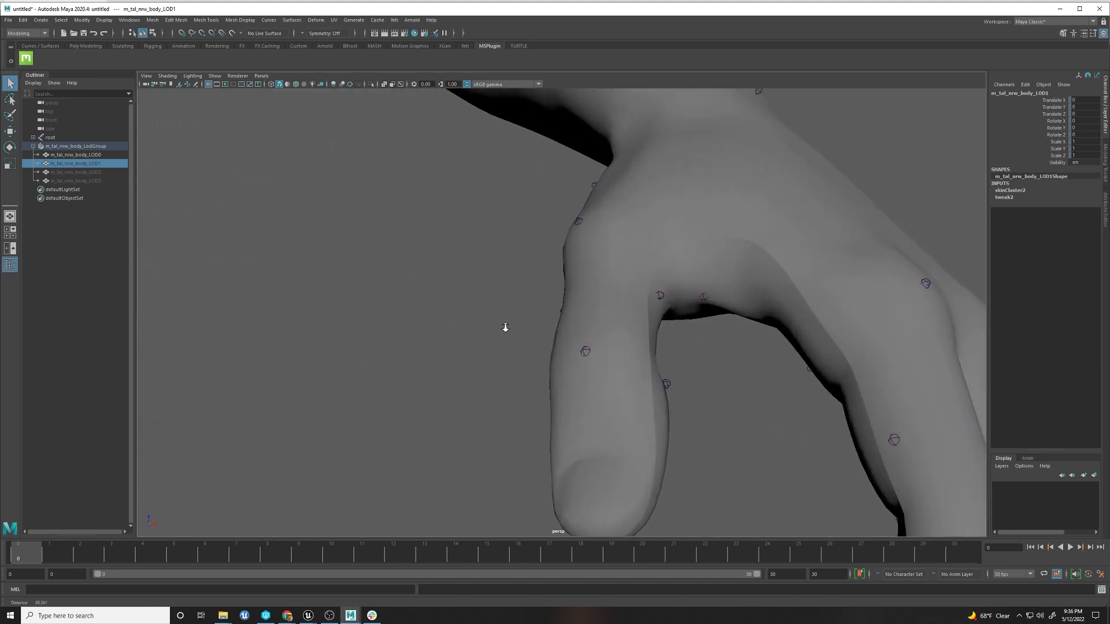
pyautogui.click(803, 301)
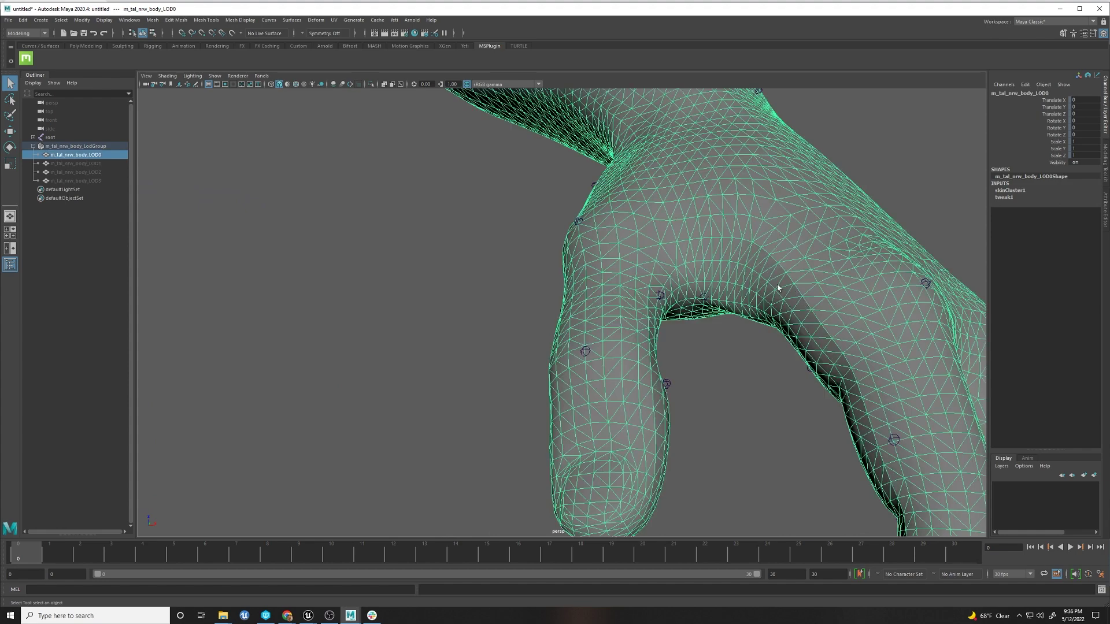
pyautogui.click(719, 341)
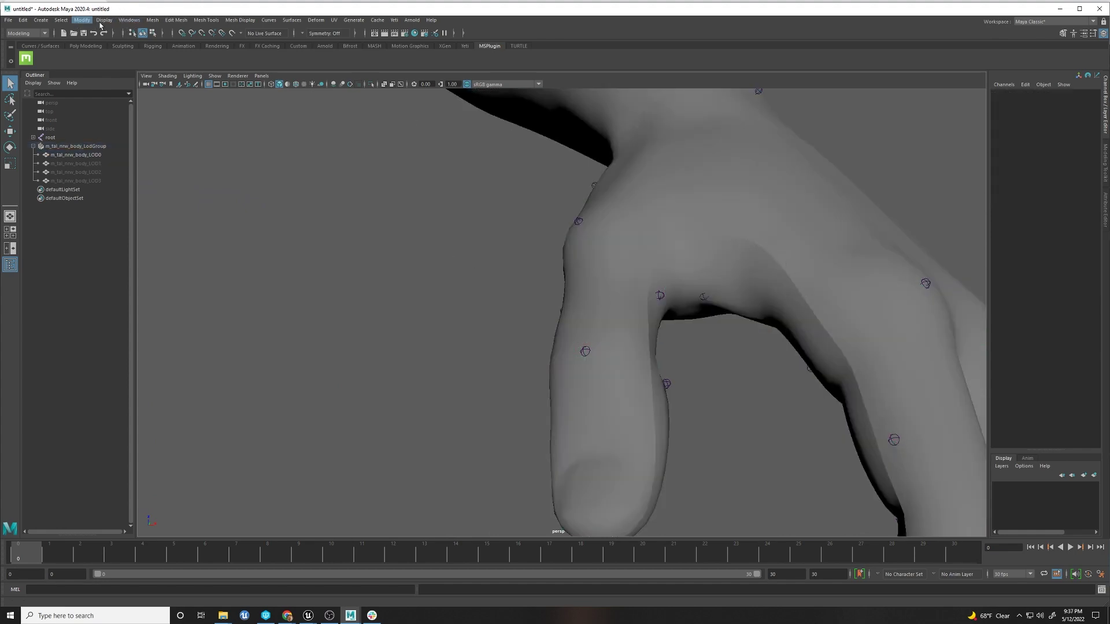
# Step: Open the UV Editor for the LOD0 body mesh and examine the UV shells of the hands
pyautogui.click(129, 20)
pyautogui.moveTo(157, 59)
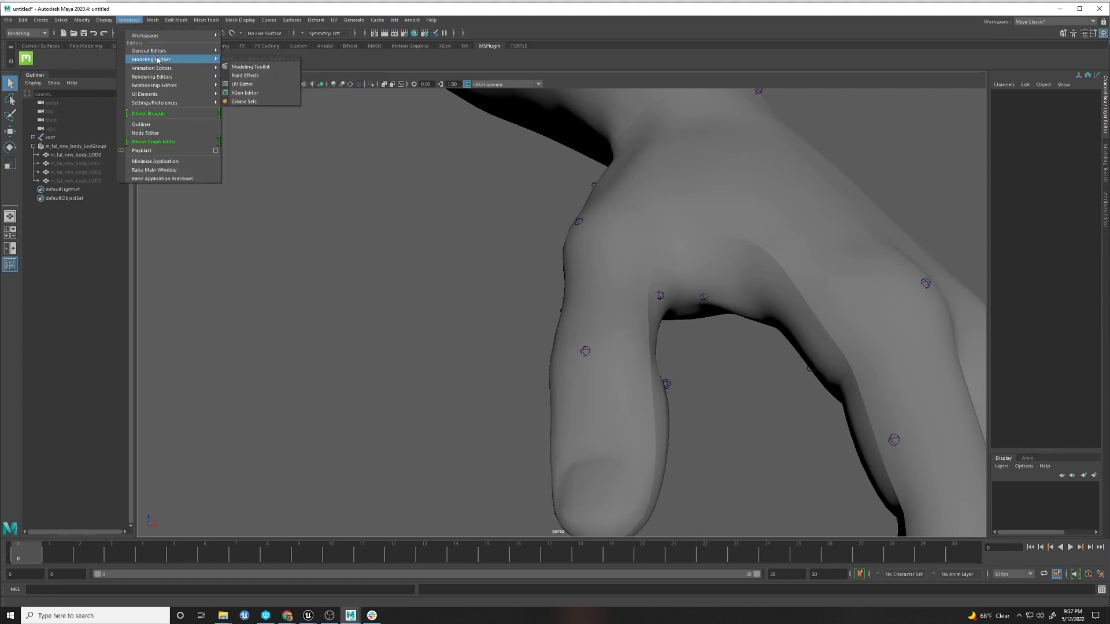
pyautogui.click(242, 84)
pyautogui.scroll(-5, 264, 237)
pyautogui.click(671, 263)
pyautogui.scroll(3, 282, 261)
pyautogui.keyDown('alt'); pyautogui.moveTo(332, 221); pyautogui.dragTo(228, 301, button='middle'); pyautogui.keyUp('alt')
pyautogui.scroll(6, 243, 295)
pyautogui.keyDown('alt'); pyautogui.moveTo(278, 260); pyautogui.dragTo(175, 272, button='middle'); pyautogui.keyUp('alt')
pyautogui.scroll(3, 175, 271)
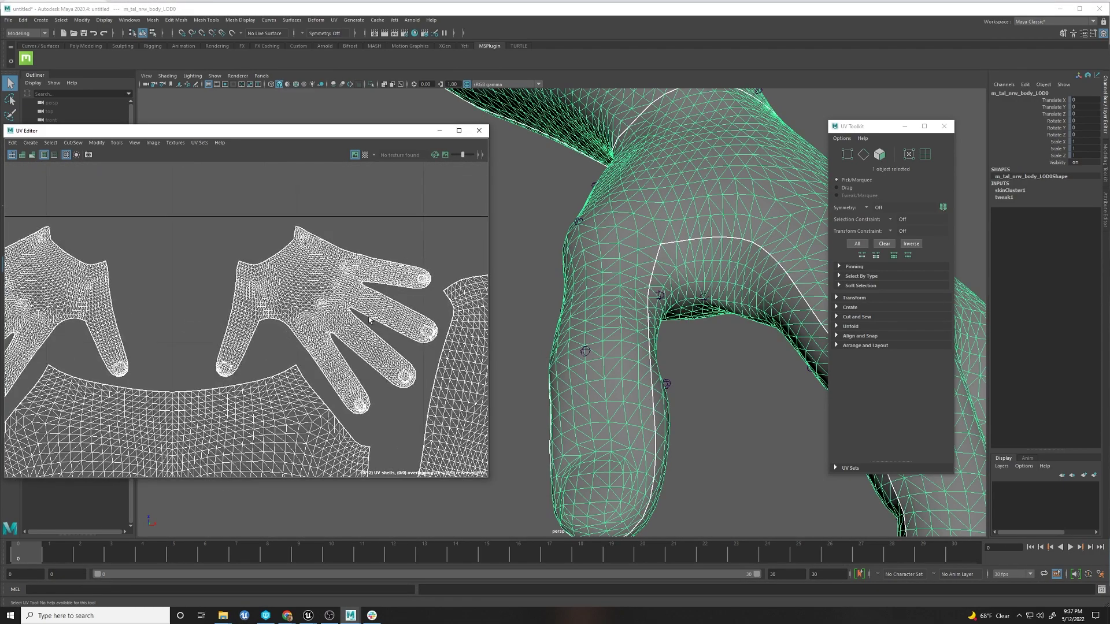
# Step: Select a vertex on the UV seam between thumb and index finger and compare its place in the UV layout and model
pyautogui.moveTo(767, 249)
pyautogui.mouseDown(button='right')
pyautogui.moveTo(771, 268)
pyautogui.moveTo(749, 248)
pyautogui.mouseUp(button='right')
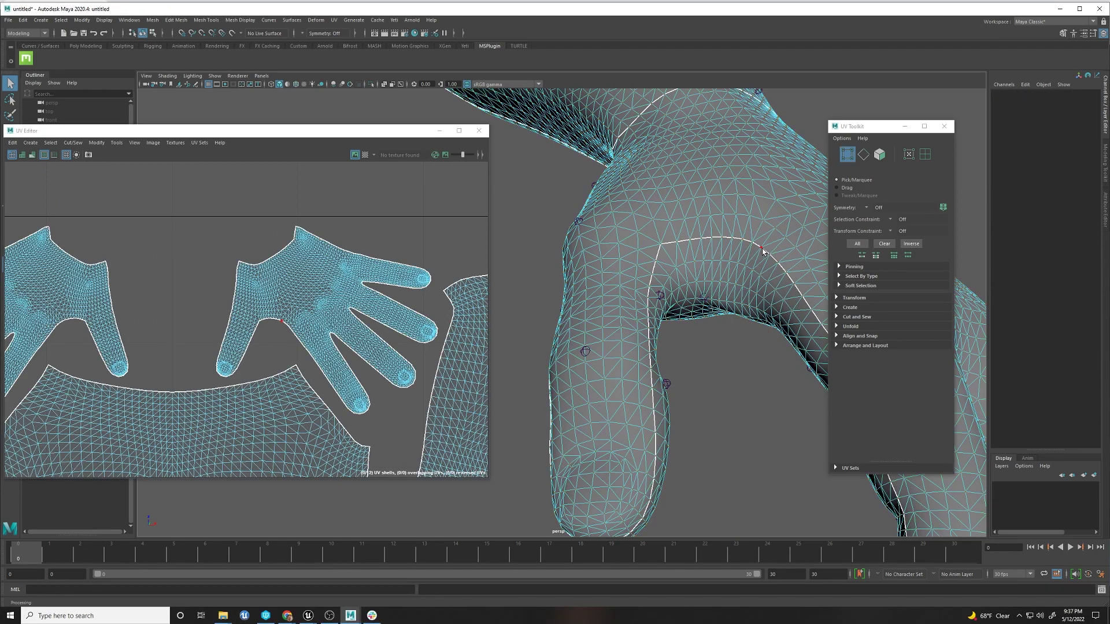
pyautogui.click(762, 249)
pyautogui.scroll(6, 280, 332)
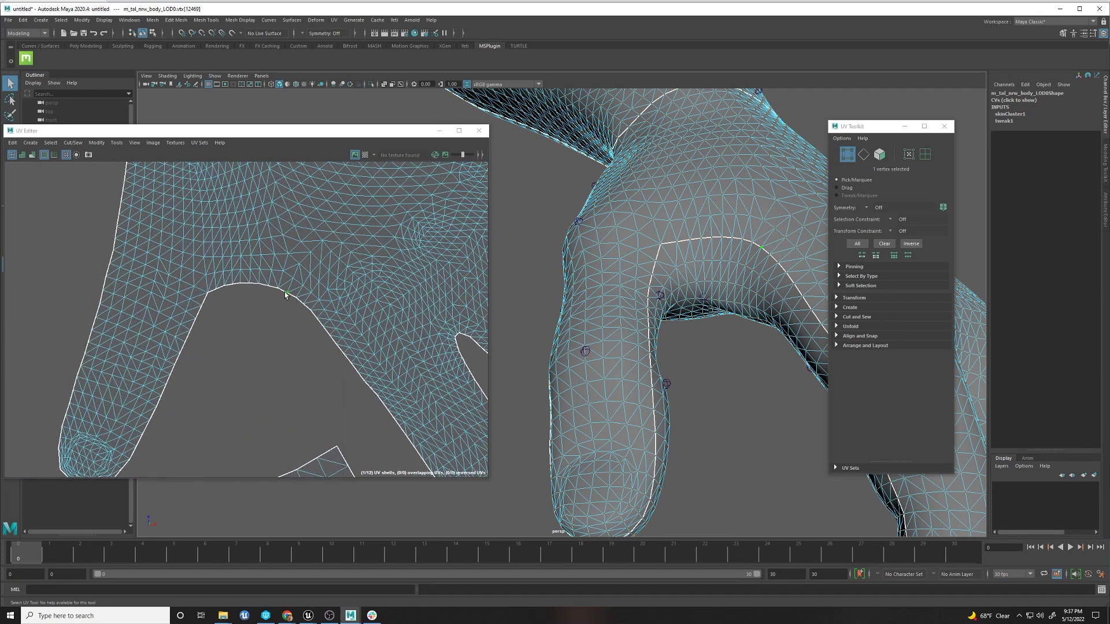
pyautogui.click(945, 127)
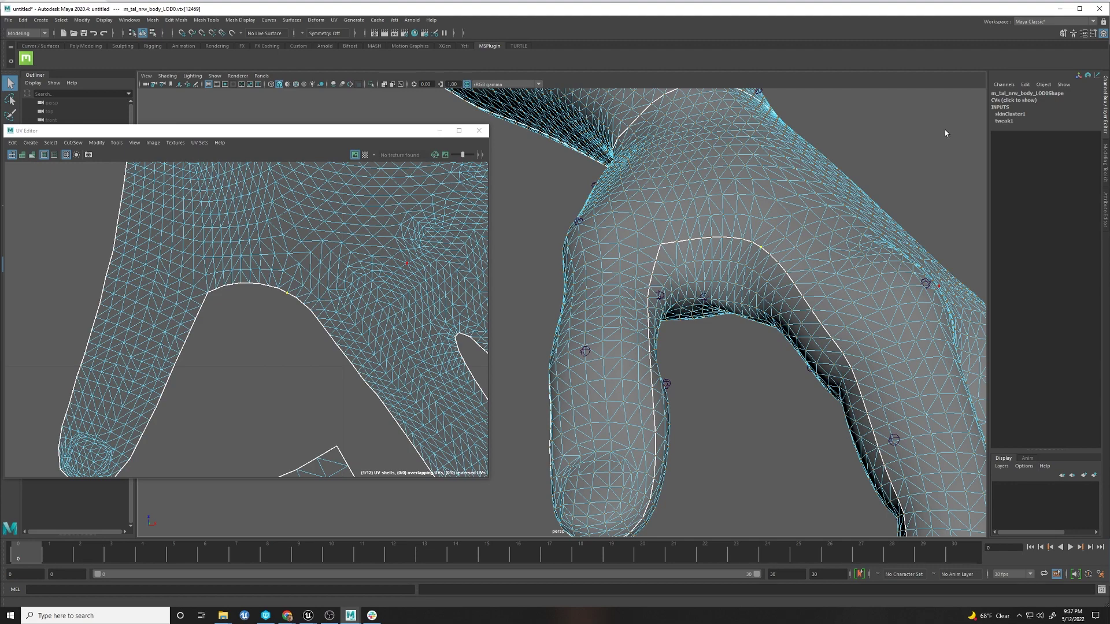
pyautogui.scroll(3, 763, 263)
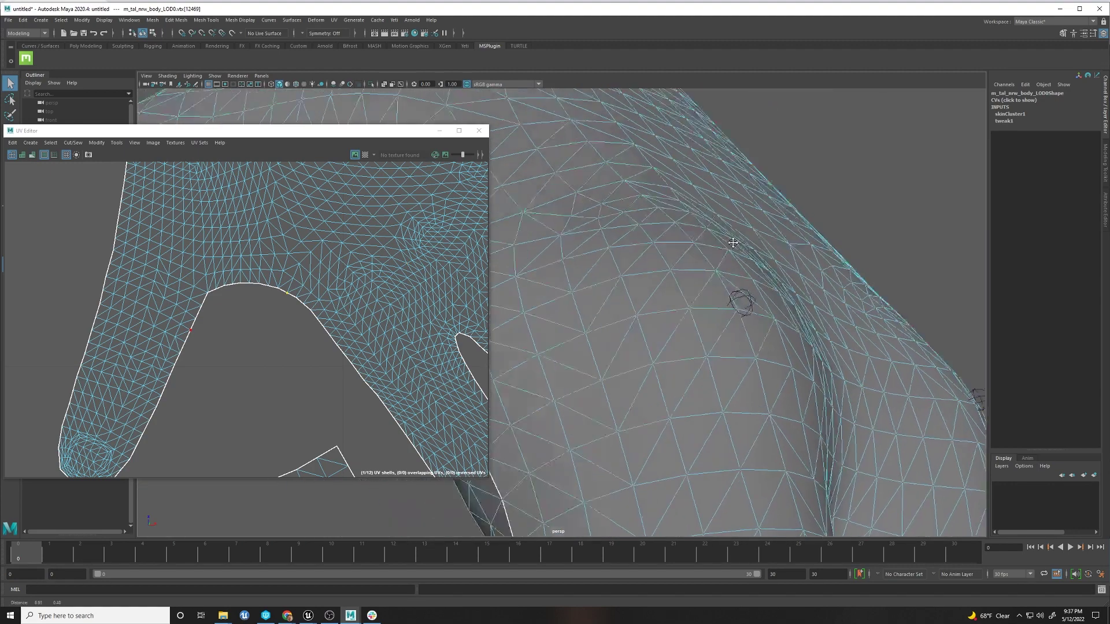
pyautogui.scroll(-4, 737, 243)
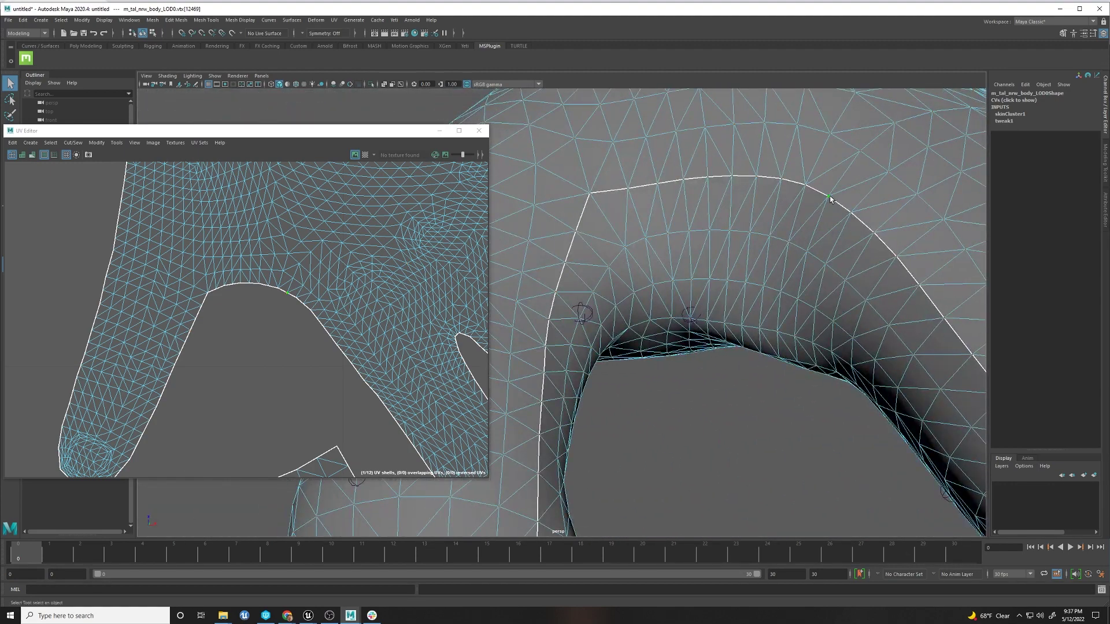
# Step: Try moving the selected seam vertex away from its position on the hand, and undo the move
pyautogui.moveTo(111, 132); pyautogui.dragTo(133, 227)
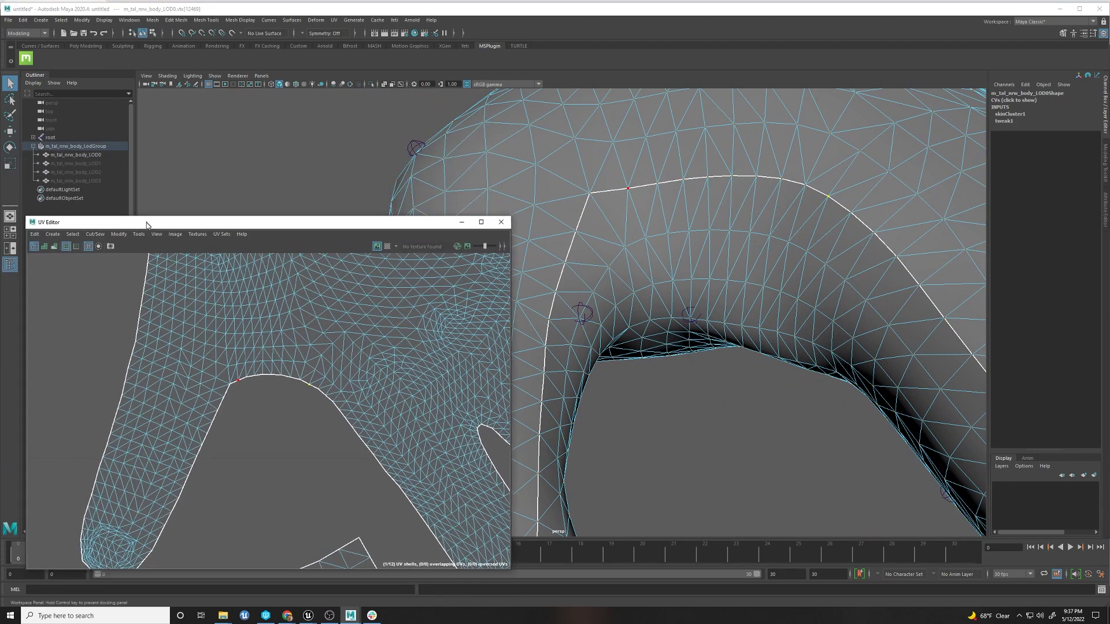
pyautogui.click(10, 132)
pyautogui.moveTo(828, 196); pyautogui.dragTo(842, 182)
pyautogui.scroll(6, 791, 219)
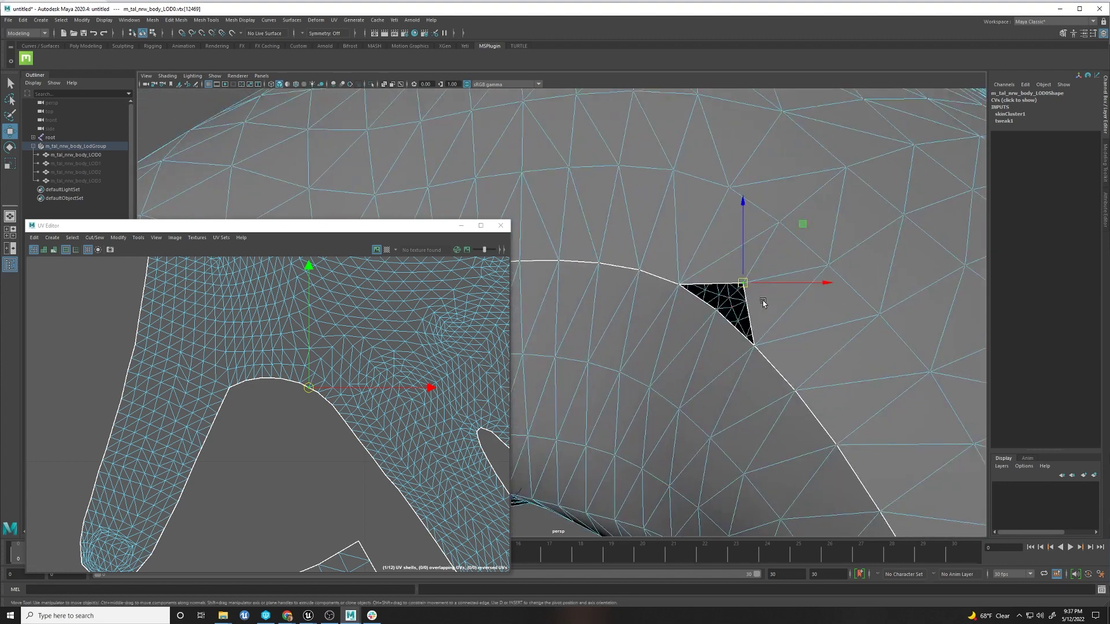
pyautogui.hotkey('ctrl', 'z')
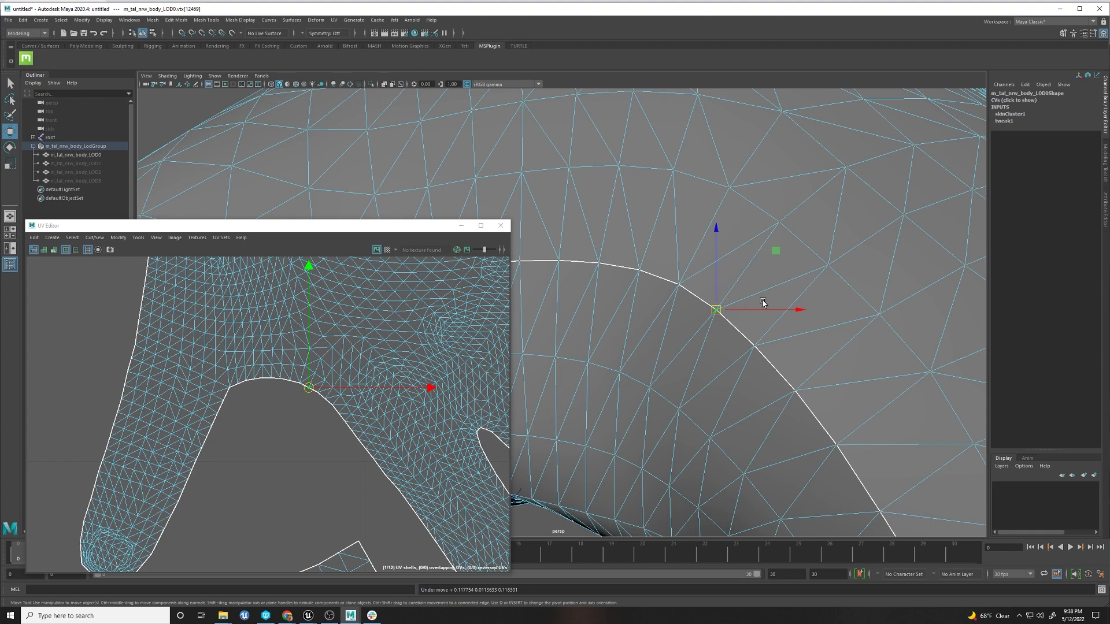
# Step: Deselect the seam vertex, close the UV Editor and bring the whole torso into view
pyautogui.press('f')
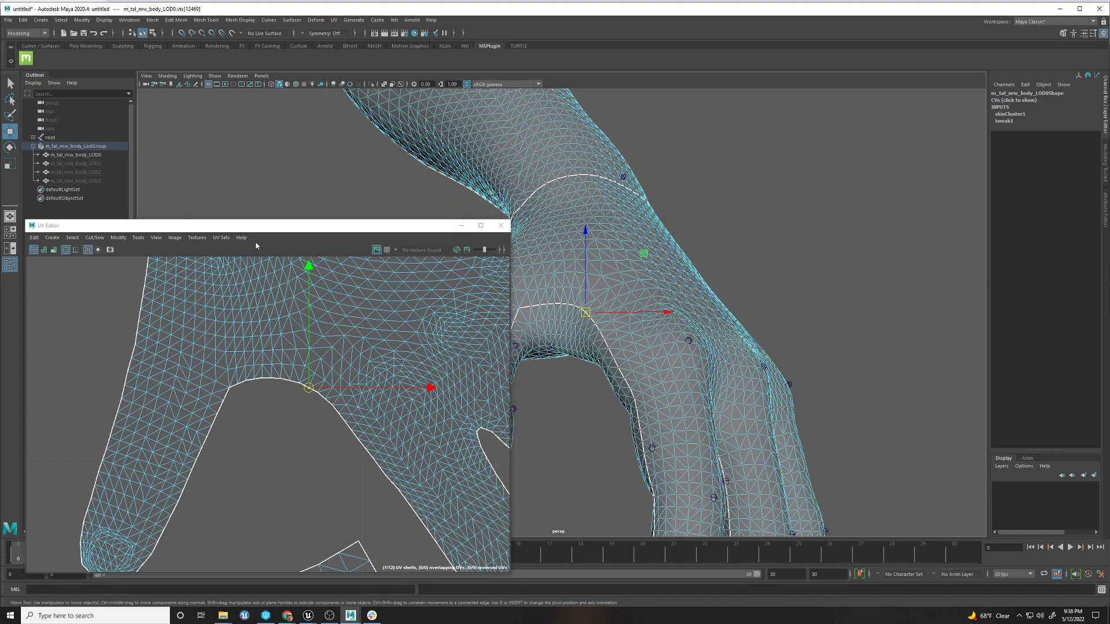
pyautogui.moveTo(262, 229); pyautogui.dragTo(210, 239)
pyautogui.click(243, 184)
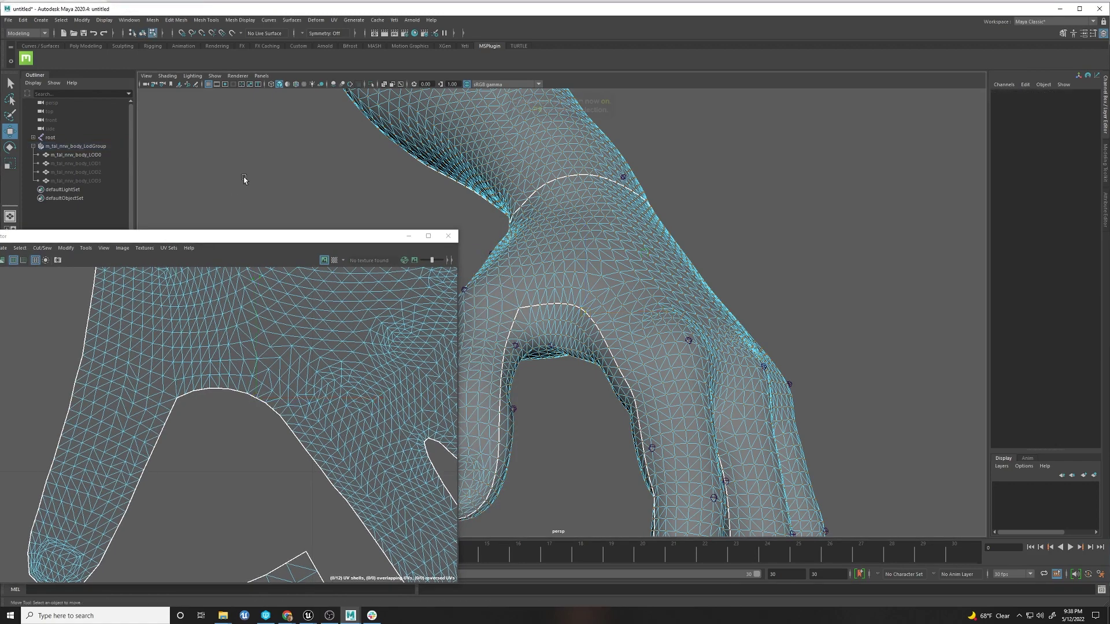
pyautogui.click(322, 237)
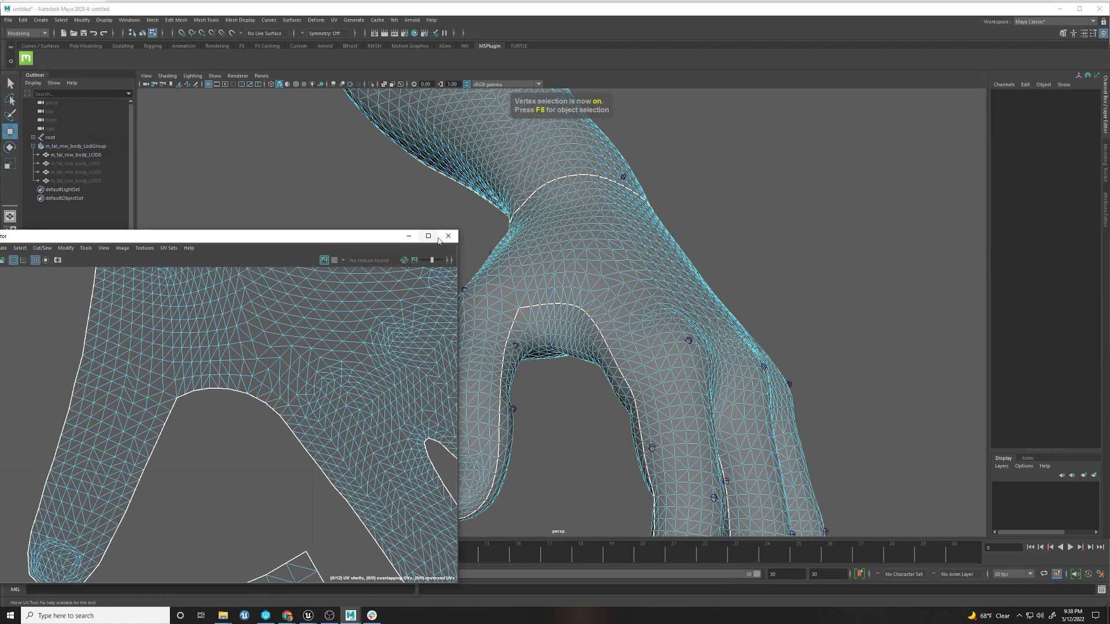
pyautogui.click(448, 236)
pyautogui.scroll(-10, 440, 230)
pyautogui.keyDown('alt'); pyautogui.moveTo(428, 225); pyautogui.dragTo(568, 263, button='middle'); pyautogui.keyUp('alt')
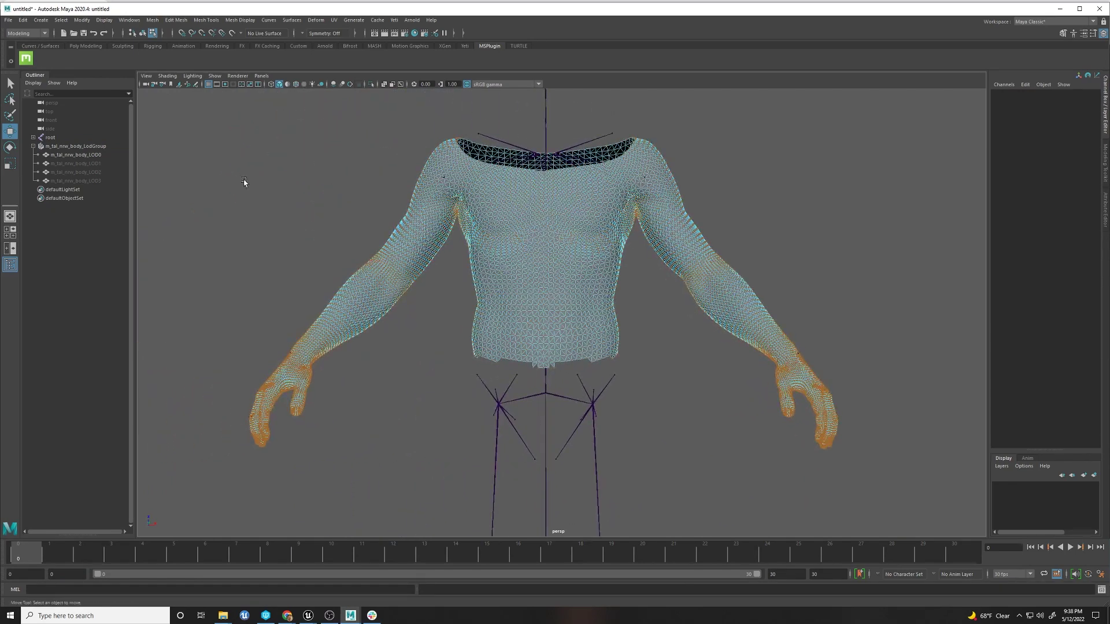
# Step: Return the LOD0 body to object selection and hide the joints in the viewport
pyautogui.press('F8')
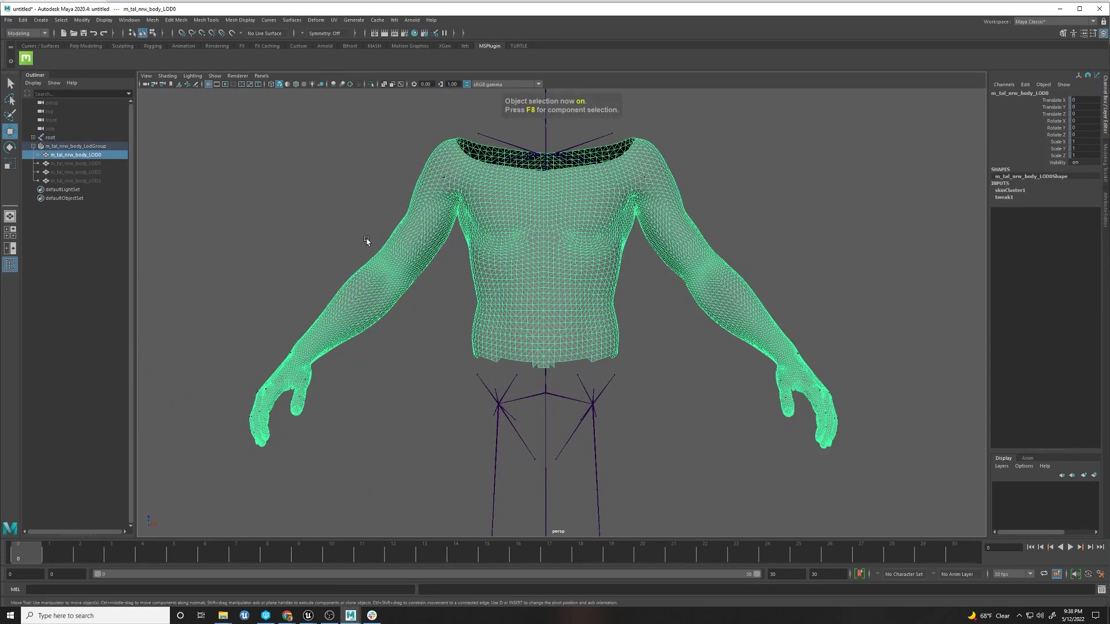
pyautogui.click(215, 75)
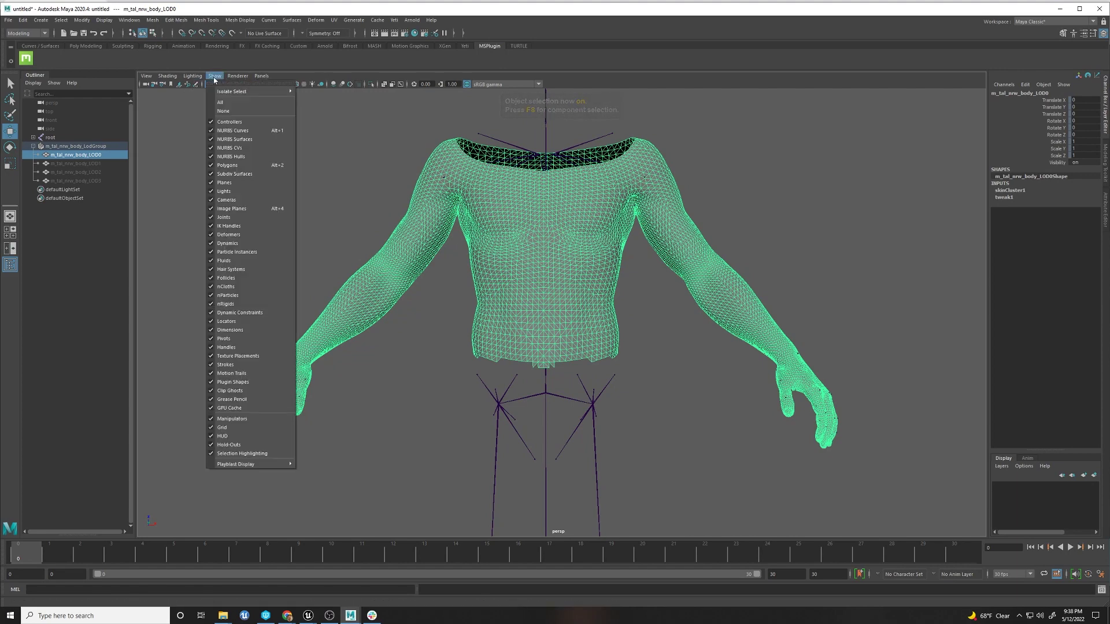
pyautogui.click(231, 215)
# Step: Delete the torso, shoulder and upper sleeve faces of the LOD0 mesh, keeping the lower arms and hands
pyautogui.rightClick(486, 204)
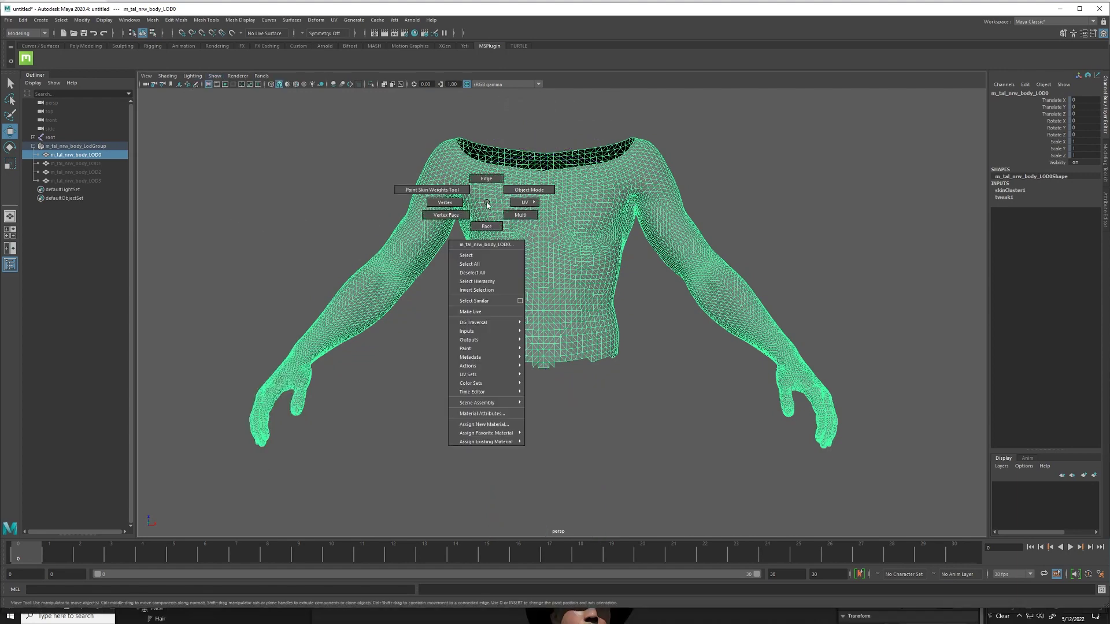
pyautogui.click(487, 226)
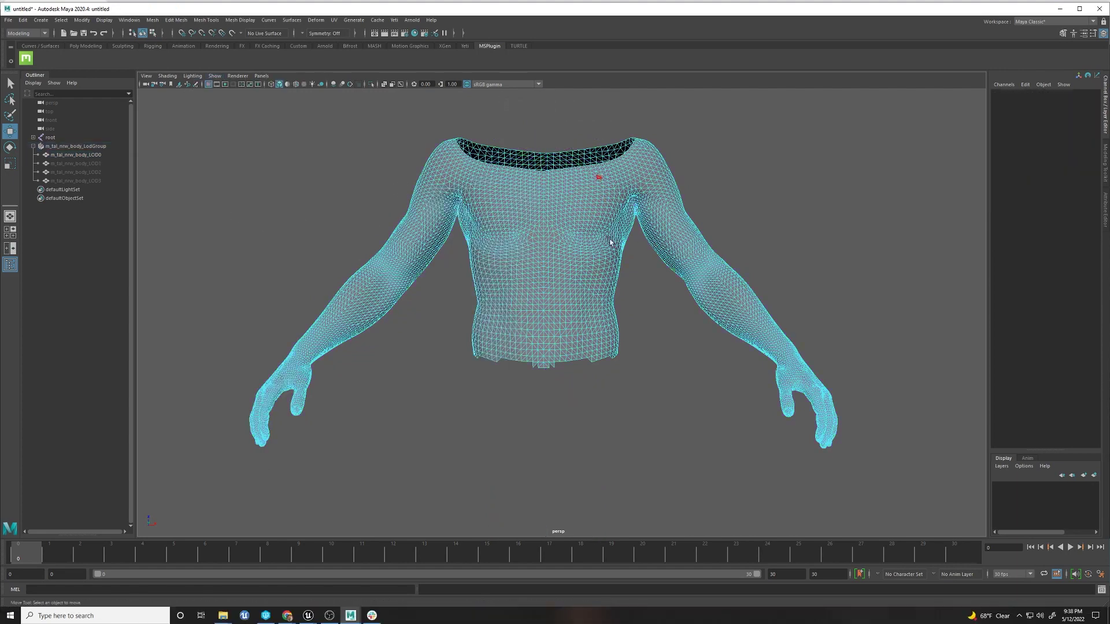
pyautogui.moveTo(629, 392); pyautogui.dragTo(459, 133)
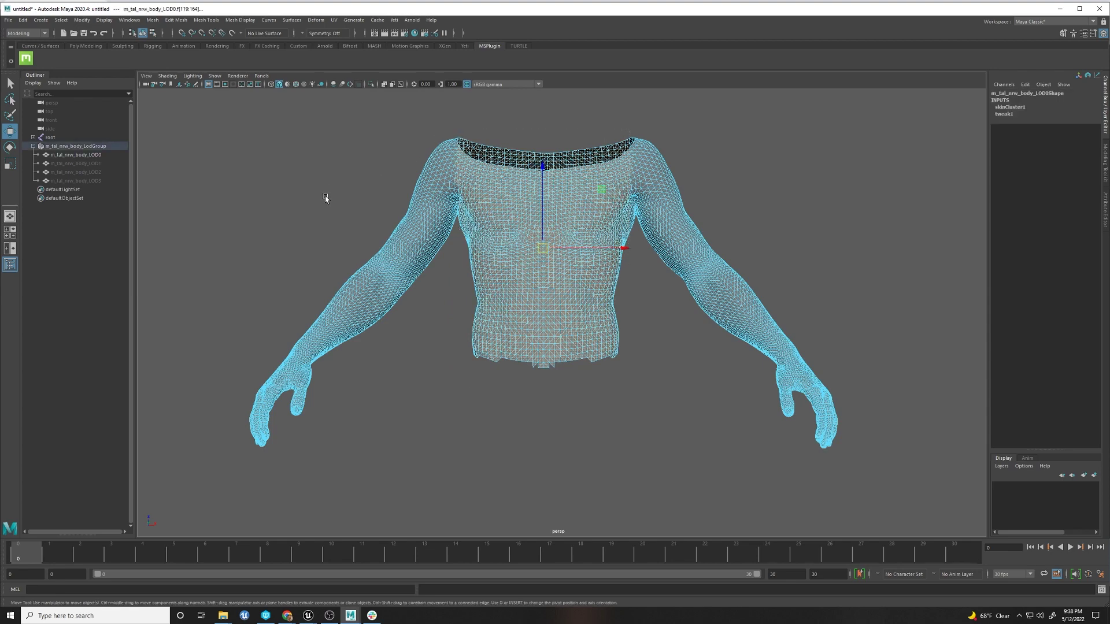
pyautogui.keyDown('alt'); pyautogui.moveTo(330, 235); pyautogui.dragTo(326, 234); pyautogui.keyUp('alt')
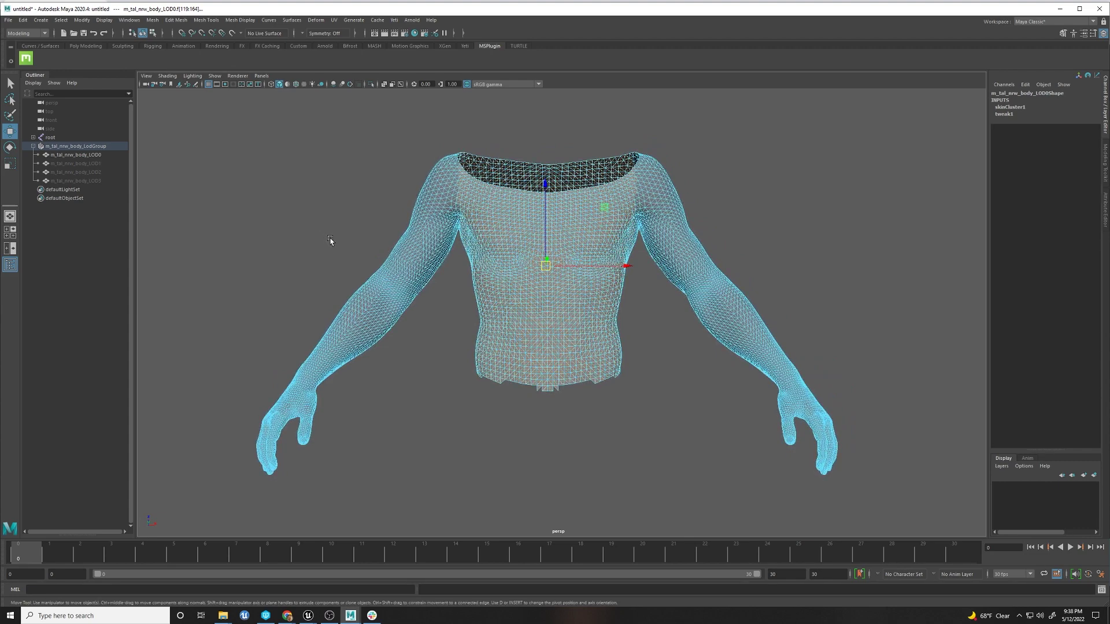
pyautogui.press('Delete')
pyautogui.moveTo(393, 135); pyautogui.dragTo(716, 235)
pyautogui.press('Delete')
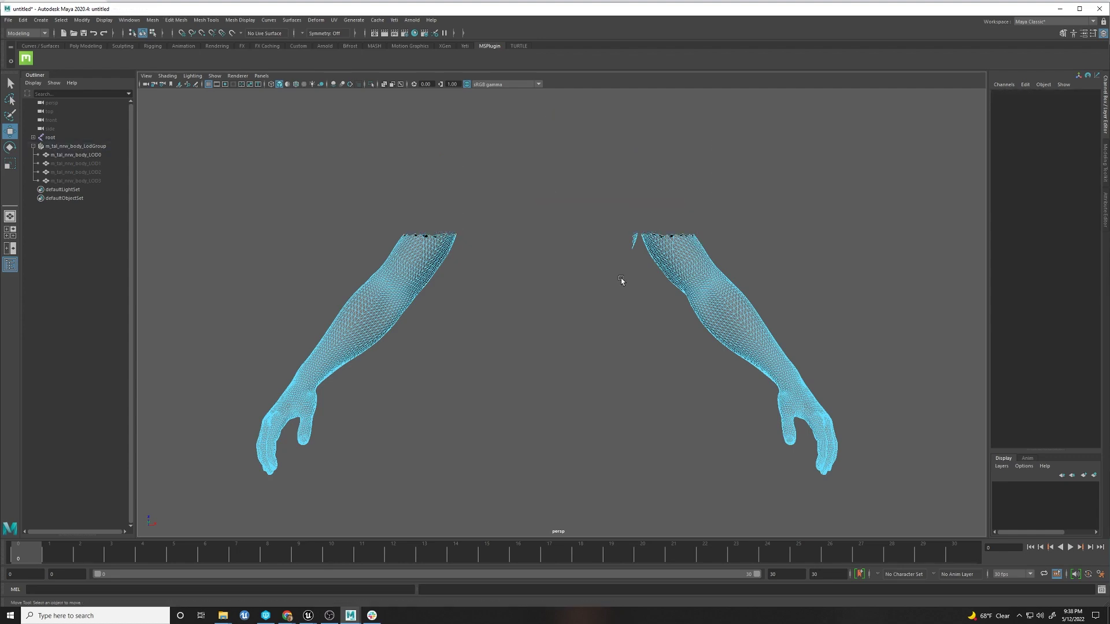
# Step: Increase the camera distance until the LOD group displays LOD1, and select the LOD1 body mesh
pyautogui.keyDown('alt'); pyautogui.moveTo(585, 302); pyautogui.dragTo(580, 305); pyautogui.keyUp('alt')
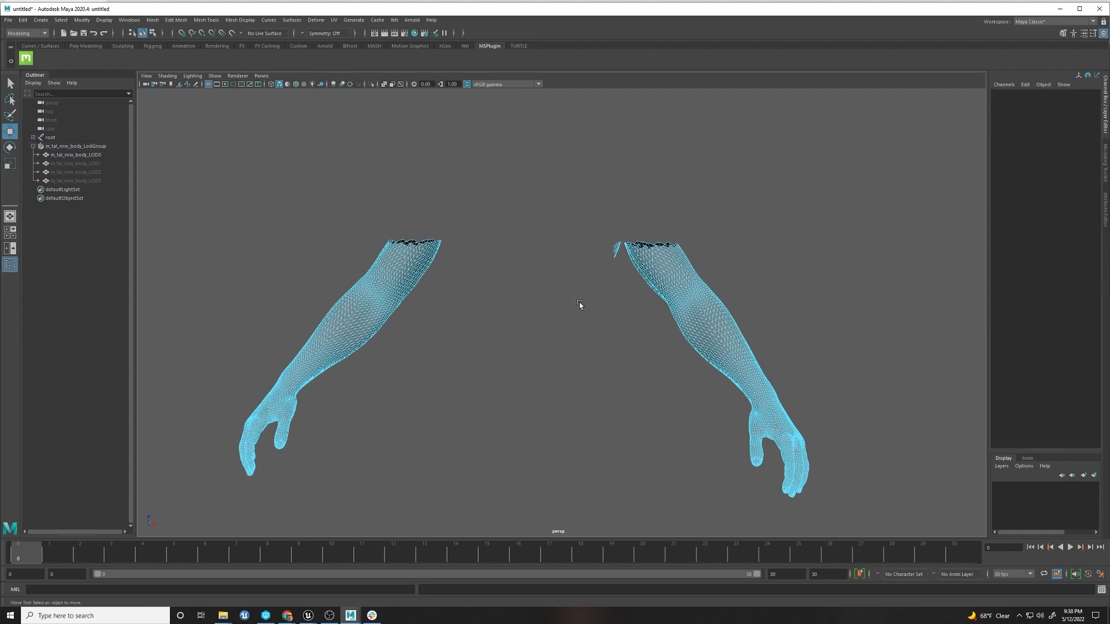
pyautogui.scroll(-3, 580, 305)
pyautogui.scroll(1, 528, 310)
pyautogui.click(534, 299)
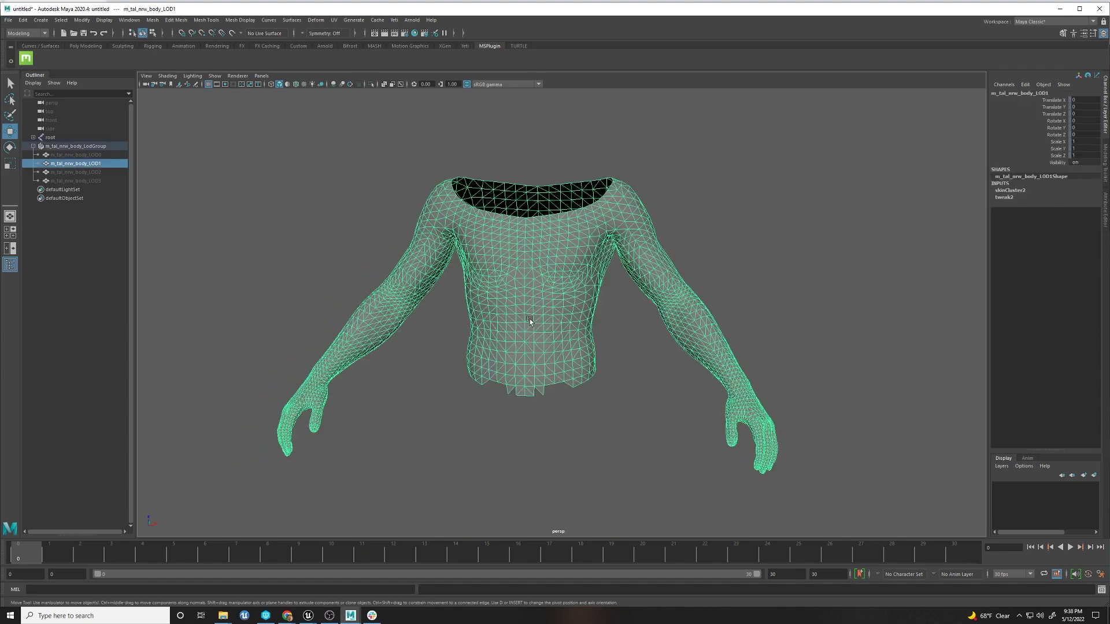
# Step: Delete the torso faces of the LOD1 body mesh, growing the face selection outward across the chest and waist first
pyautogui.moveTo(530, 320); pyautogui.dragTo(530, 342, button='right')
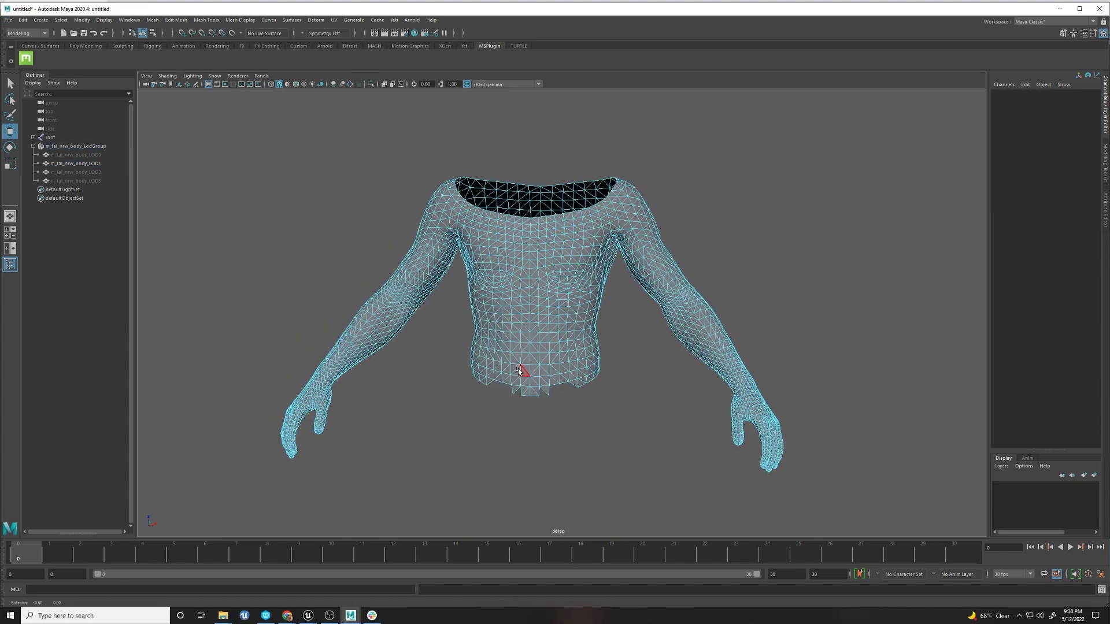
pyautogui.press('f')
pyautogui.moveTo(632, 423); pyautogui.dragTo(475, 257)
pyautogui.hotkey('shift', '.')
pyautogui.hotkey('shift', '.')
pyautogui.hotkey('shift', '.')
pyautogui.hotkey('shift', '.')
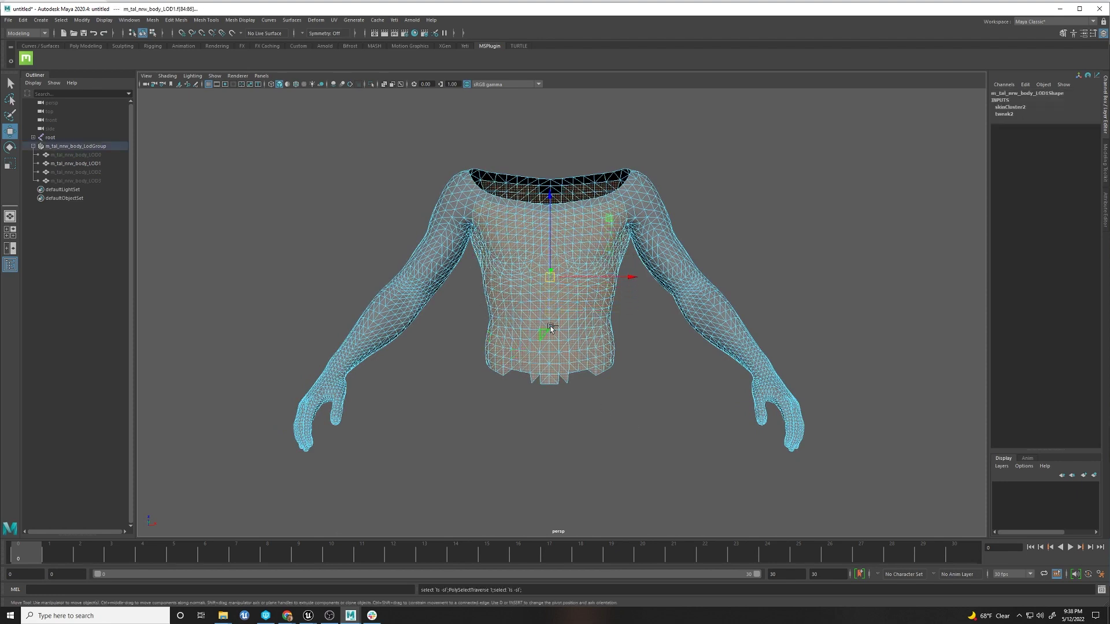
pyautogui.press('Delete')
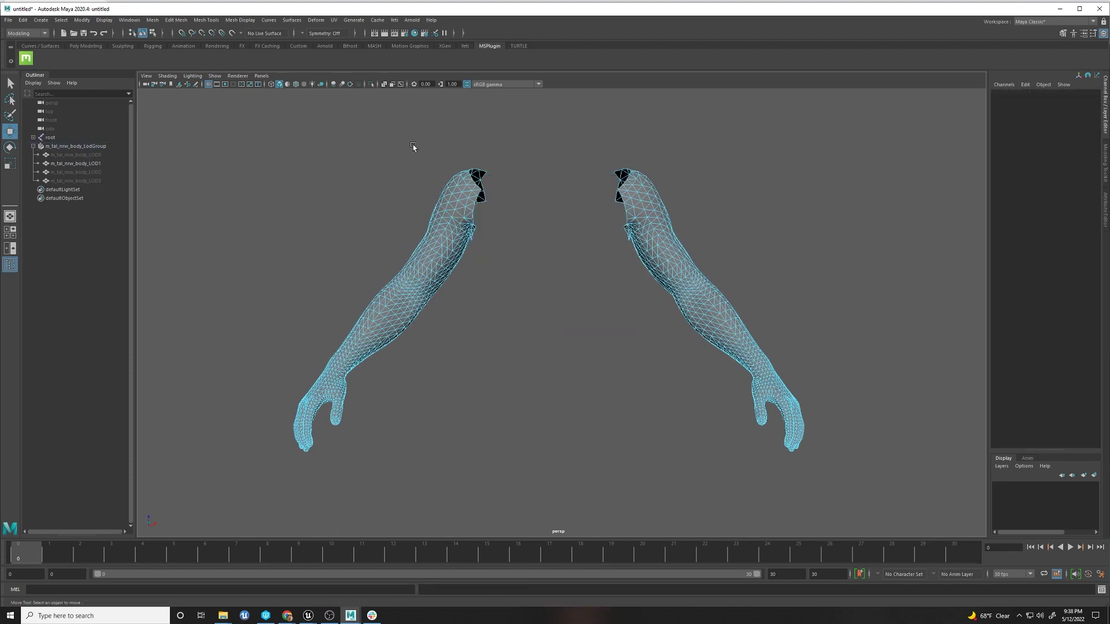
# Step: Delete the remaining shoulder and upper sleeve faces on both arms of LOD1, keeping the lower arms and hands
pyautogui.moveTo(413, 145); pyautogui.dragTo(699, 231)
pyautogui.press('Delete')
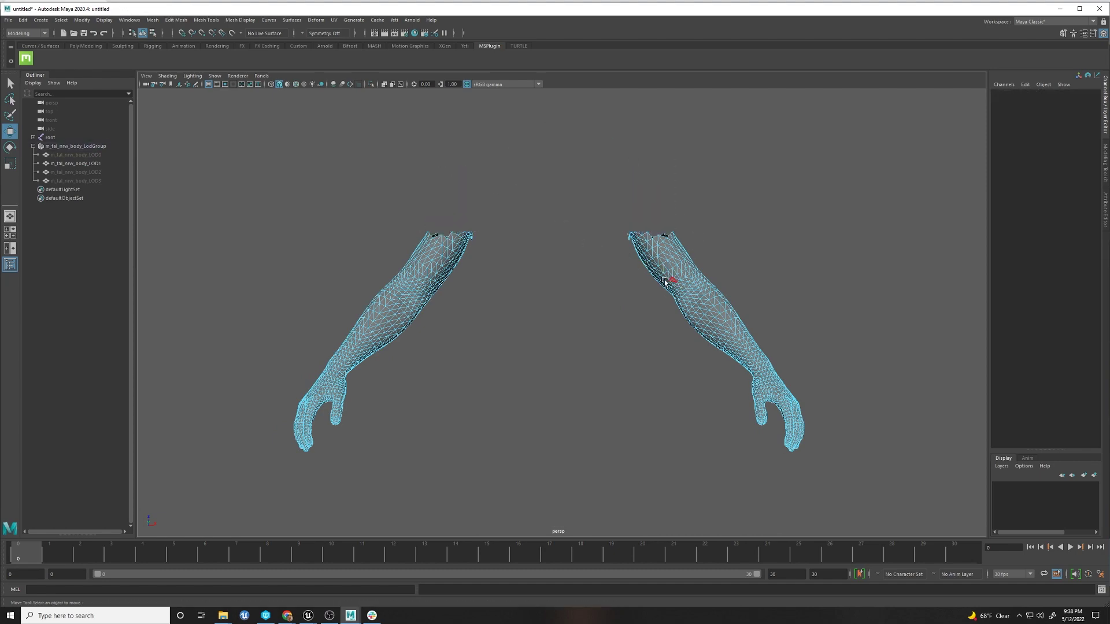
pyautogui.keyDown('alt'); pyautogui.moveTo(597, 312); pyautogui.dragTo(552, 306); pyautogui.keyUp('alt')
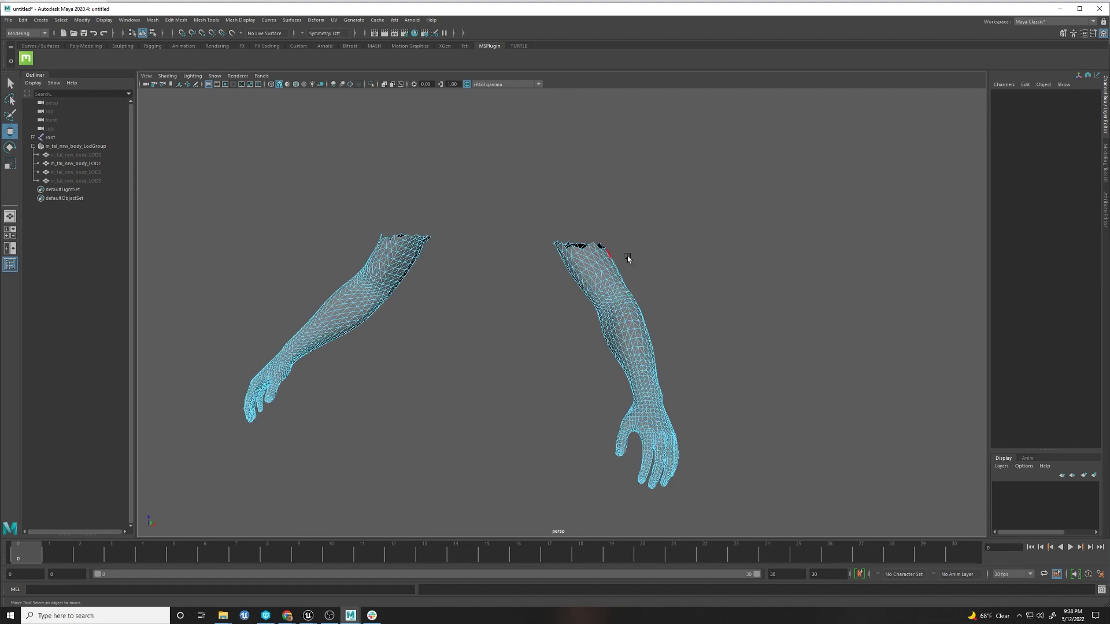
pyautogui.keyDown('alt'); pyautogui.moveTo(607, 248); pyautogui.dragTo(517, 331); pyautogui.keyUp('alt')
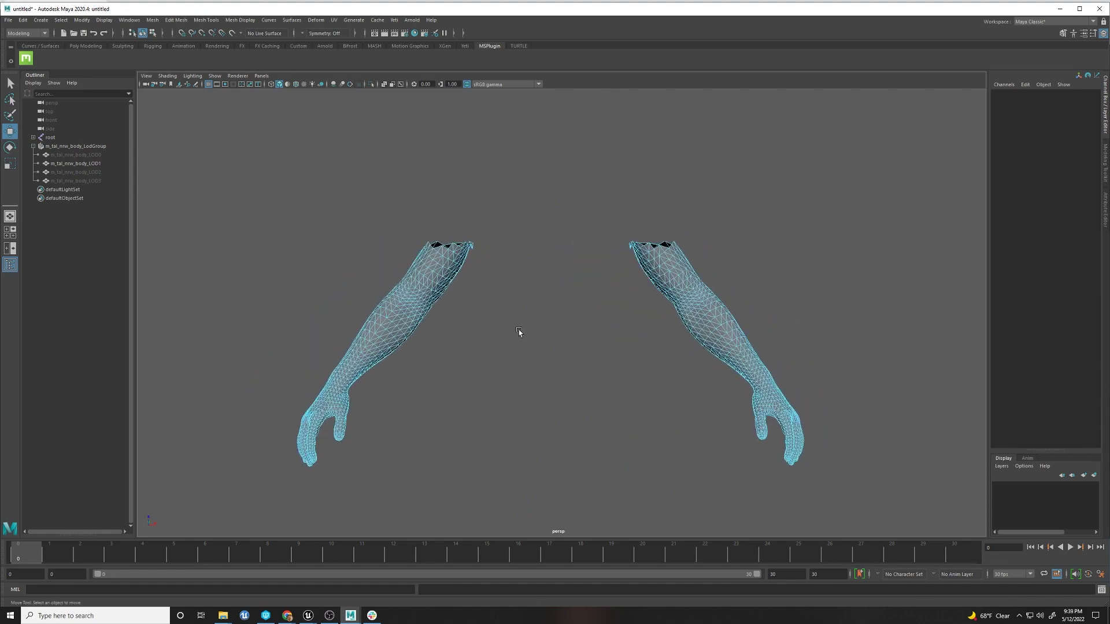
# Step: Move the camera back until LOD2 displays, and delete its torso faces using a grown face selection
pyautogui.moveTo(518, 330)
pyautogui.keyDown('alt'); pyautogui.mouseDown(button='right')
pyautogui.moveTo(461, 329)
pyautogui.moveTo(521, 325)
pyautogui.moveTo(521, 341)
pyautogui.mouseUp(button='right'); pyautogui.keyUp('alt')
pyautogui.click(519, 322)
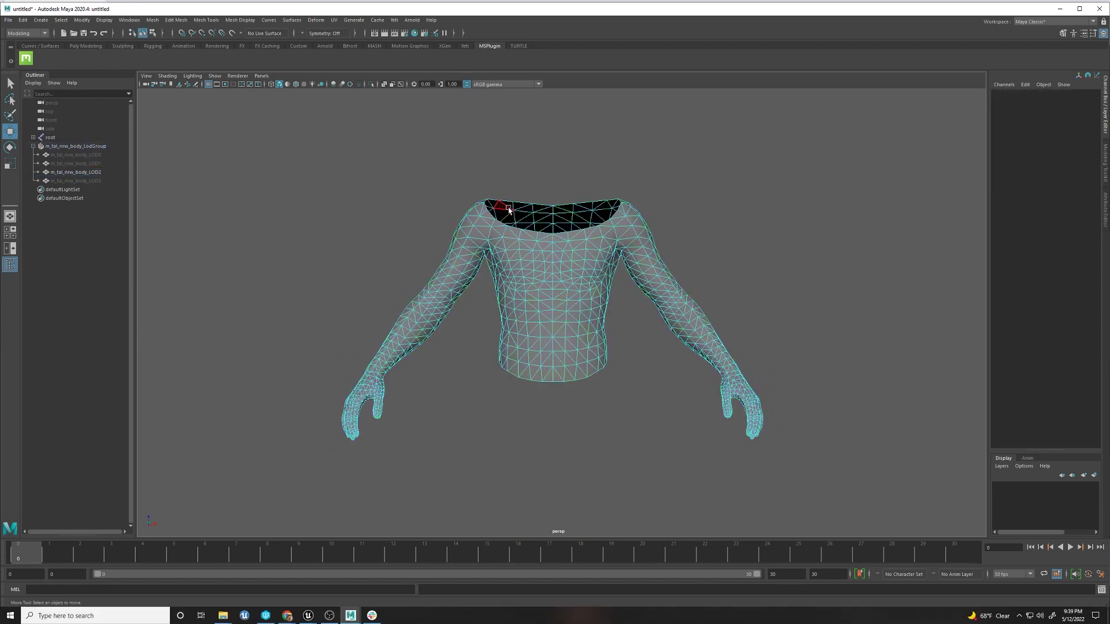
pyautogui.moveTo(514, 189); pyautogui.dragTo(595, 399)
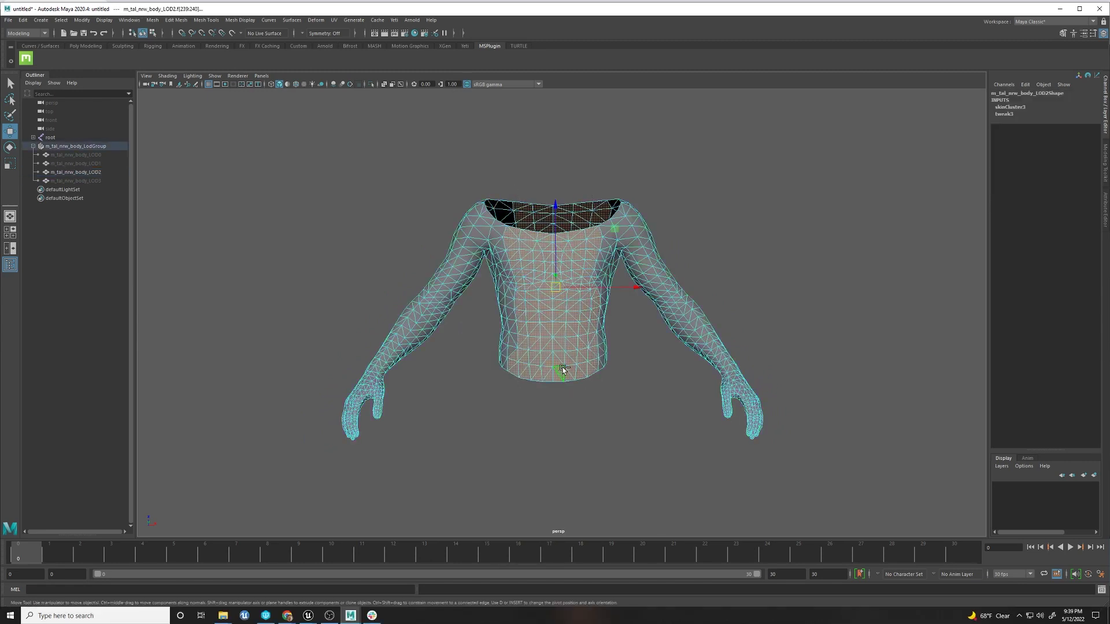
pyautogui.hotkey('shift', '.')
pyautogui.press('Delete')
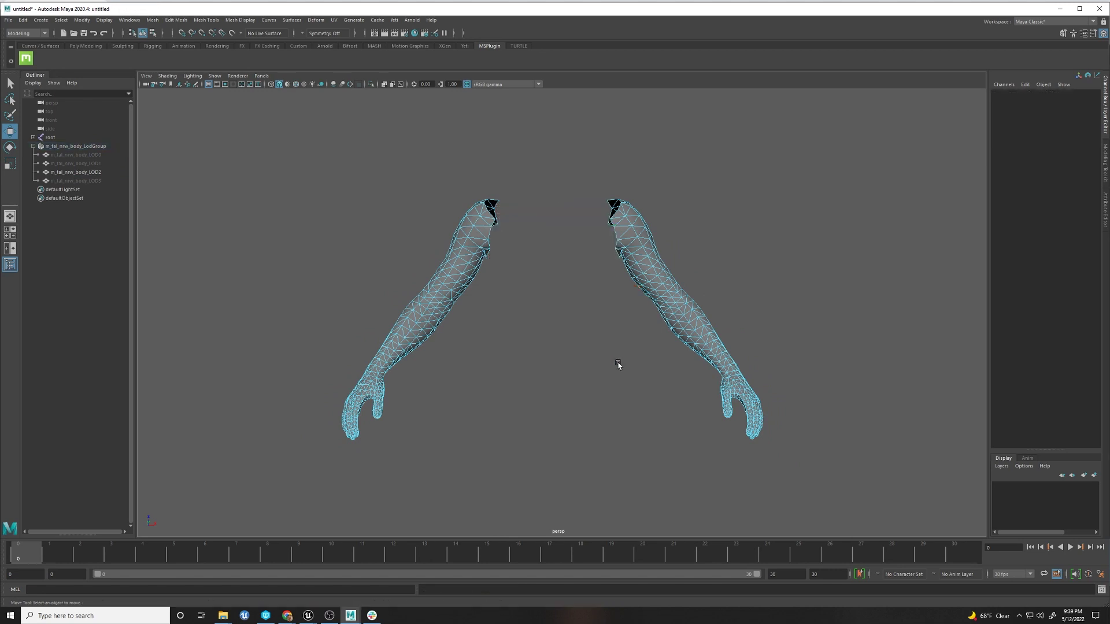
# Step: Delete the shoulder and upper sleeve faces on both arms of the LOD2 mesh
pyautogui.moveTo(453, 175); pyautogui.dragTo(647, 255)
pyautogui.press('Delete')
pyautogui.moveTo(598, 298)
pyautogui.keyDown('alt'); pyautogui.mouseDown()
pyautogui.moveTo(585, 317)
pyautogui.moveTo(547, 309)
pyautogui.moveTo(587, 312)
pyautogui.mouseUp(); pyautogui.keyUp('alt')
# Step: Examine the body at different camera distances, from LOD3 back to a close view of LOD0's cut upper arms
pyautogui.keyDown('alt'); pyautogui.moveTo(577, 310); pyautogui.dragTo(414, 298, button='right'); pyautogui.keyUp('alt')
pyautogui.keyDown('alt'); pyautogui.moveTo(546, 329); pyautogui.dragTo(463, 358); pyautogui.keyUp('alt')
pyautogui.keyDown('alt'); pyautogui.moveTo(554, 393); pyautogui.dragTo(490, 363); pyautogui.keyUp('alt')
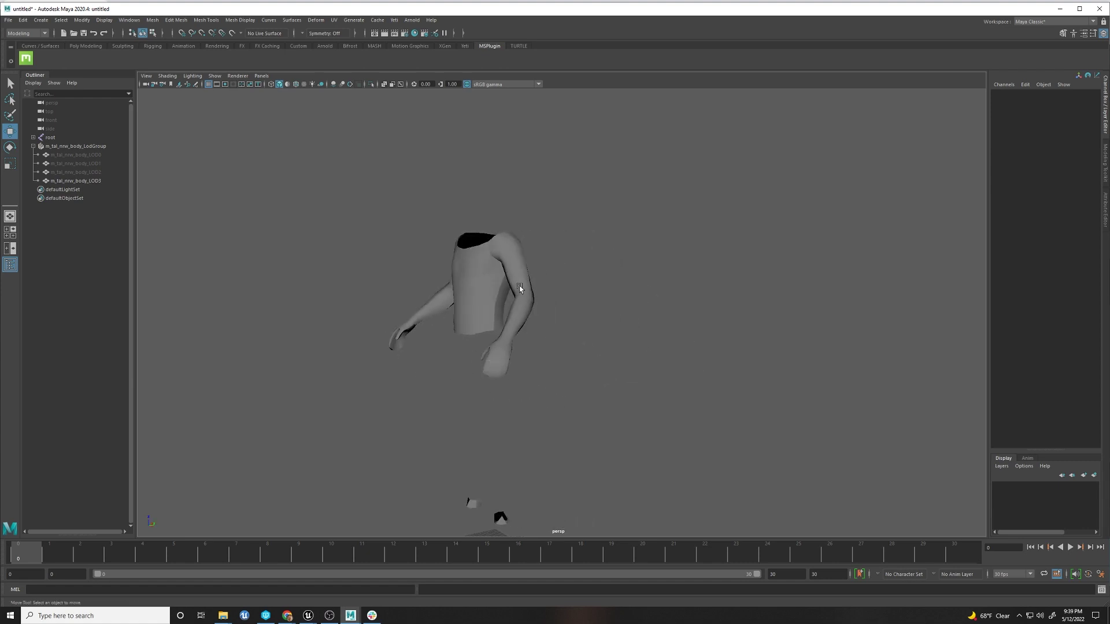
pyautogui.keyDown('alt'); pyautogui.moveTo(521, 292); pyautogui.dragTo(602, 342); pyautogui.keyUp('alt')
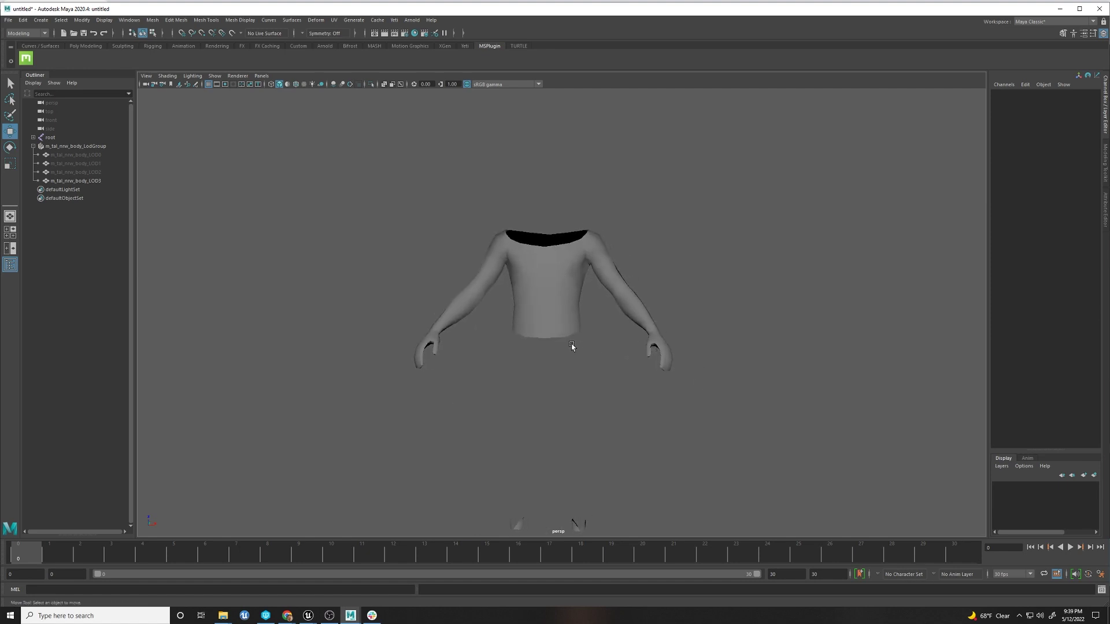
pyautogui.keyDown('alt'); pyautogui.moveTo(570, 344); pyautogui.dragTo(743, 417, button='right'); pyautogui.keyUp('alt')
pyautogui.keyDown('alt'); pyautogui.moveTo(743, 418); pyautogui.dragTo(586, 383); pyautogui.keyUp('alt')
pyautogui.keyDown('alt'); pyautogui.moveTo(574, 383); pyautogui.dragTo(621, 391, button='right'); pyautogui.keyUp('alt')
pyautogui.keyDown('alt'); pyautogui.moveTo(596, 285); pyautogui.dragTo(546, 274); pyautogui.keyUp('alt')
# Step: Delete the stray cluster of faces beside the cut upper arm of the LOD0 mesh
pyautogui.click(562, 289)
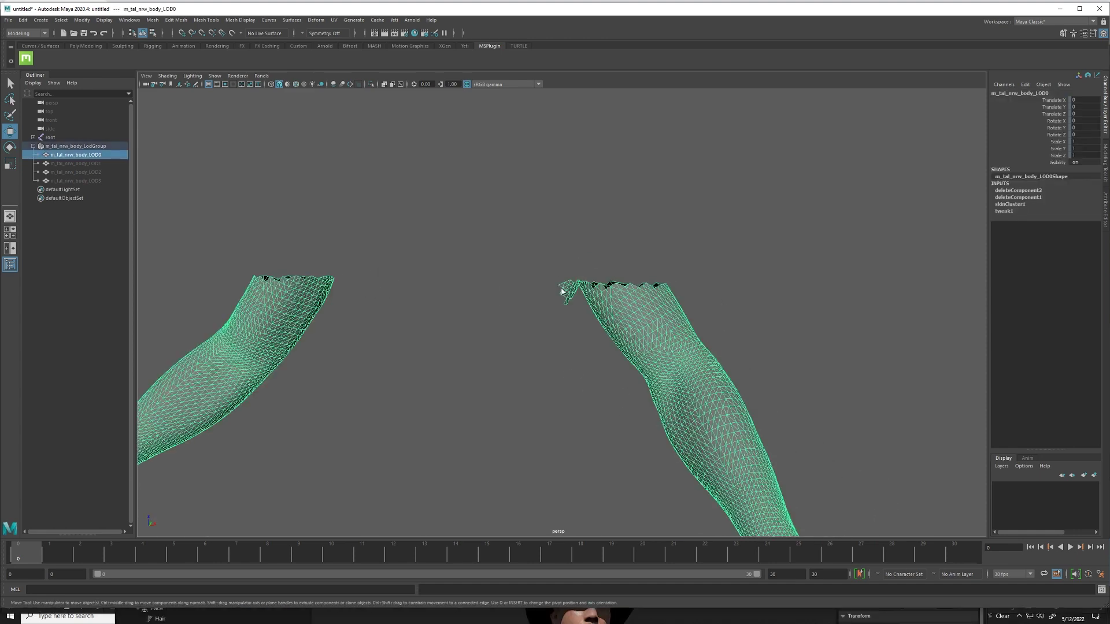
pyautogui.moveTo(561, 288); pyautogui.dragTo(531, 289, button='right')
pyautogui.moveTo(533, 258); pyautogui.dragTo(582, 304)
pyautogui.click(580, 313)
pyautogui.keyDown('alt'); pyautogui.moveTo(490, 348); pyautogui.dragTo(528, 349); pyautogui.keyUp('alt')
pyautogui.scroll(-5, 508, 369)
pyautogui.scroll(3, 491, 365)
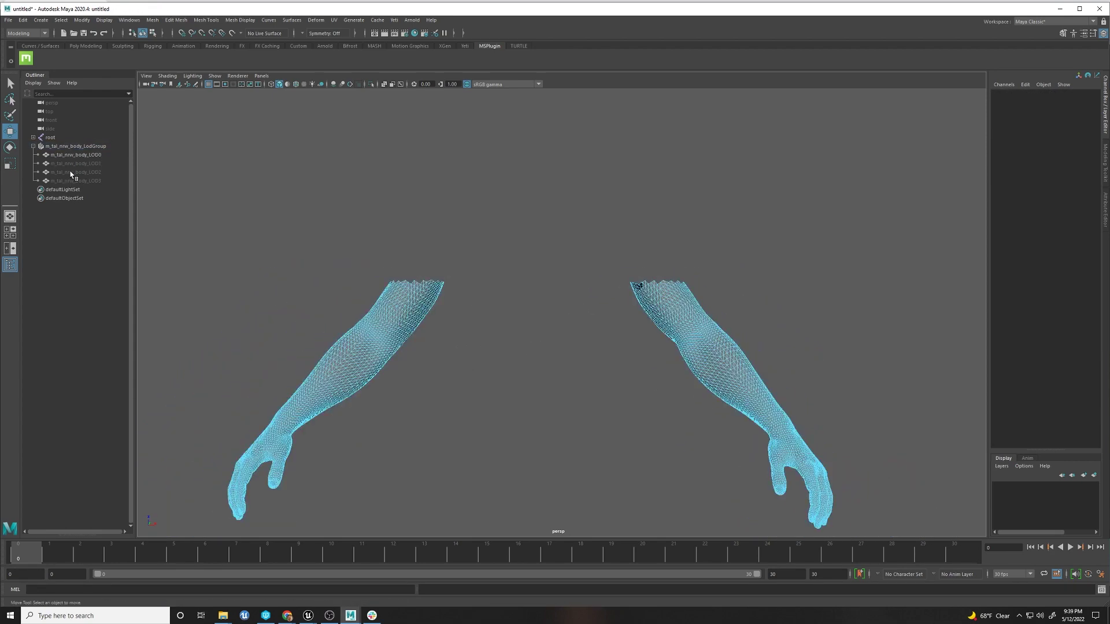
pyautogui.keyDown('alt'); pyautogui.moveTo(502, 306); pyautogui.dragTo(505, 223, button='middle'); pyautogui.keyUp('alt')
pyautogui.moveTo(527, 293)
pyautogui.keyDown('alt'); pyautogui.mouseDown()
pyautogui.moveTo(542, 299)
pyautogui.moveTo(528, 304)
pyautogui.mouseUp(); pyautogui.keyUp('alt')
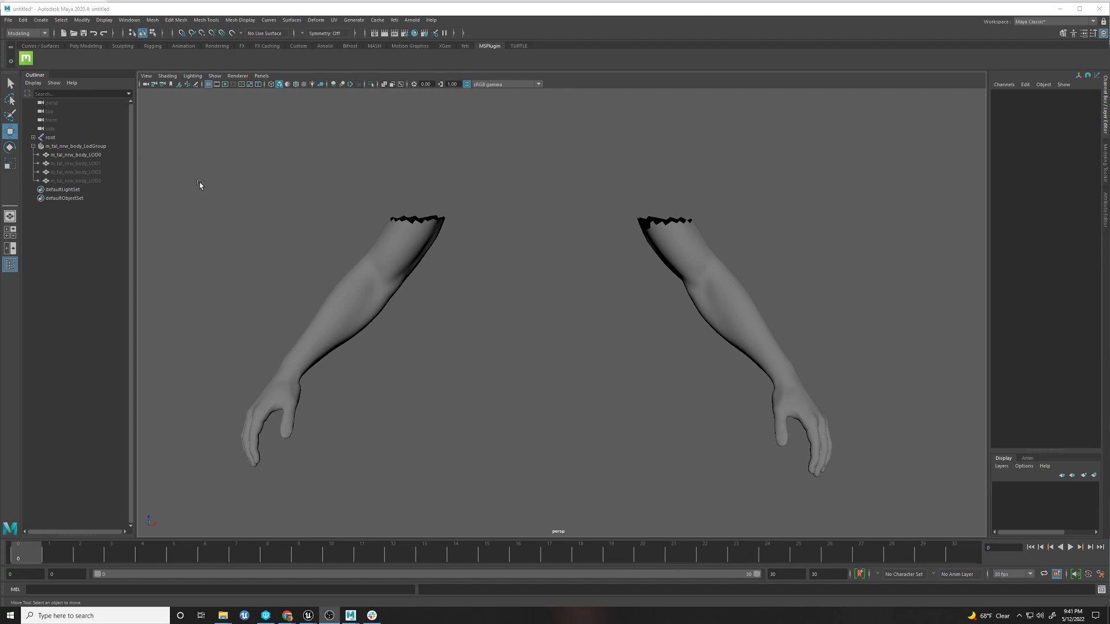
# Step: Select the root joint together with m_tal_nrw_body_LodGroup and start an Export Selection
pyautogui.click(58, 137)
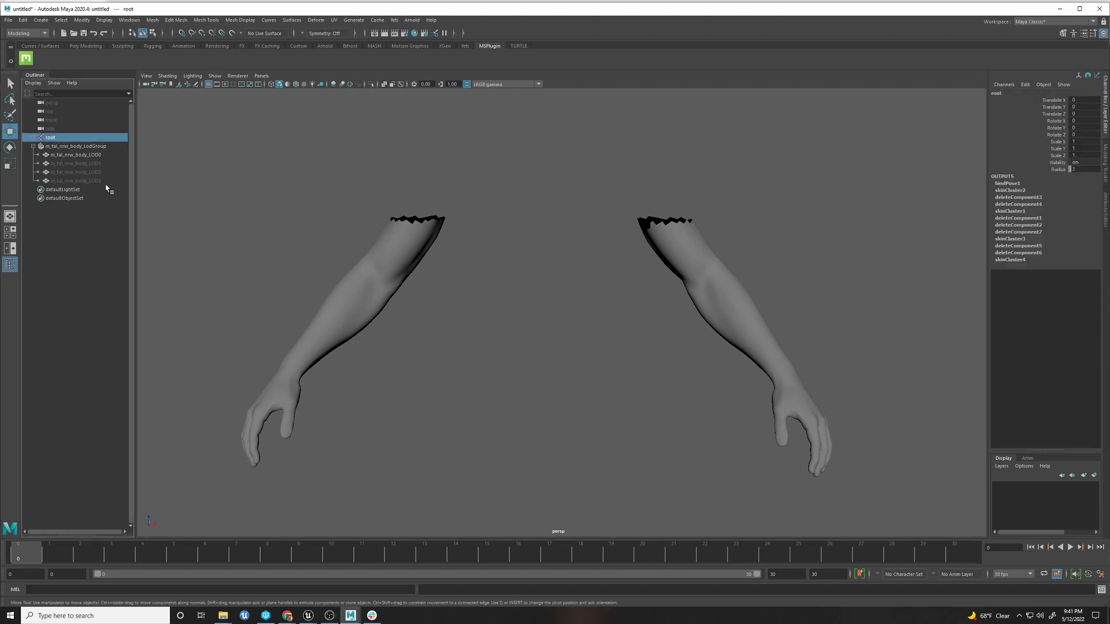
pyautogui.keyDown('ctrl'); pyautogui.click(89, 147); pyautogui.keyUp('ctrl')
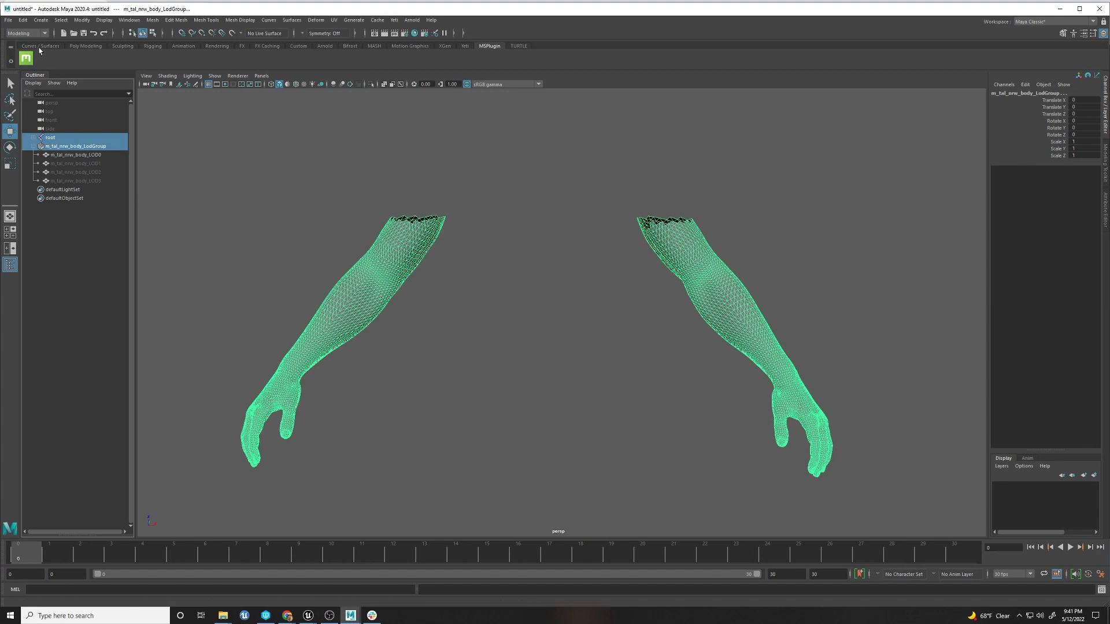
pyautogui.click(8, 20)
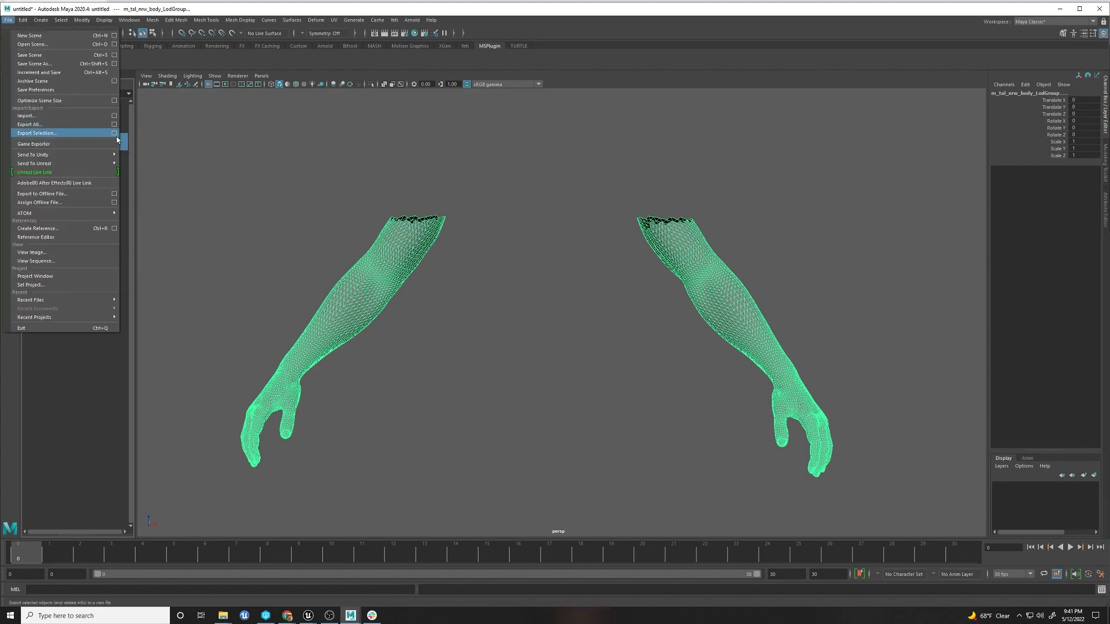
pyautogui.click(91, 134)
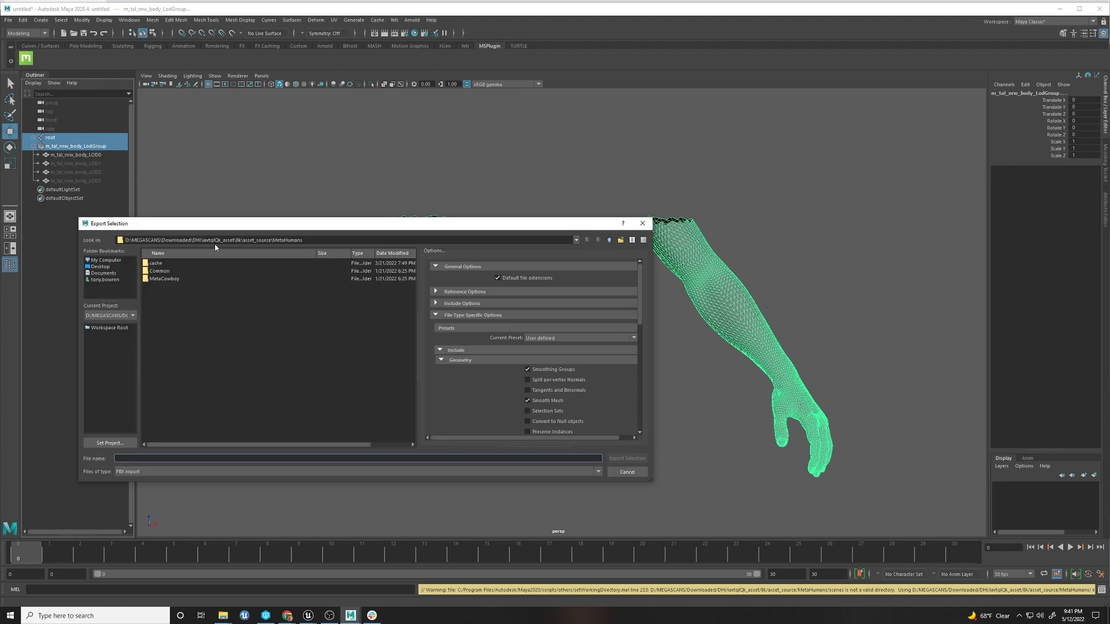
# Step: Browse to the Saloon project's ArtContent/EXPORT folder and create a new folder named FROM_MAYA in it
pyautogui.tripleClick(526, 243)
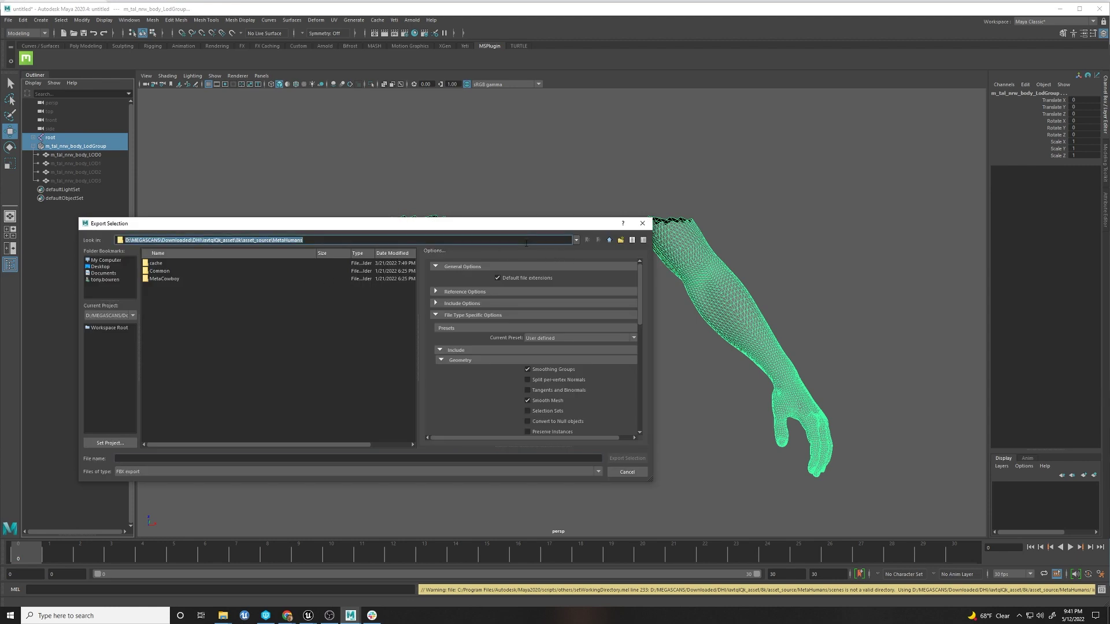
pyautogui.hotkey('ctrl', 'v')
pyautogui.press('Return')
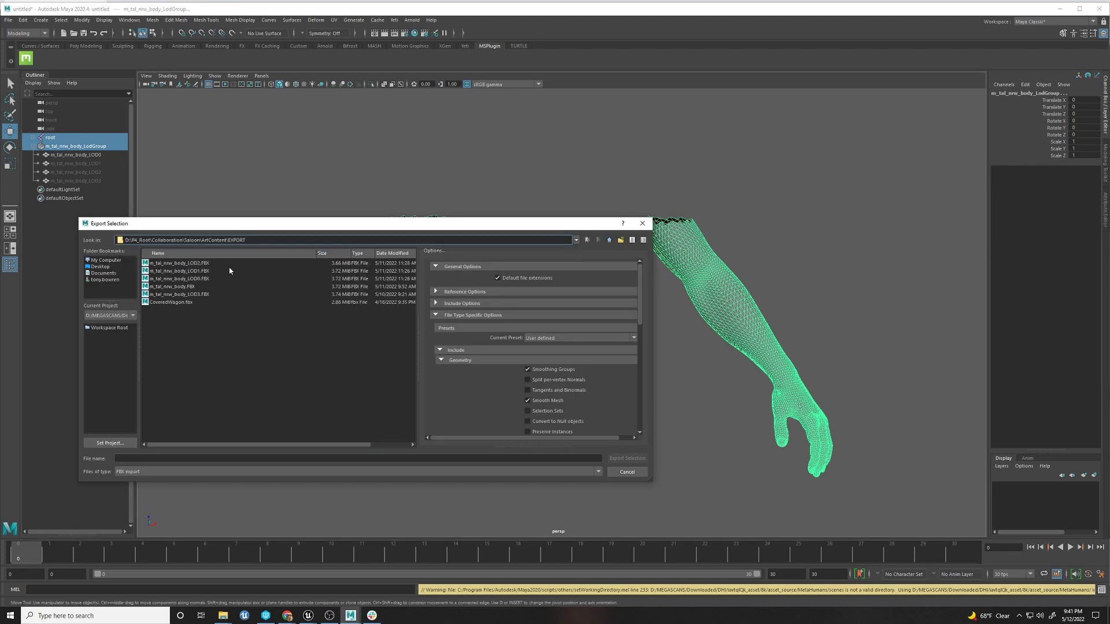
pyautogui.click(611, 241)
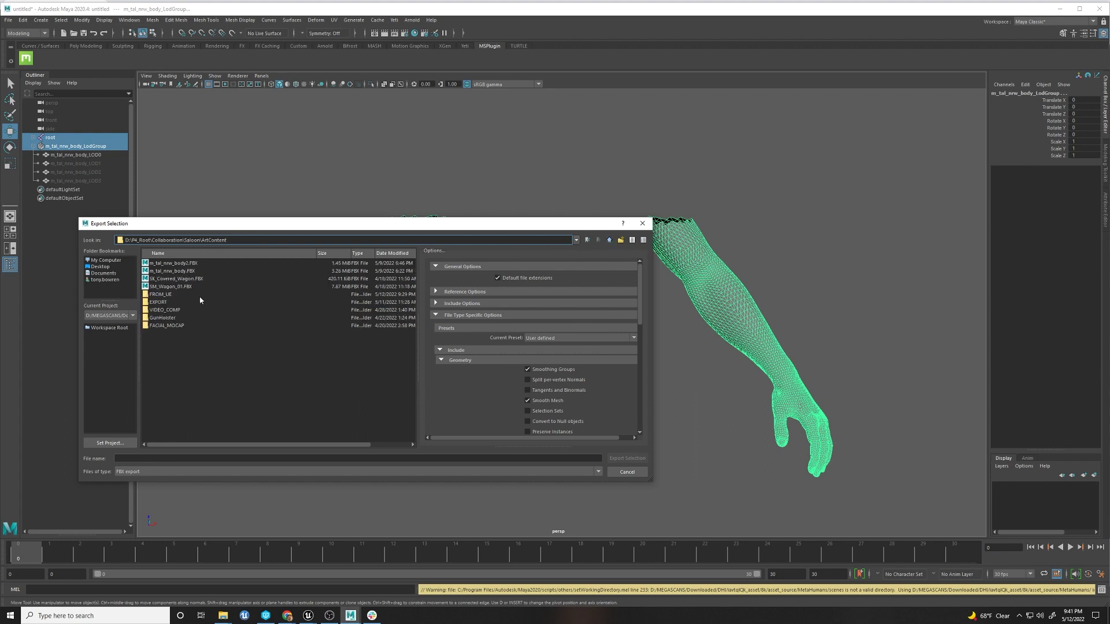
pyautogui.doubleClick(162, 305)
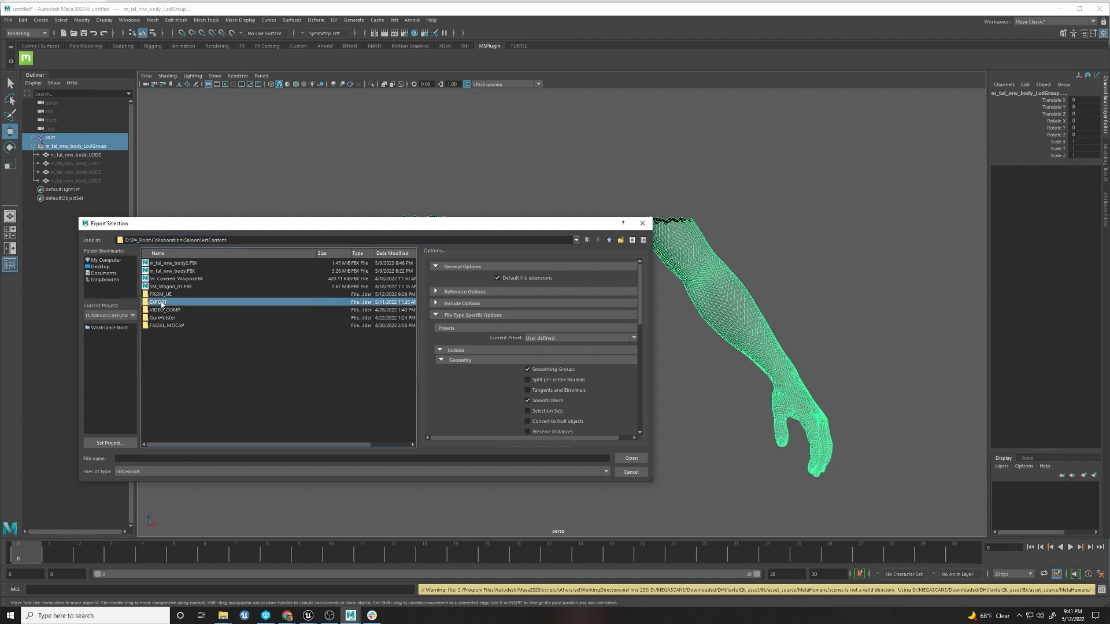
pyautogui.rightClick(169, 354)
pyautogui.click(191, 369)
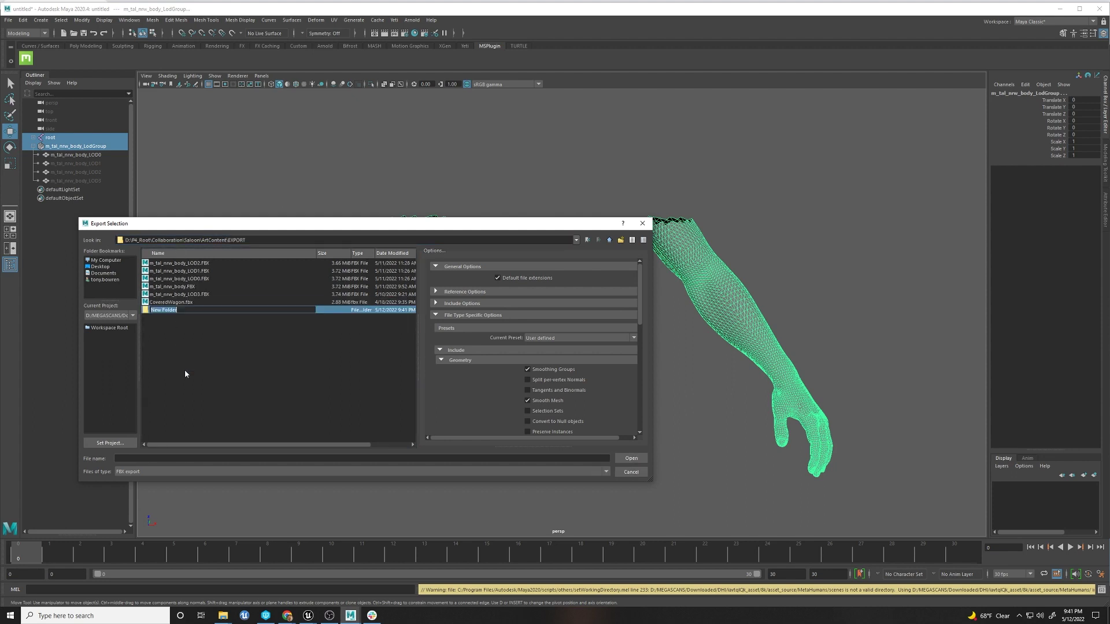
pyautogui.write('FROM_MAYA')
pyautogui.press('Return')
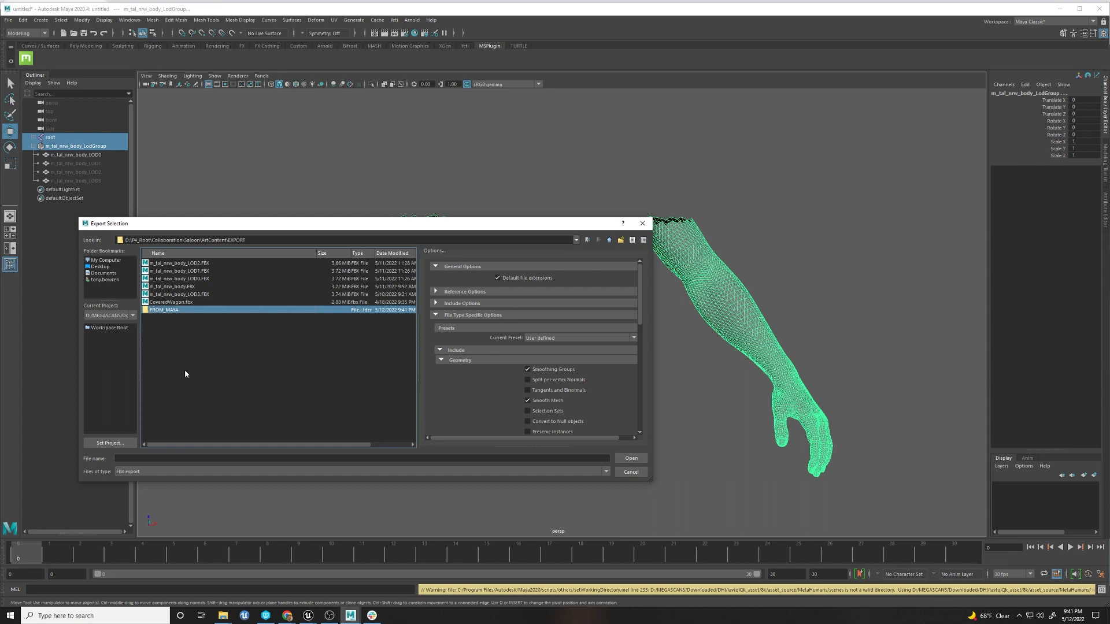
# Step: Export the selection as m_tal_nrw_body.FBX into the FROM_MAYA folder
pyautogui.click(165, 279)
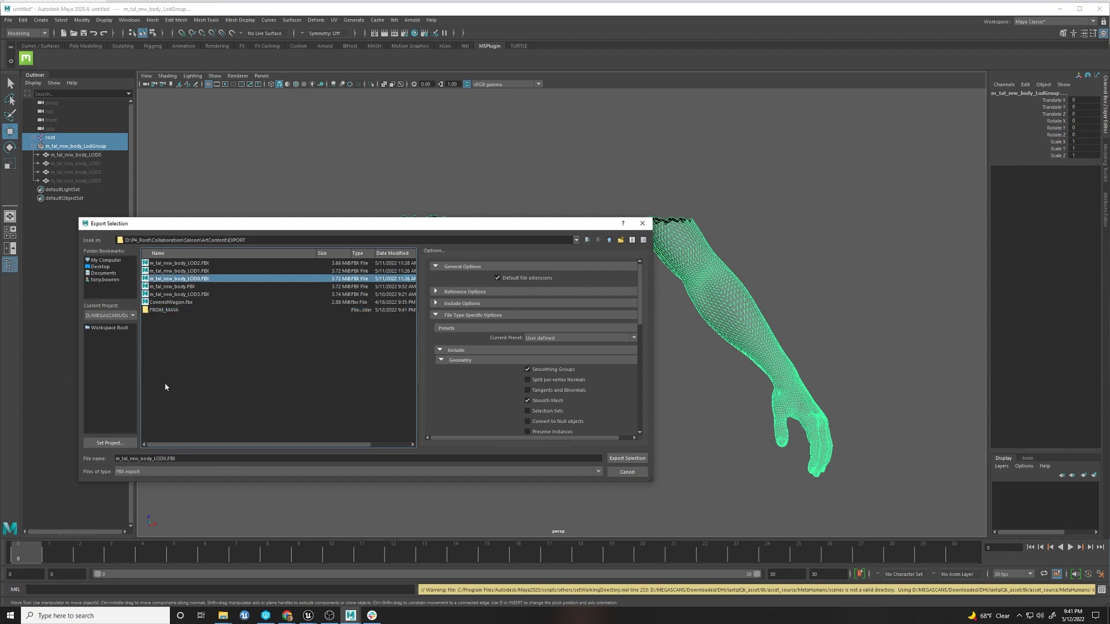
pyautogui.doubleClick(162, 312)
pyautogui.click(166, 458)
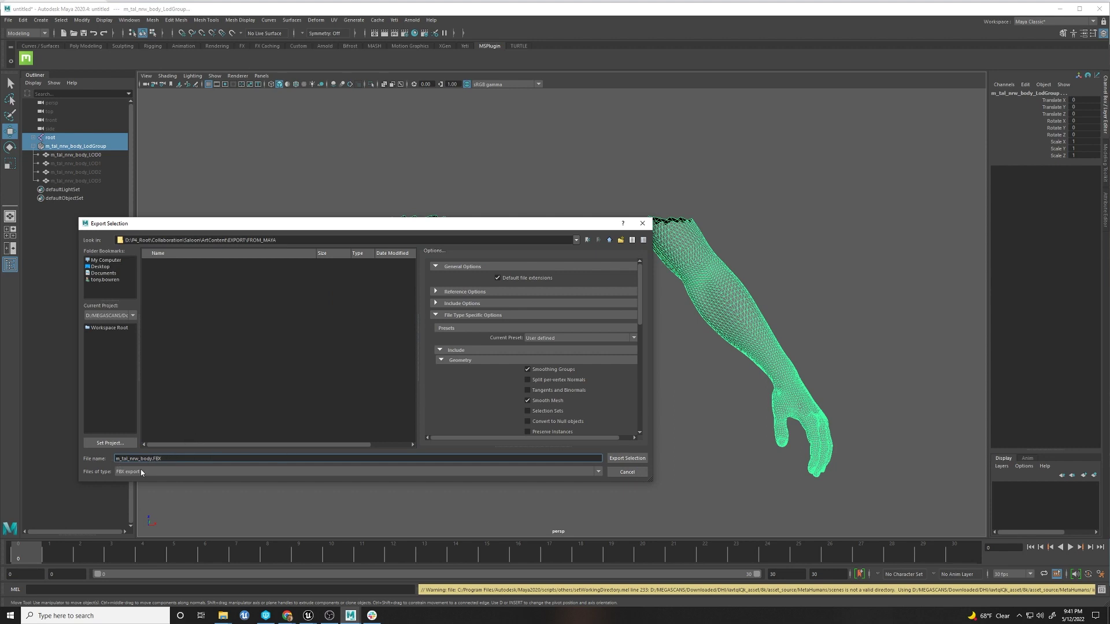
pyautogui.click(621, 459)
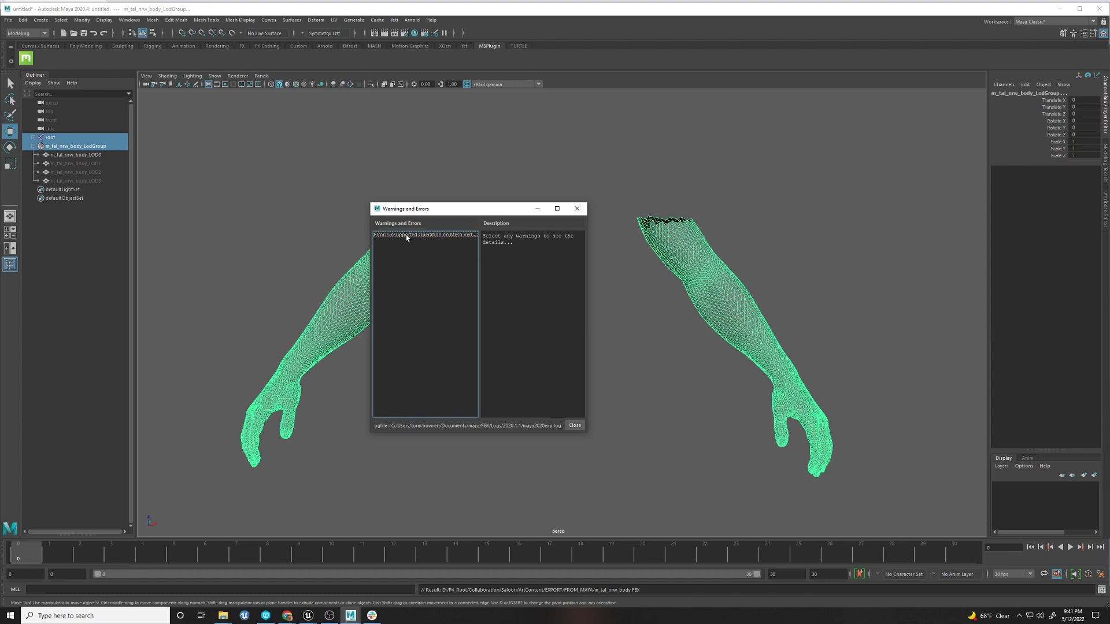
# Step: Examine the FBX export's warnings and errors in an enlarged window, and close the report
pyautogui.moveTo(598, 288); pyautogui.dragTo(778, 288)
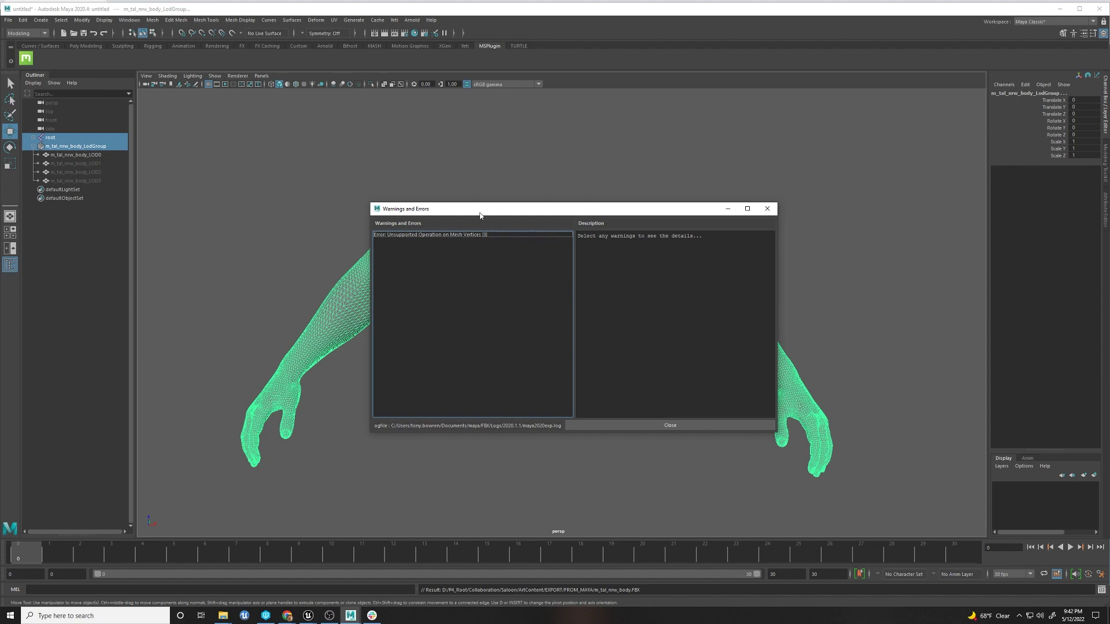
pyautogui.moveTo(480, 215); pyautogui.dragTo(391, 218)
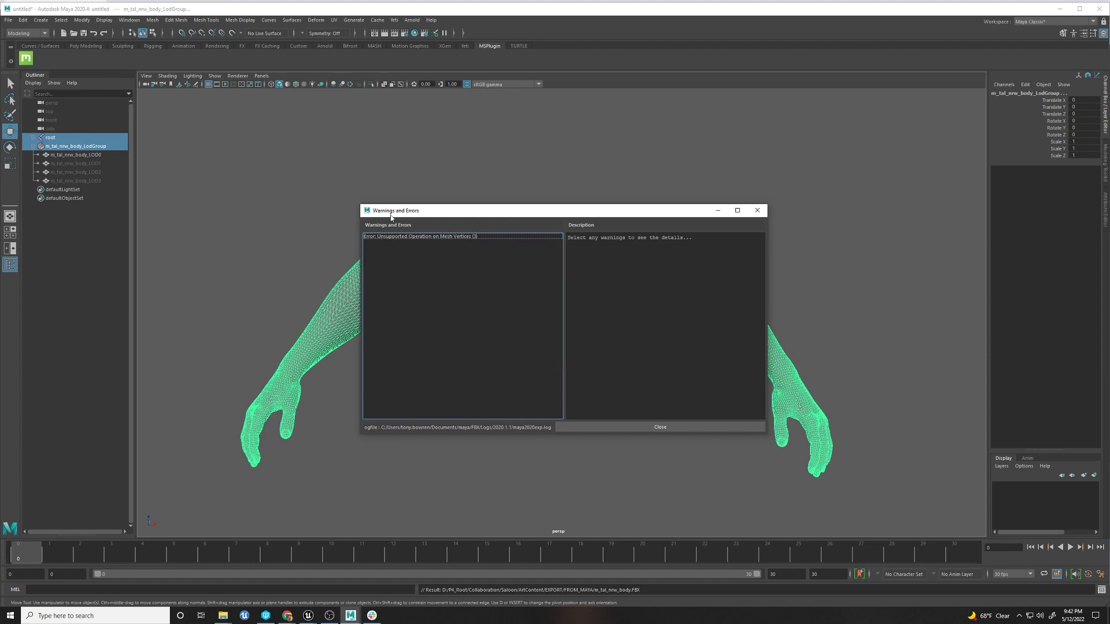
pyautogui.click(616, 428)
# Step: Delete the non-deformer history of the m_tal_nrw_body_LOD0 mesh
pyautogui.click(70, 155)
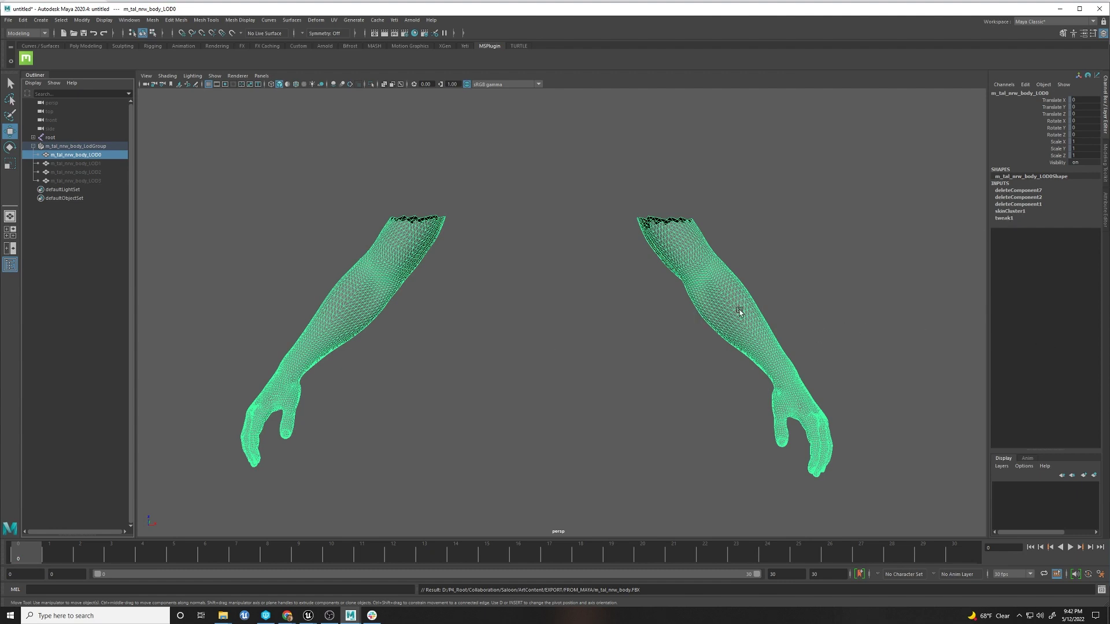
pyautogui.click(22, 20)
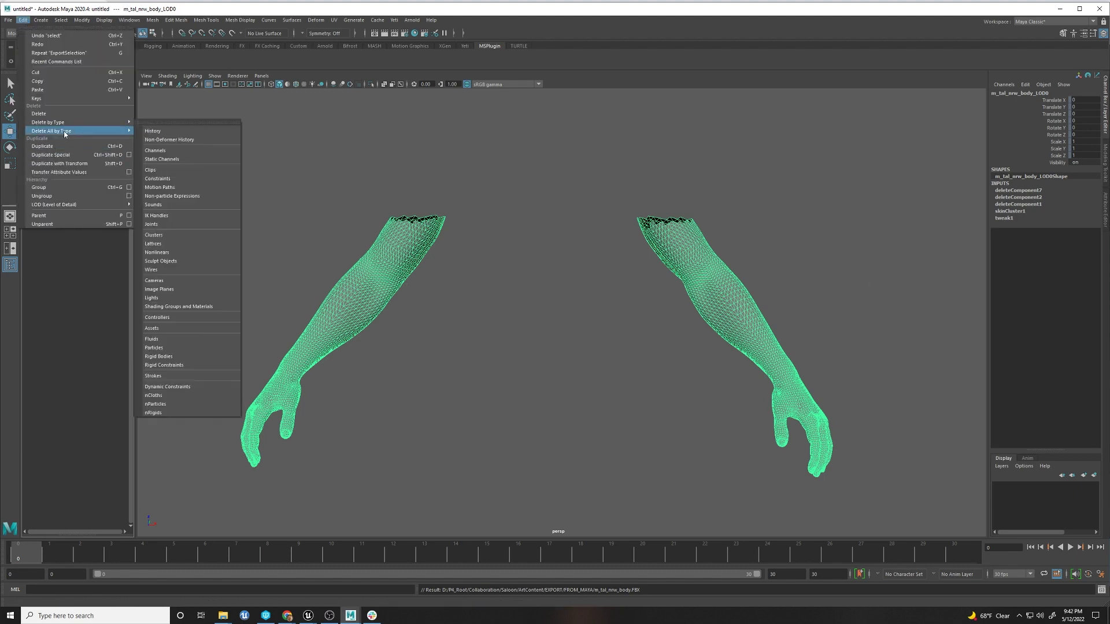
pyautogui.moveTo(63, 126)
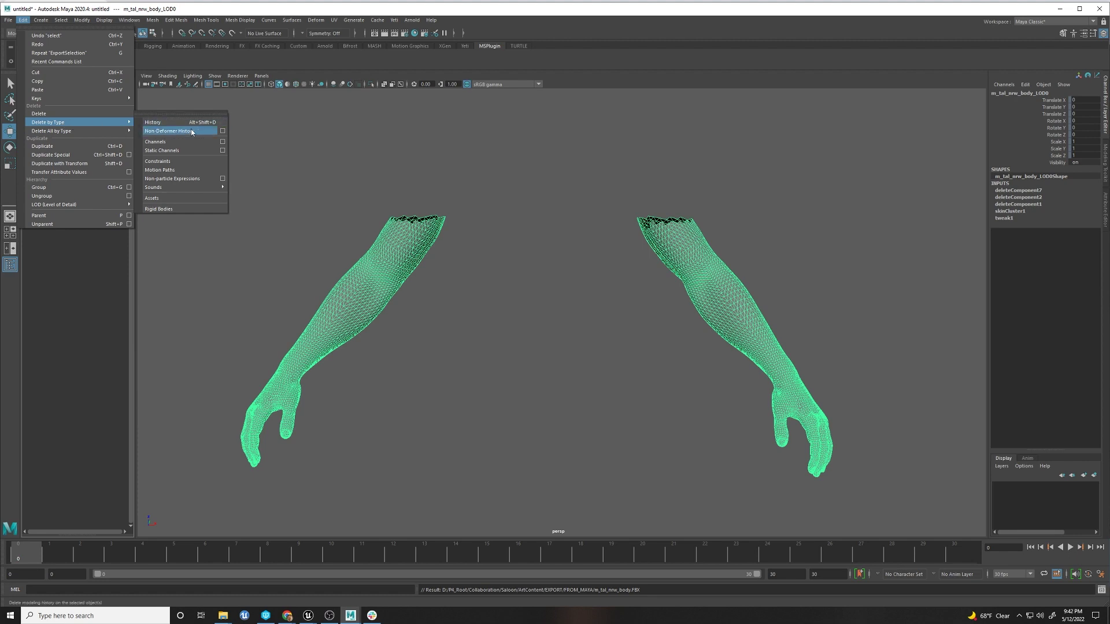
pyautogui.click(168, 131)
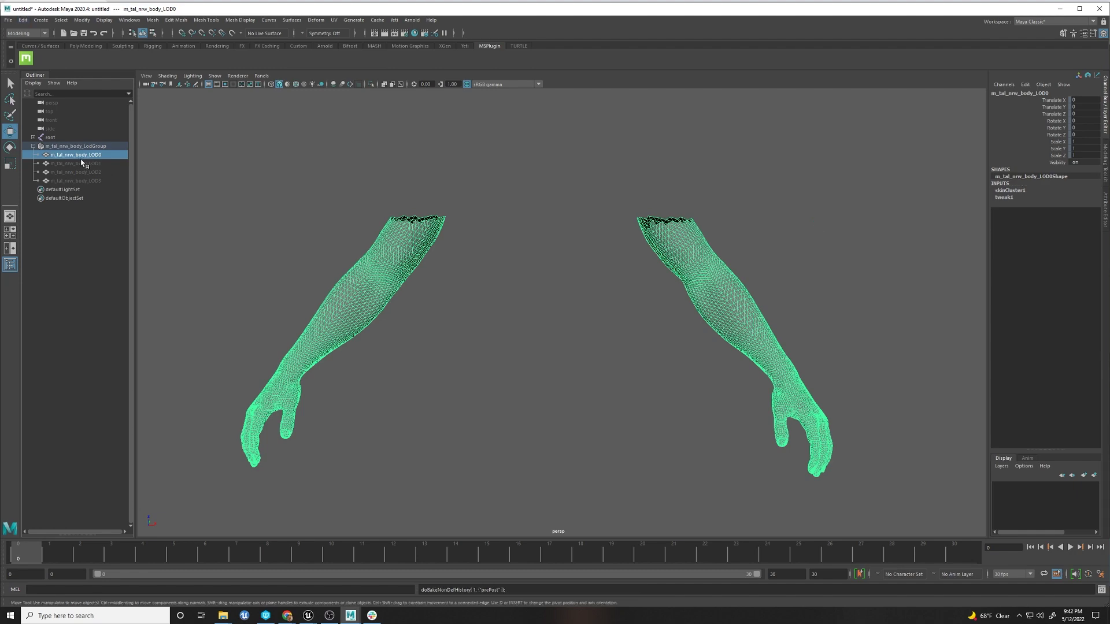
# Step: Delete the non-deformer history of the m_tal_nrw_body_LOD1 mesh
pyautogui.click(514, 306)
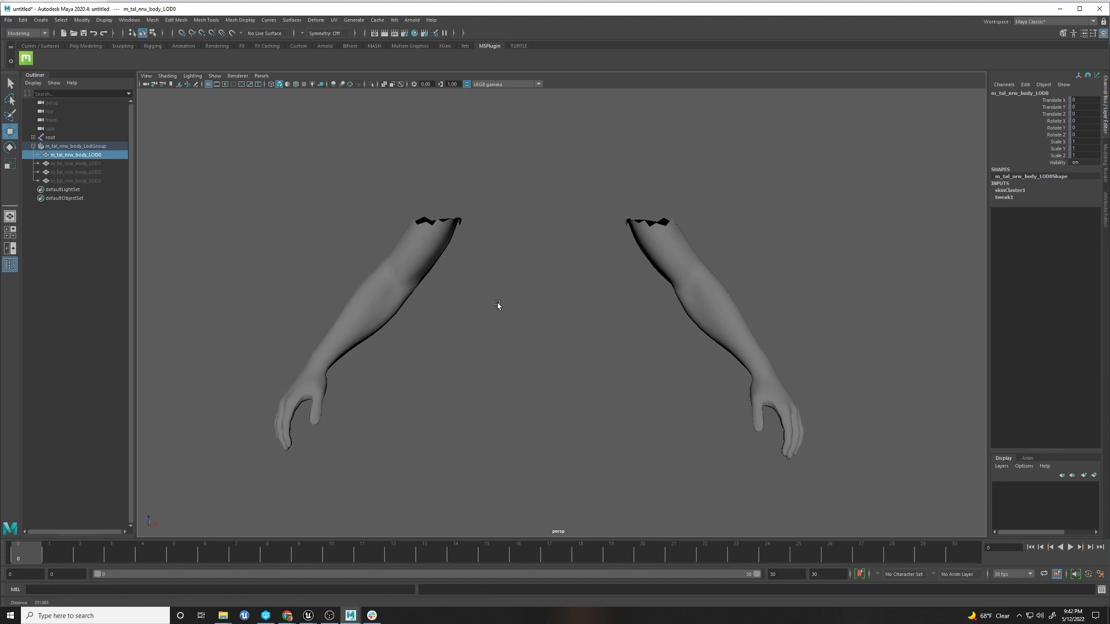
pyautogui.click(679, 262)
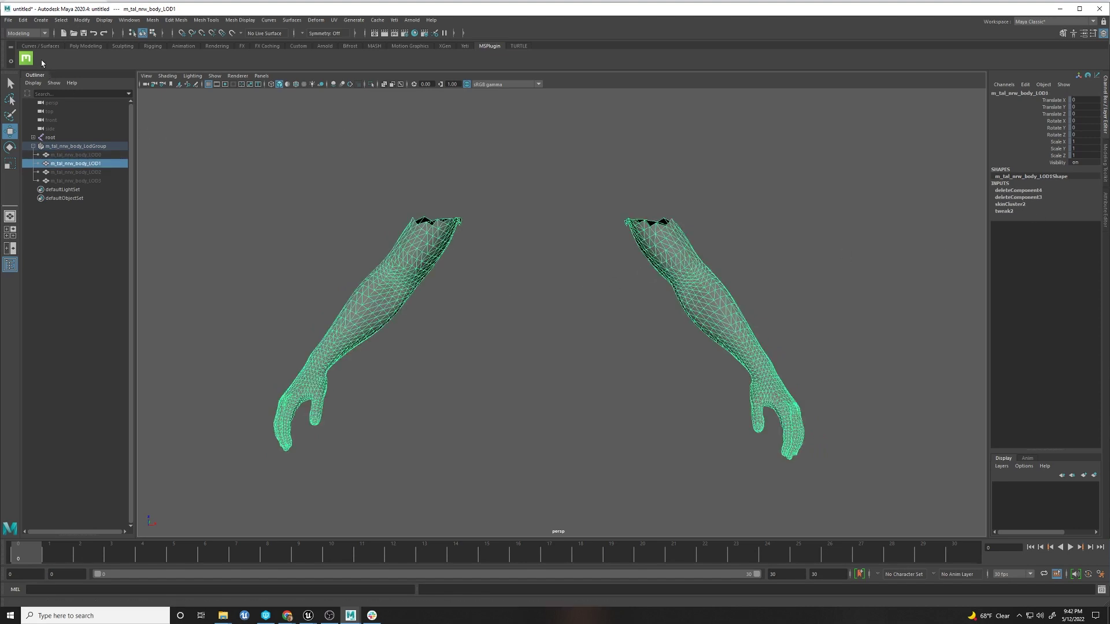
pyautogui.click(23, 20)
pyautogui.moveTo(70, 122)
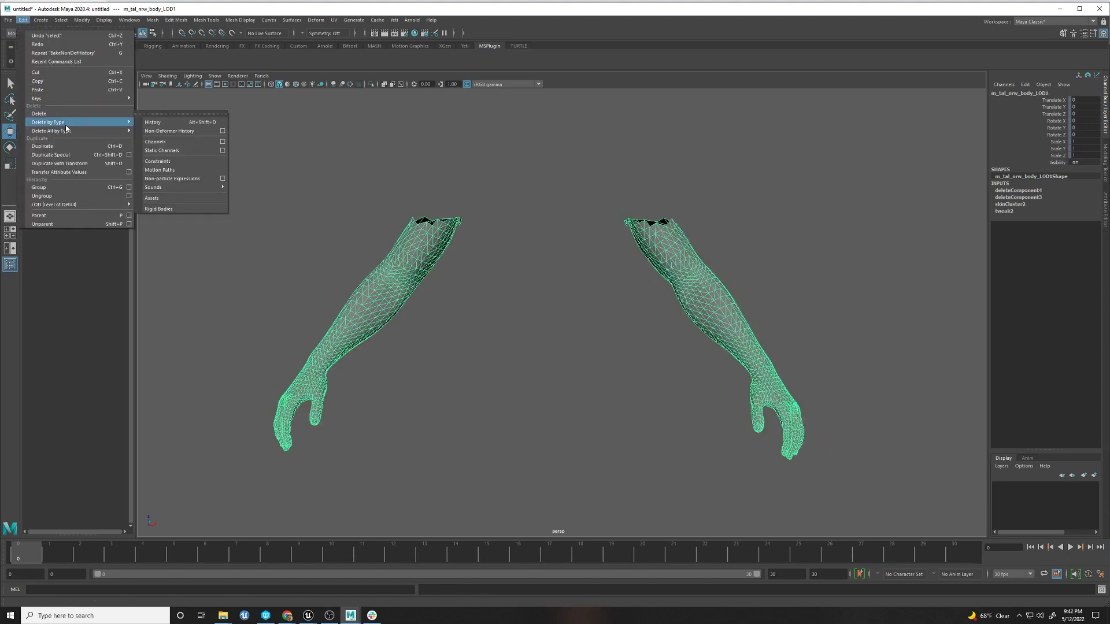
pyautogui.click(173, 131)
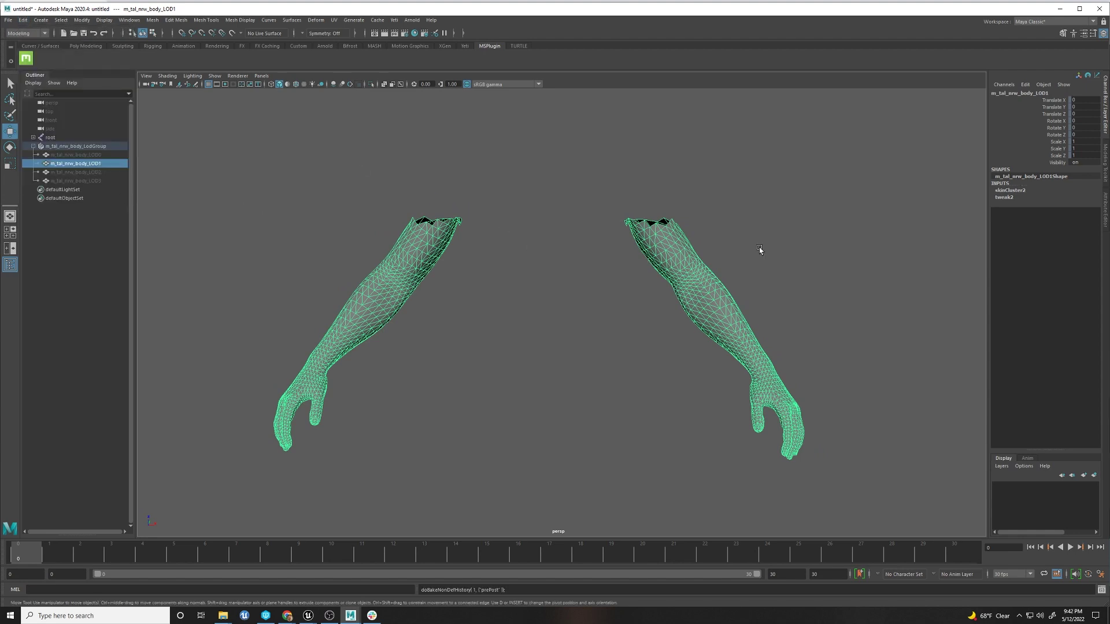
# Step: Delete the non-deformer history of the m_tal_nrw_body_LOD2 mesh
pyautogui.keyDown('alt'); pyautogui.moveTo(545, 265); pyautogui.dragTo(471, 263, button='right'); pyautogui.keyUp('alt')
pyautogui.click(486, 266)
pyautogui.click(447, 267)
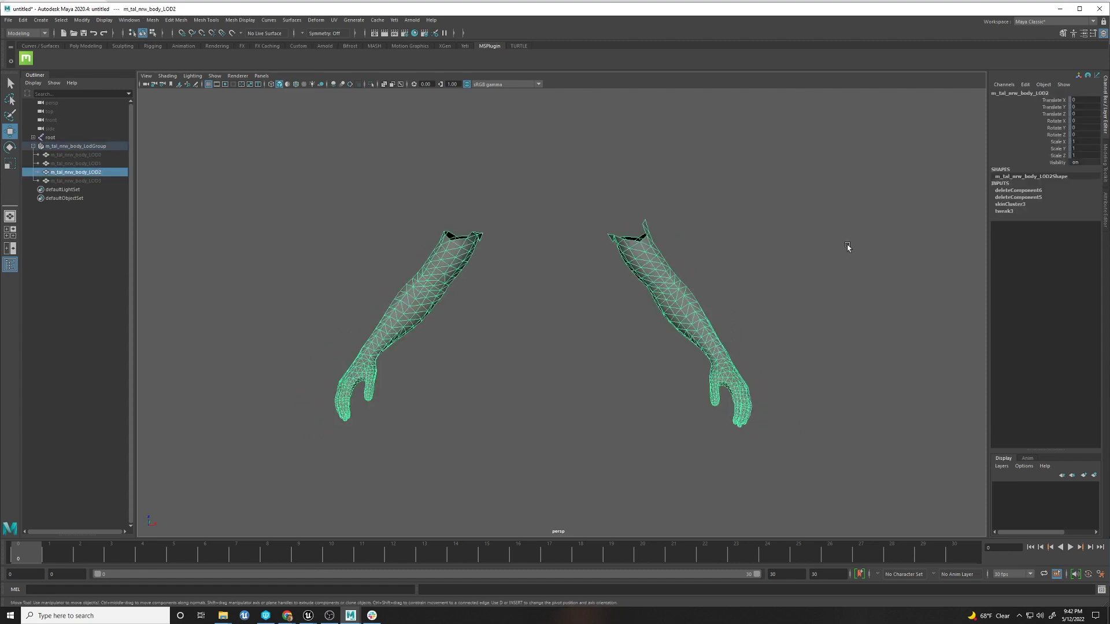
pyautogui.click(23, 20)
pyautogui.moveTo(74, 123)
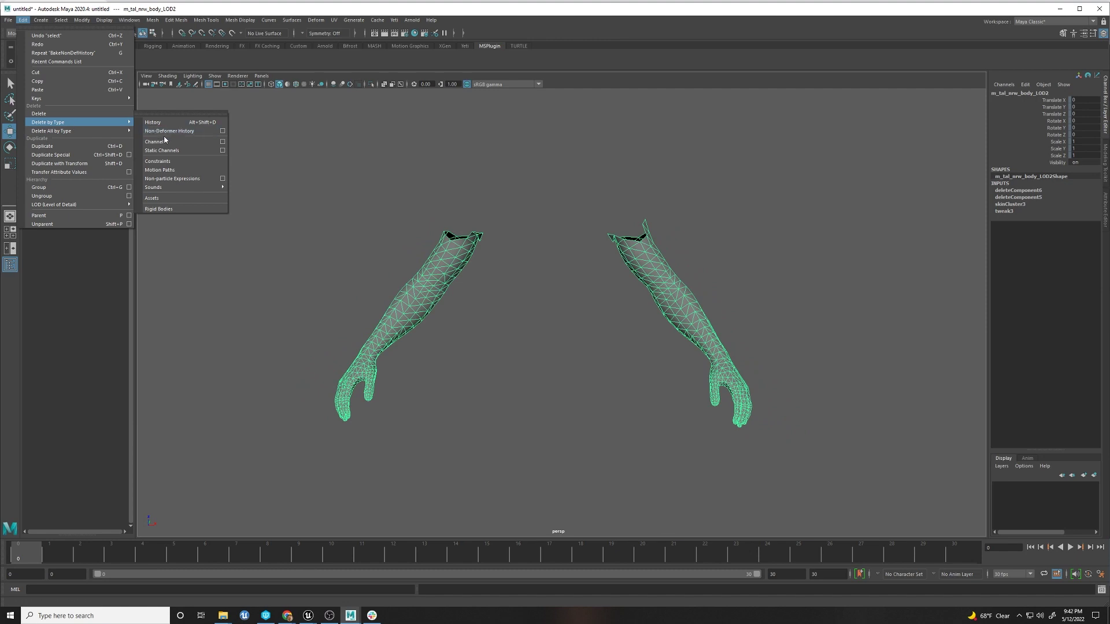
pyautogui.click(169, 139)
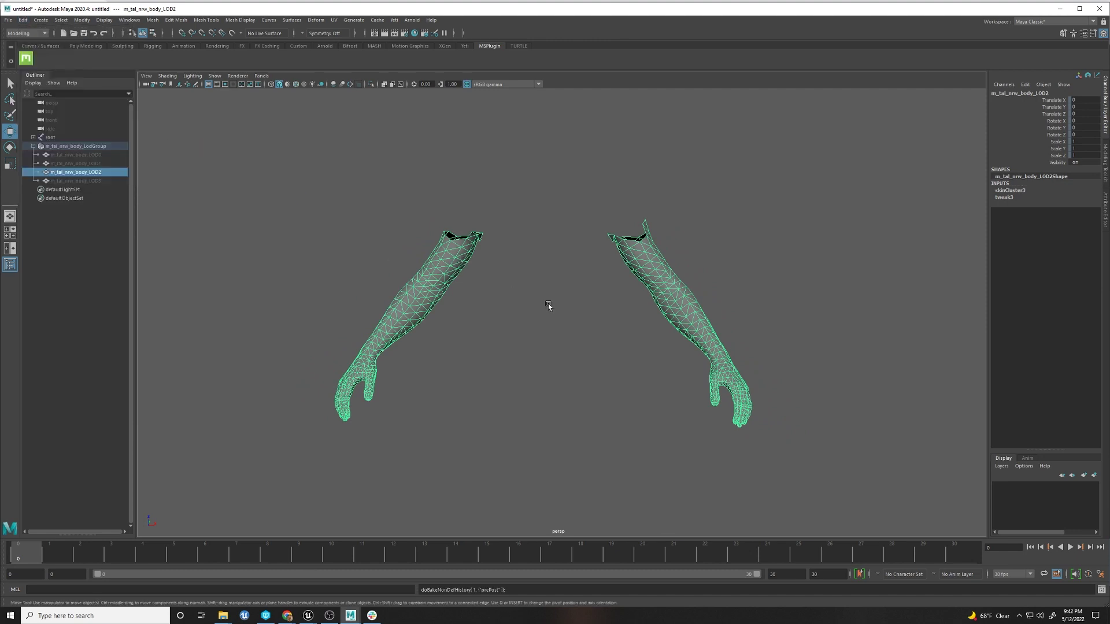
# Step: Export the root joint and m_tal_nrw_body_LodGroup together as FBX, overwriting m_tal_nrw_body.FBX in the FROM_MAYA folder
pyautogui.keyDown('alt'); pyautogui.moveTo(549, 306); pyautogui.dragTo(413, 300, button='right'); pyautogui.keyUp('alt')
pyautogui.keyDown('alt'); pyautogui.moveTo(664, 233); pyautogui.dragTo(919, 255, button='right'); pyautogui.keyUp('alt')
pyautogui.click(64, 146)
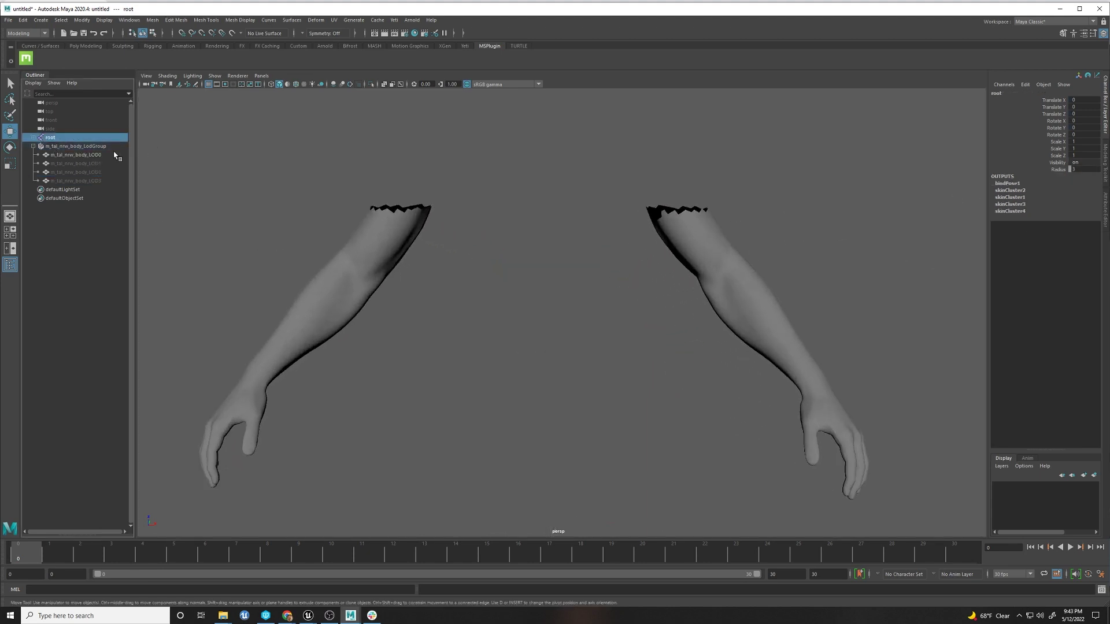
pyautogui.click(8, 20)
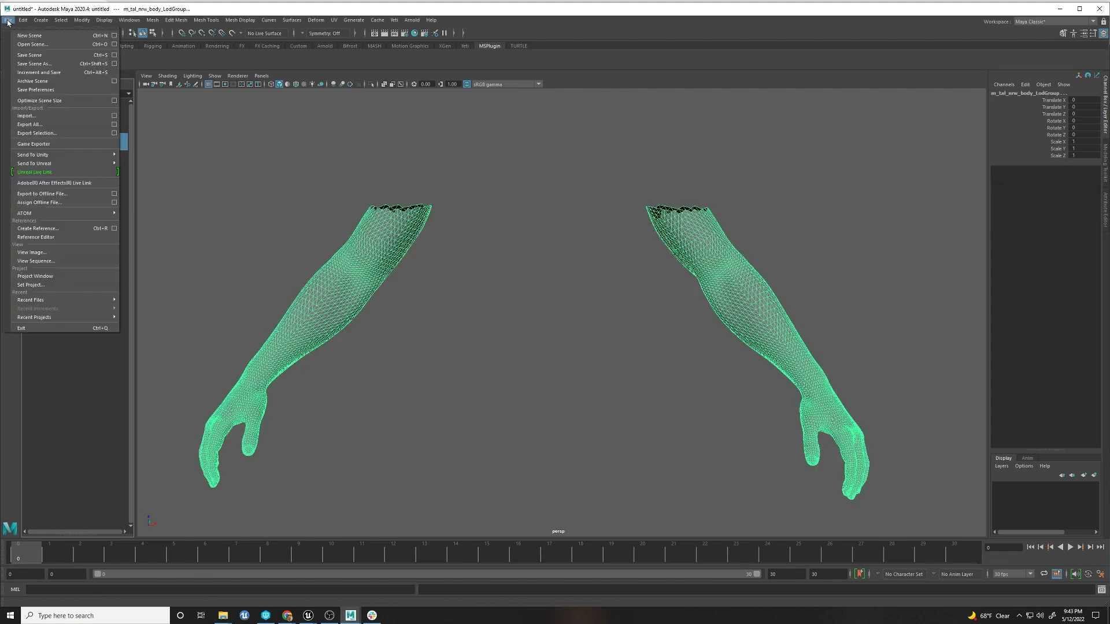
pyautogui.click(35, 133)
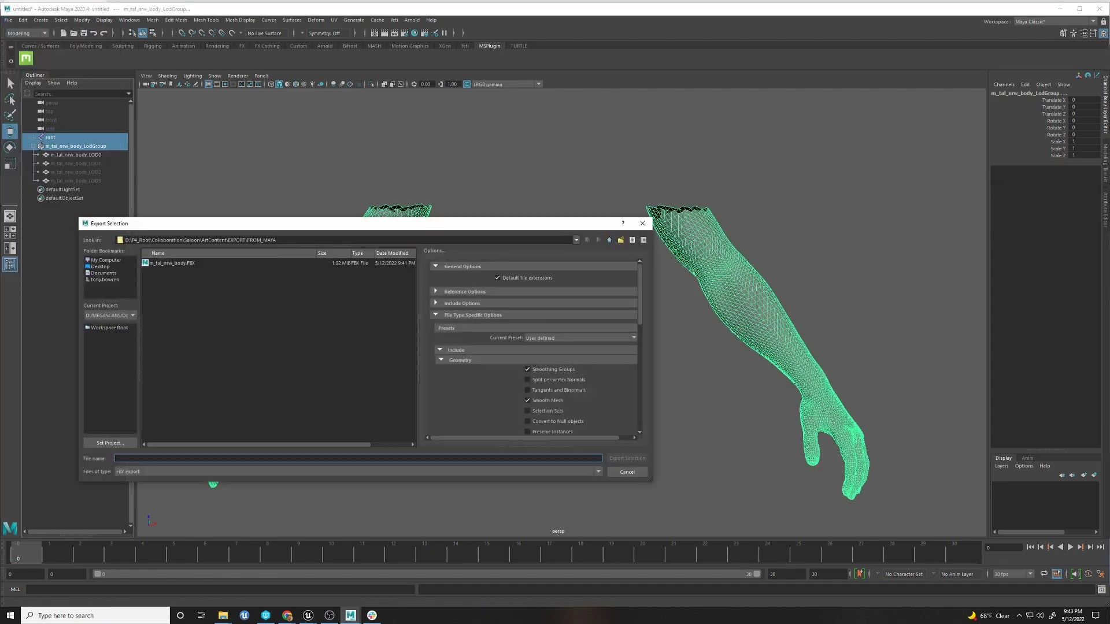
pyautogui.click(169, 265)
pyautogui.click(622, 459)
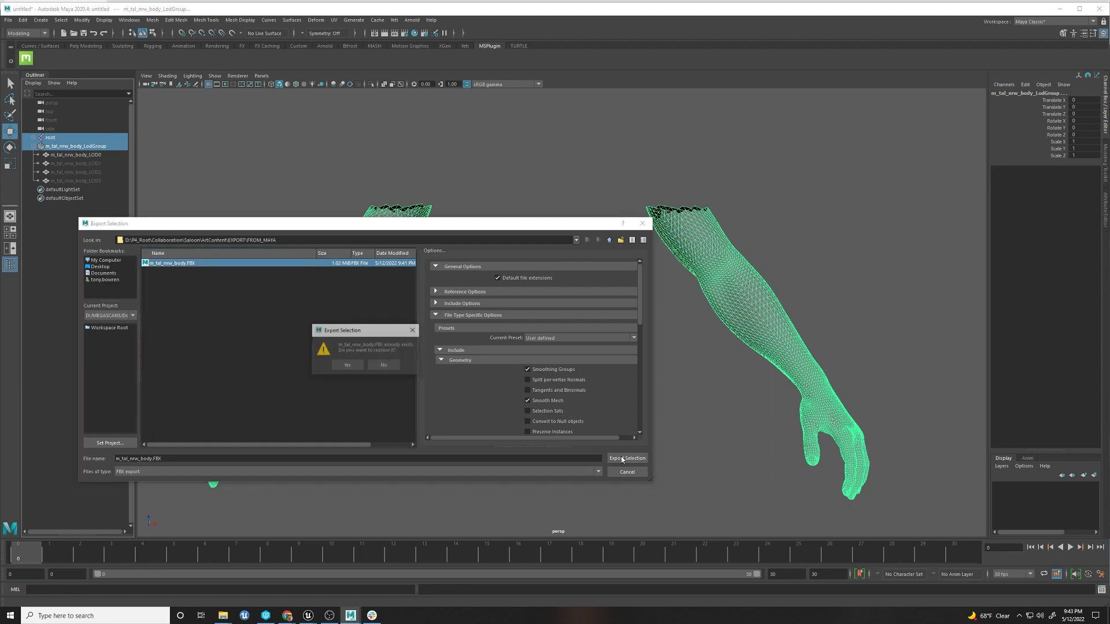
pyautogui.click(346, 365)
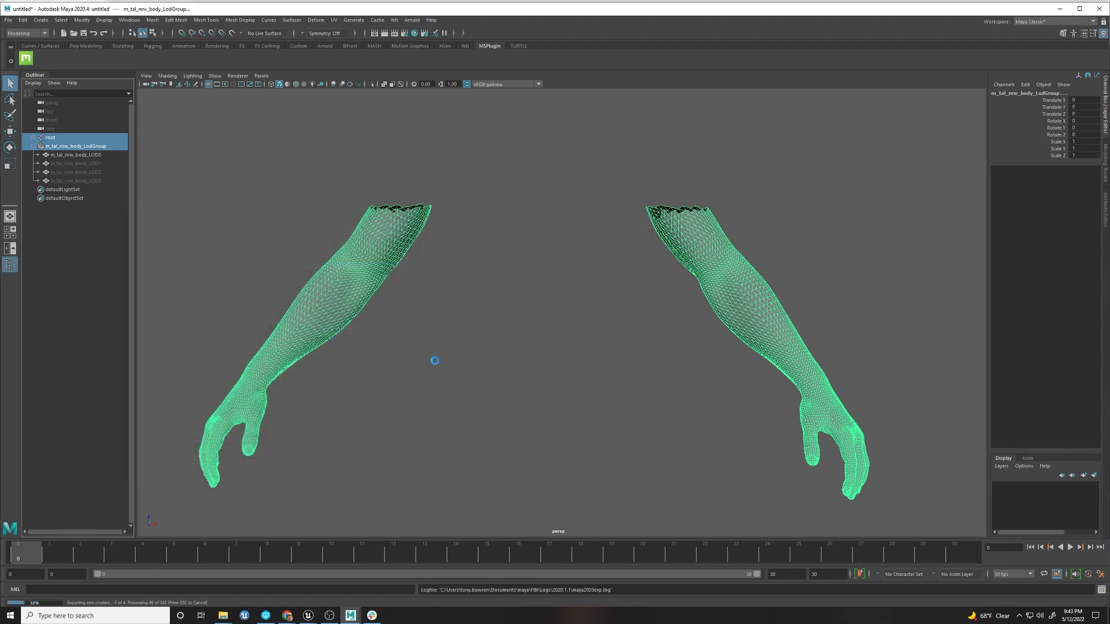
pyautogui.press('w')
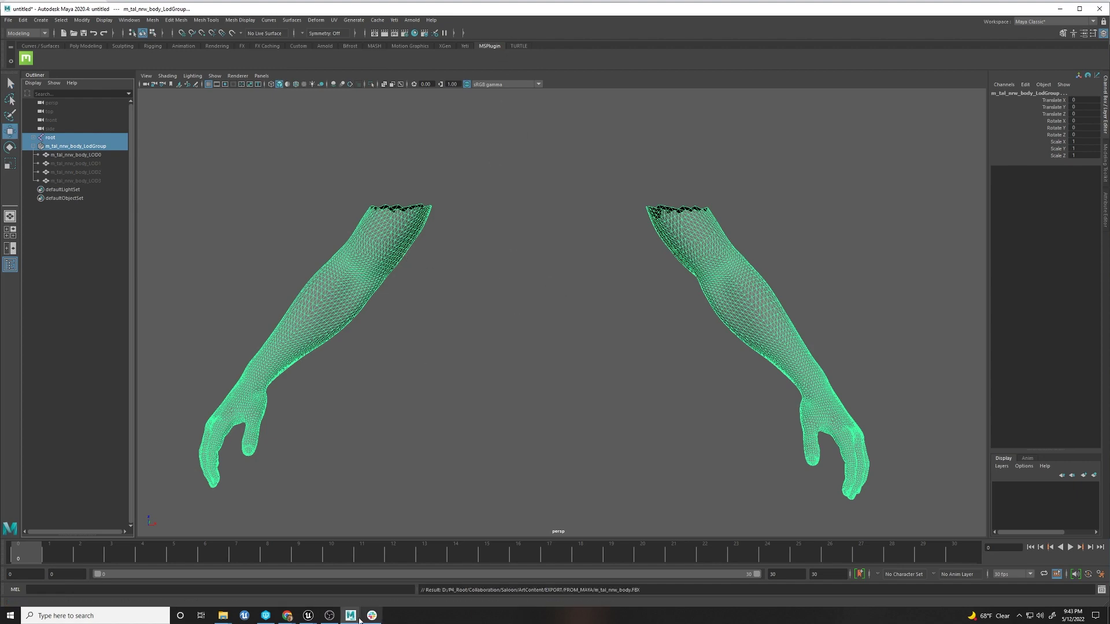
# Step: Switch to Unreal Editor, open the m_tal_nrw_body skeletal mesh and move its editor window fully into view
pyautogui.moveTo(313, 617)
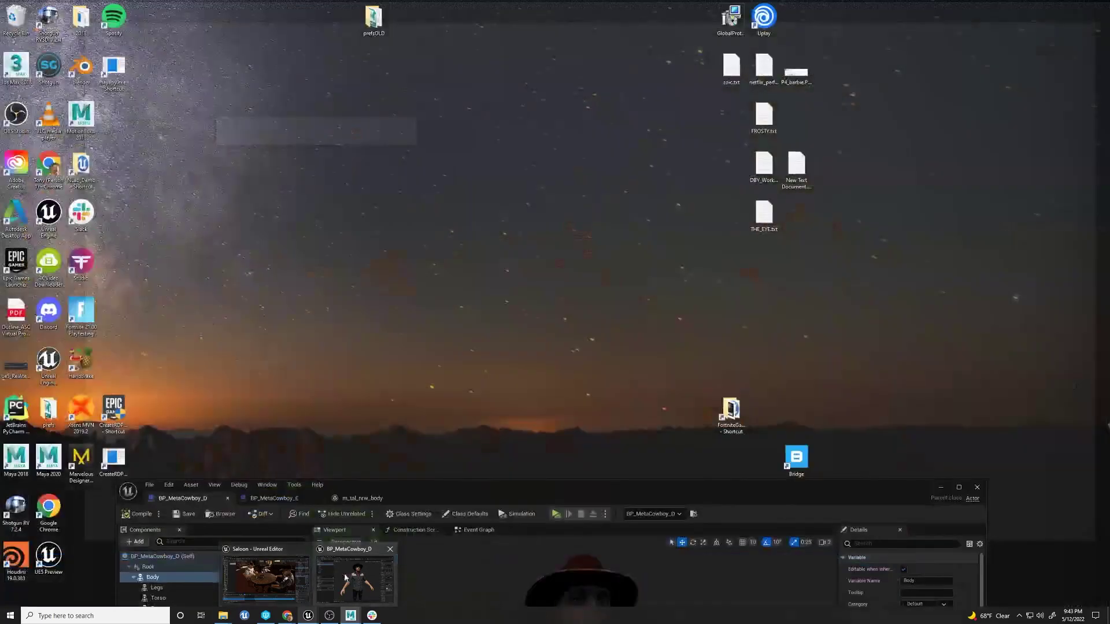
pyautogui.click(344, 574)
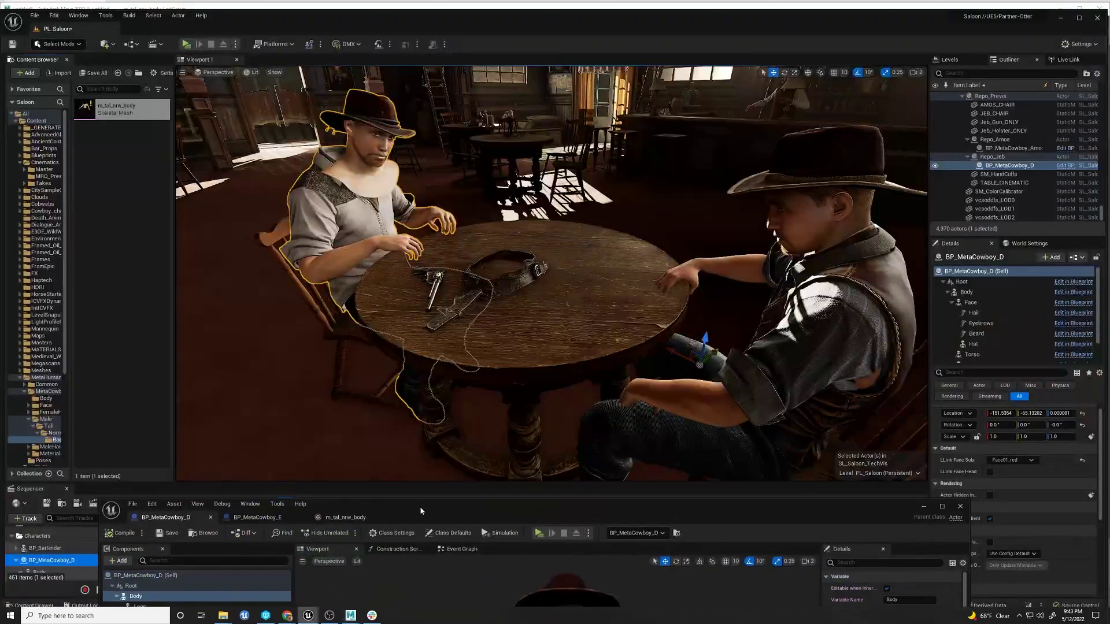
pyautogui.moveTo(103, 114)
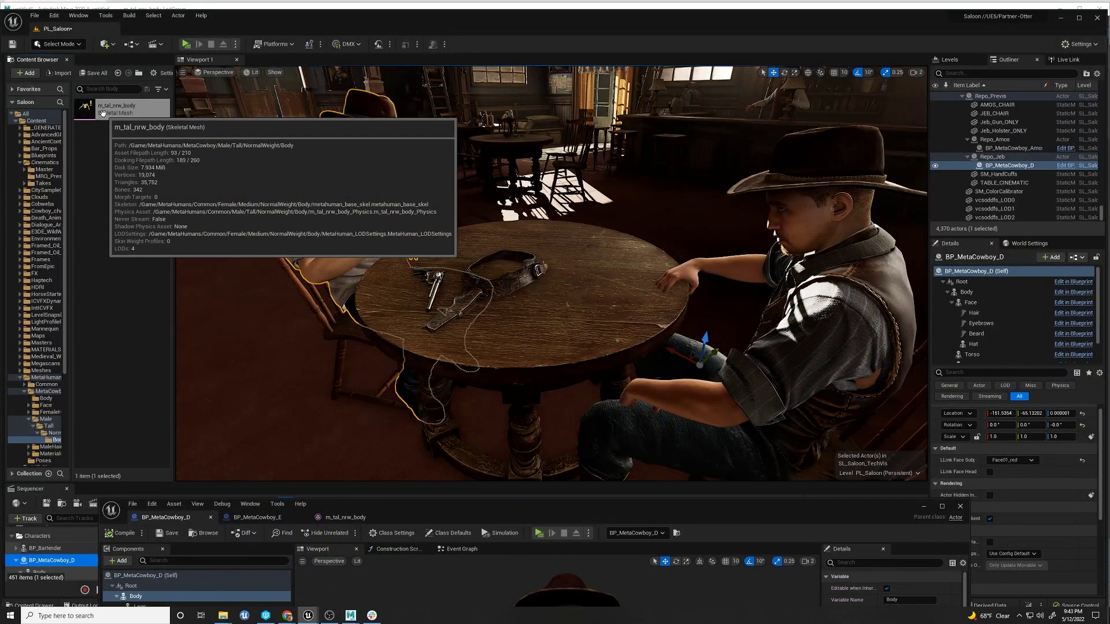
pyautogui.doubleClick(102, 113)
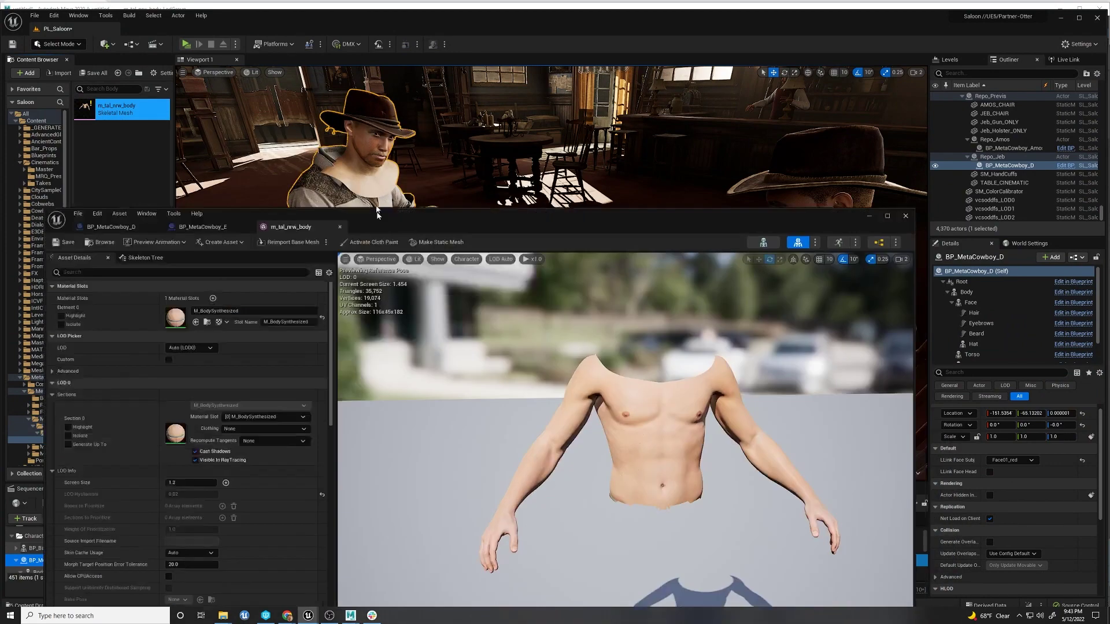
pyautogui.moveTo(377, 213); pyautogui.dragTo(365, 82)
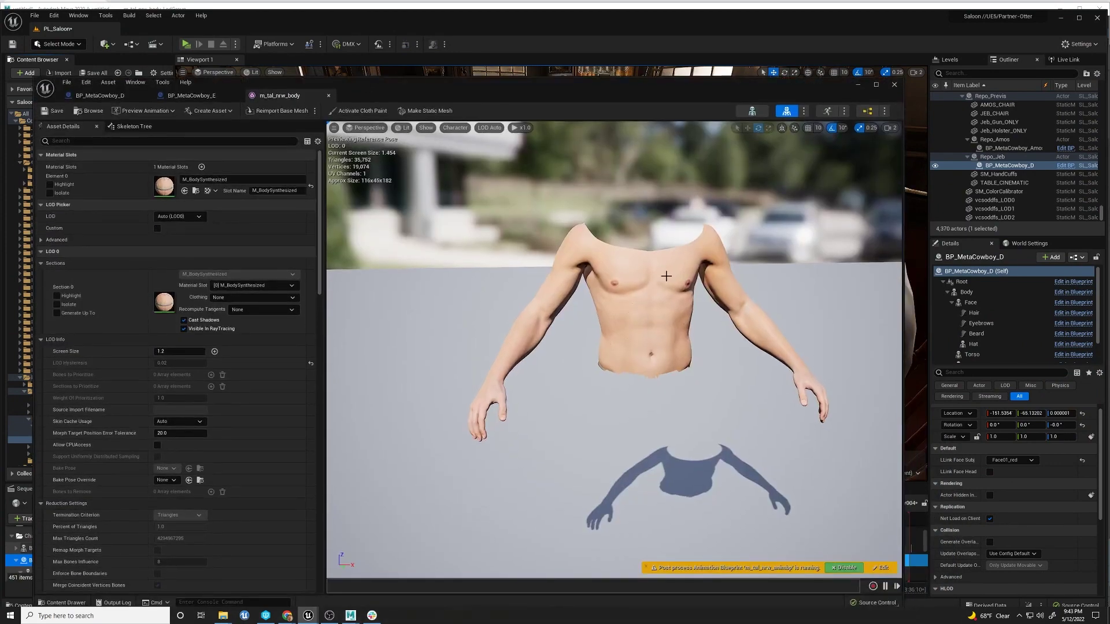
pyautogui.moveTo(546, 93); pyautogui.dragTo(575, 74)
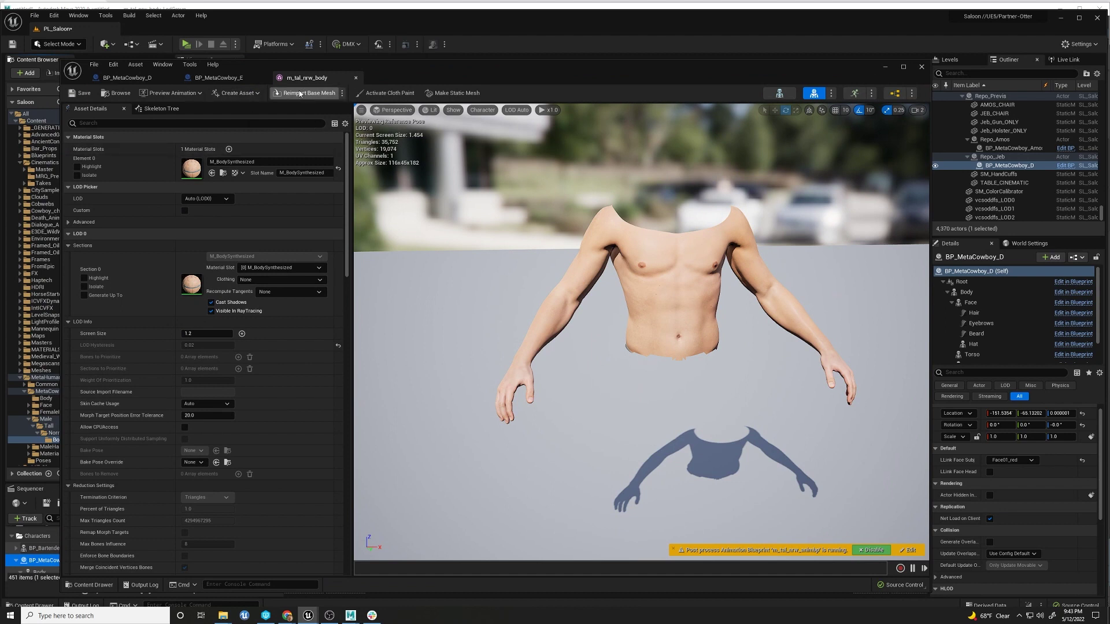
# Step: Reimport the base mesh with the new file m_tal_nrw_body.FBX from ArtContent/EXPORT/FROM_MAYA, accepting the M_BodySynthesized match and dismissing the asset checkout
pyautogui.click(342, 93)
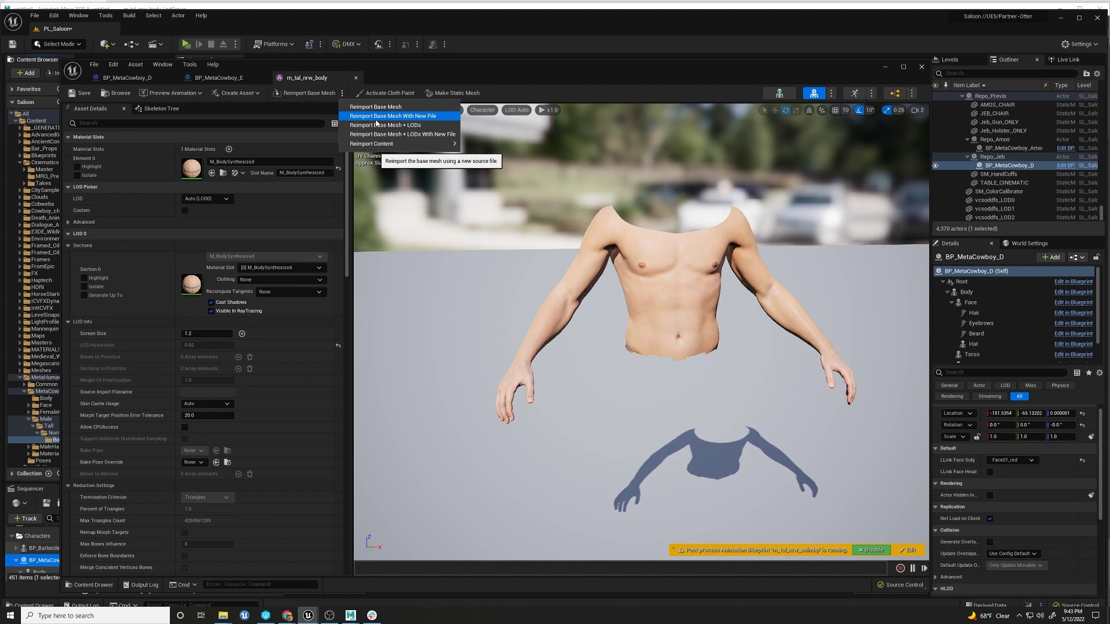
pyautogui.click(391, 117)
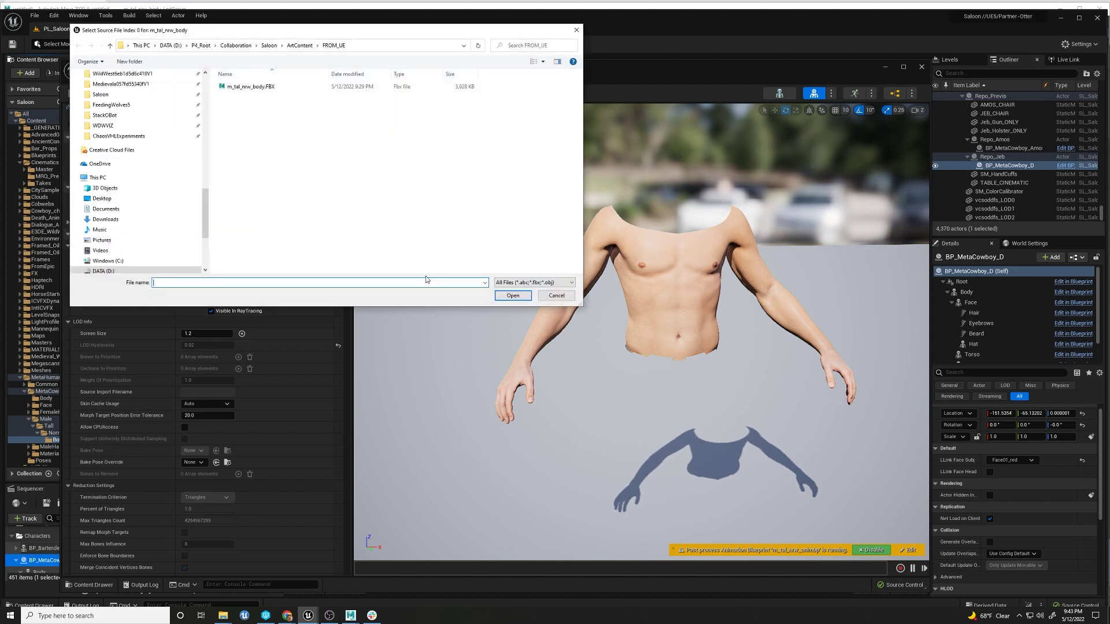
pyautogui.click(298, 45)
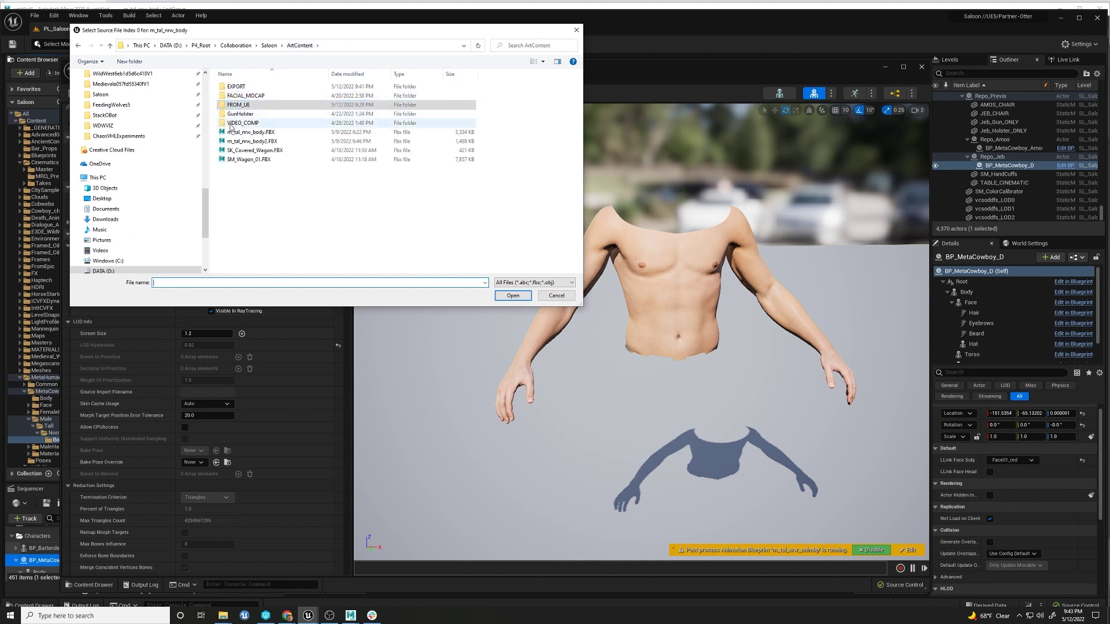
pyautogui.doubleClick(236, 86)
pyautogui.doubleClick(237, 86)
pyautogui.click(324, 87)
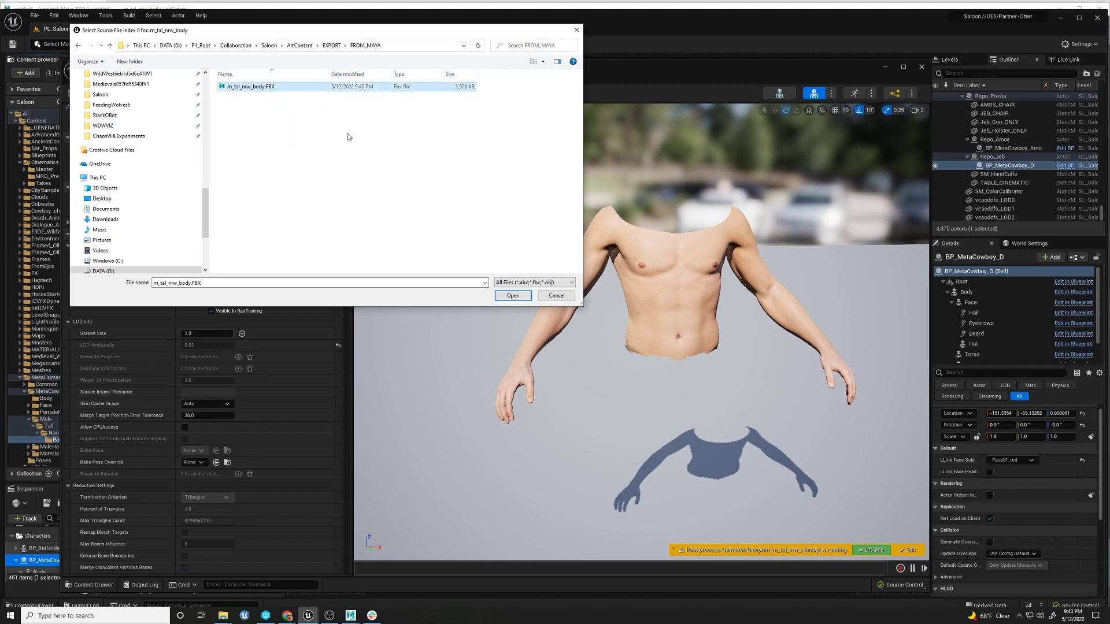
pyautogui.click(512, 295)
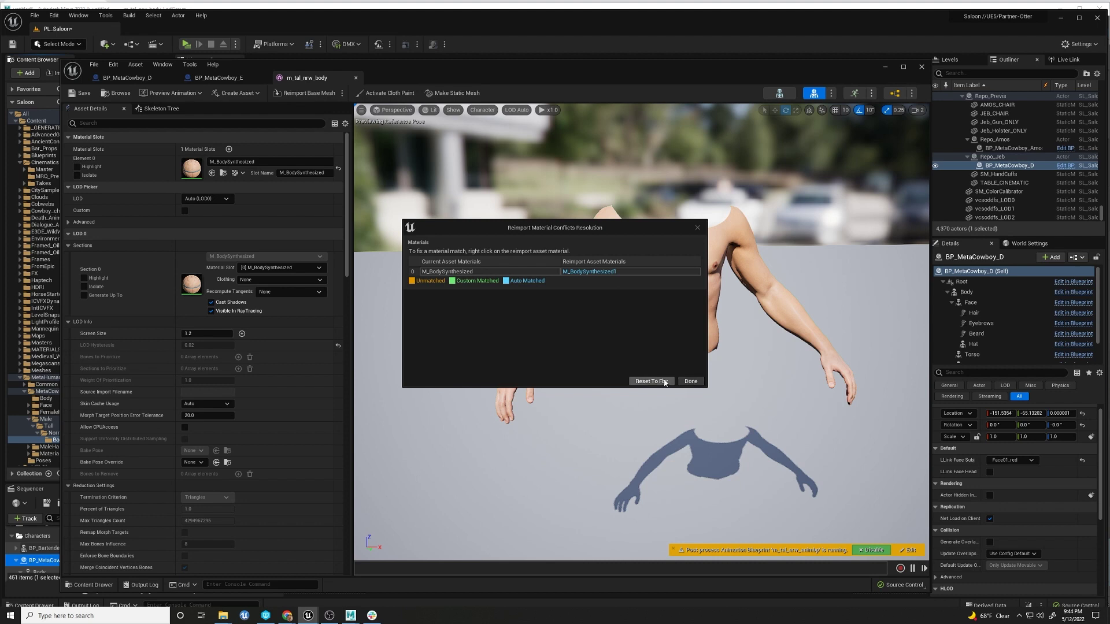
pyautogui.click(691, 382)
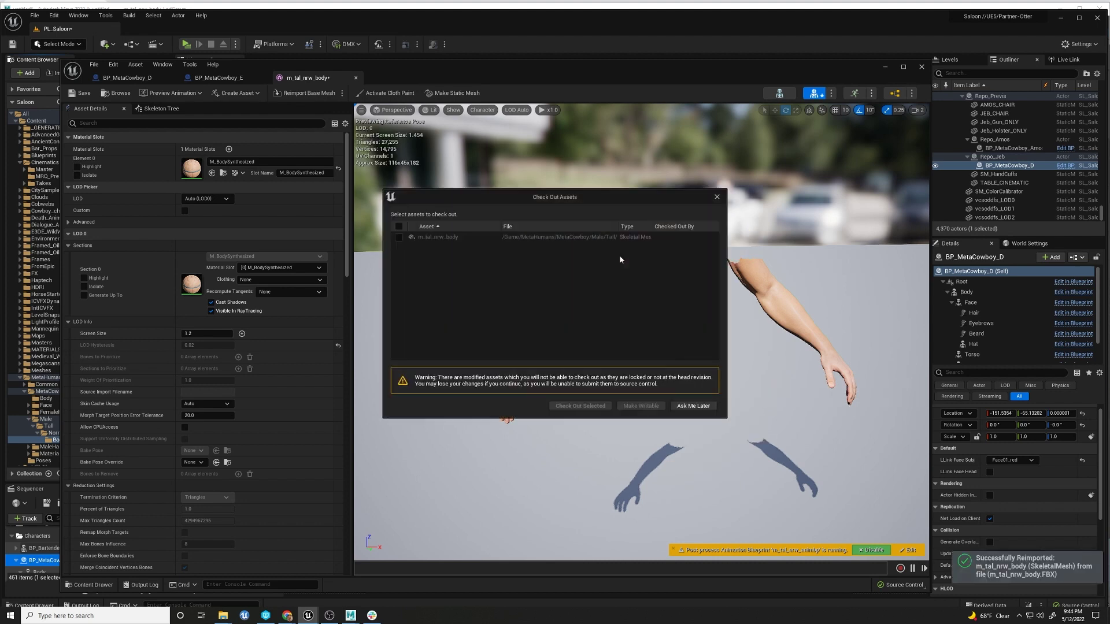
pyautogui.moveTo(634, 199); pyautogui.dragTo(0, 199)
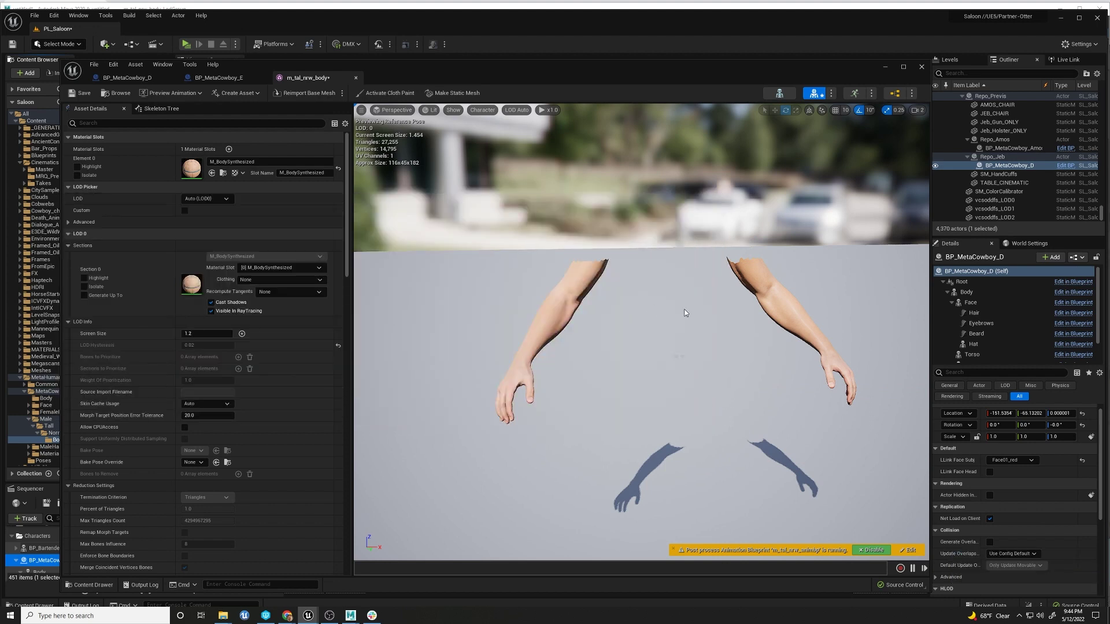
# Step: Preview LOD 0 and LOD 1 of the reimported body mesh to check which geometry each one shows
pyautogui.click(513, 111)
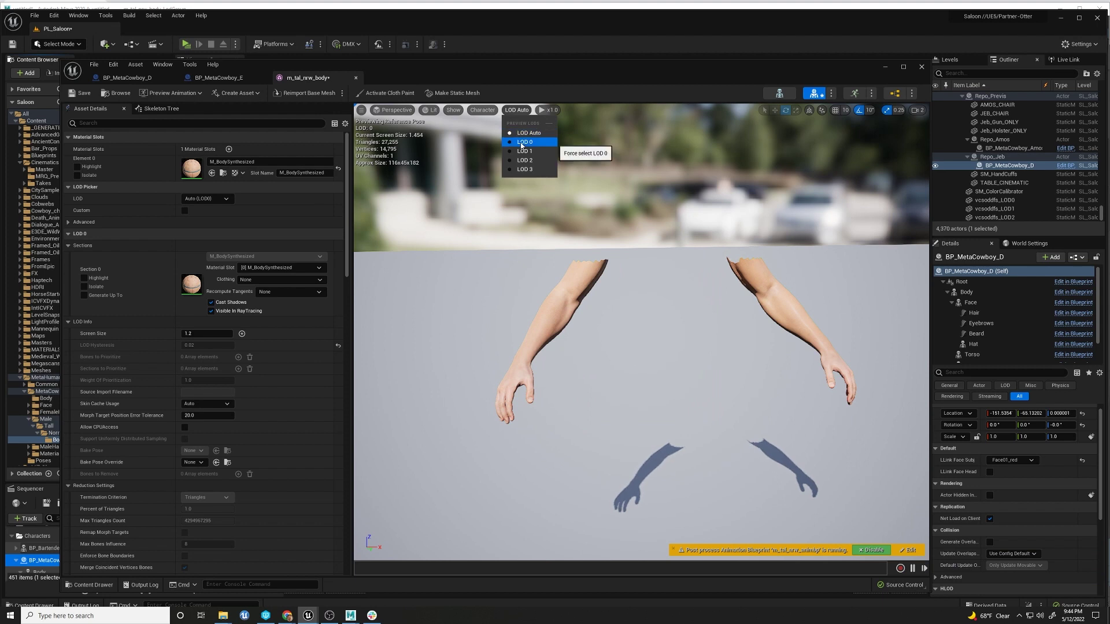
pyautogui.click(522, 144)
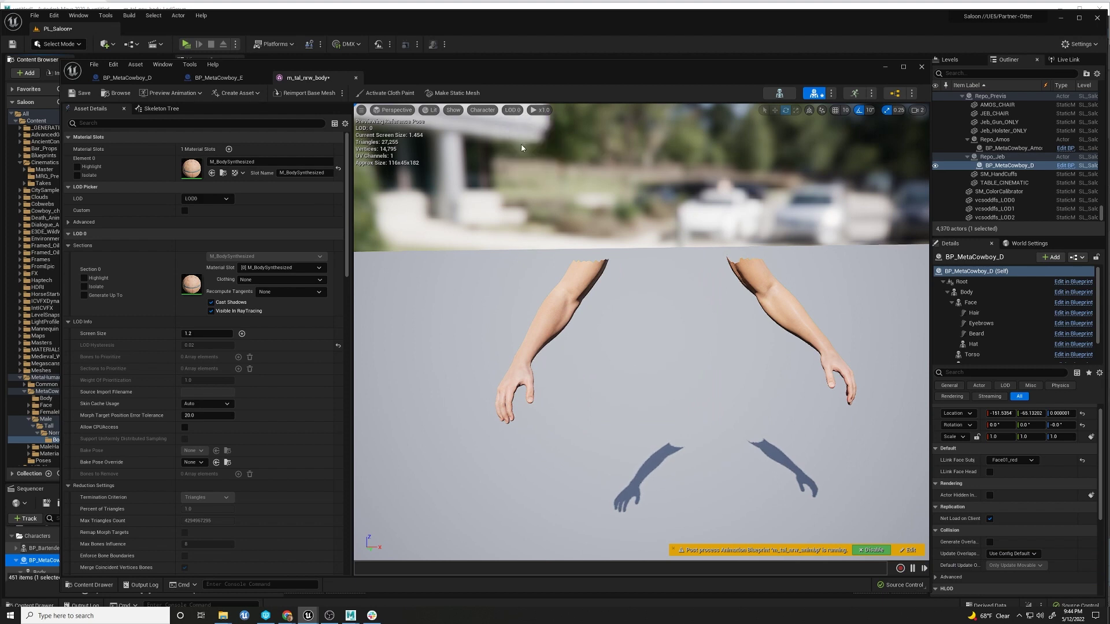
pyautogui.click(482, 110)
pyautogui.moveTo(492, 154)
pyautogui.click(513, 110)
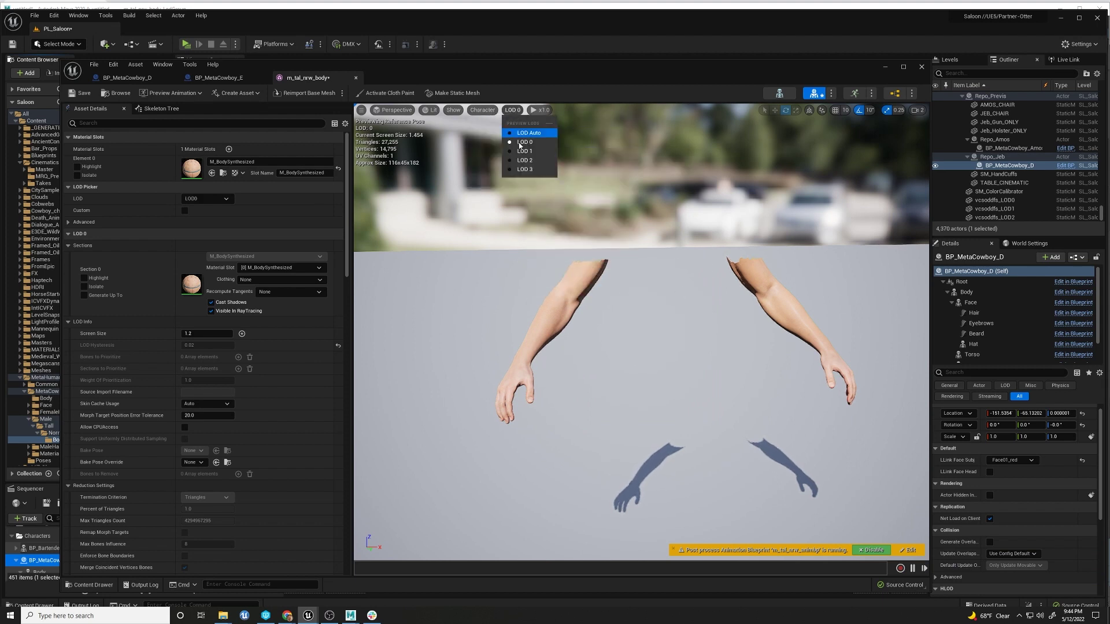
pyautogui.click(522, 155)
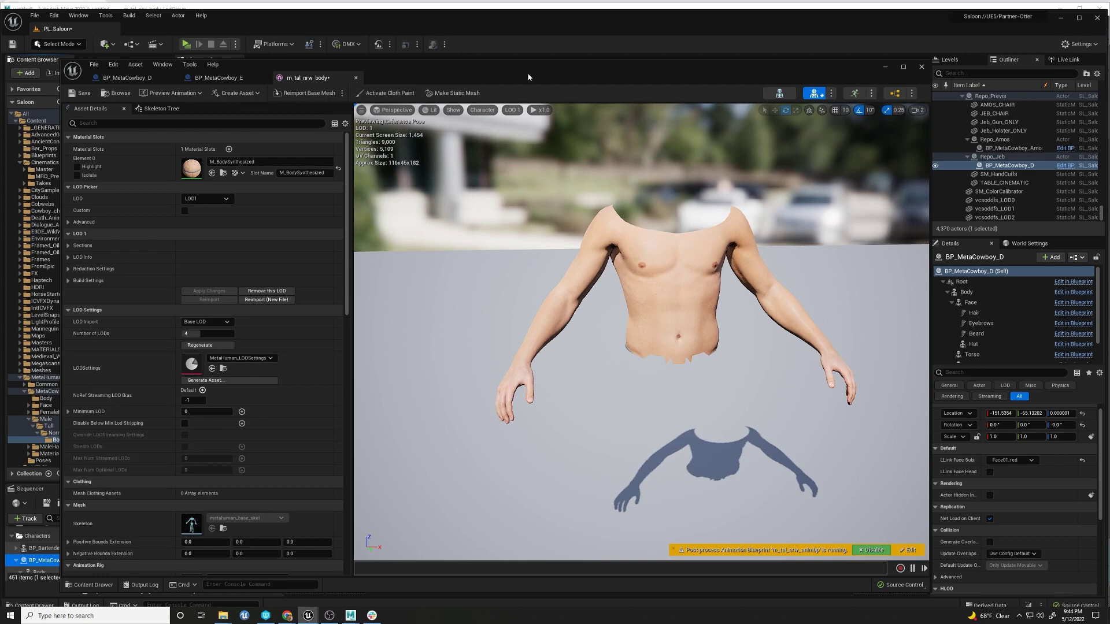
pyautogui.moveTo(528, 72); pyautogui.dragTo(535, 69)
# Step: Preview LOD 0, LOD 1 and LOD 2 of the body mesh in turn to compare their geometry
pyautogui.moveTo(620, 329)
pyautogui.keyDown('alt'); pyautogui.mouseDown()
pyautogui.moveTo(702, 341)
pyautogui.moveTo(622, 336)
pyautogui.mouseUp(); pyautogui.keyUp('alt')
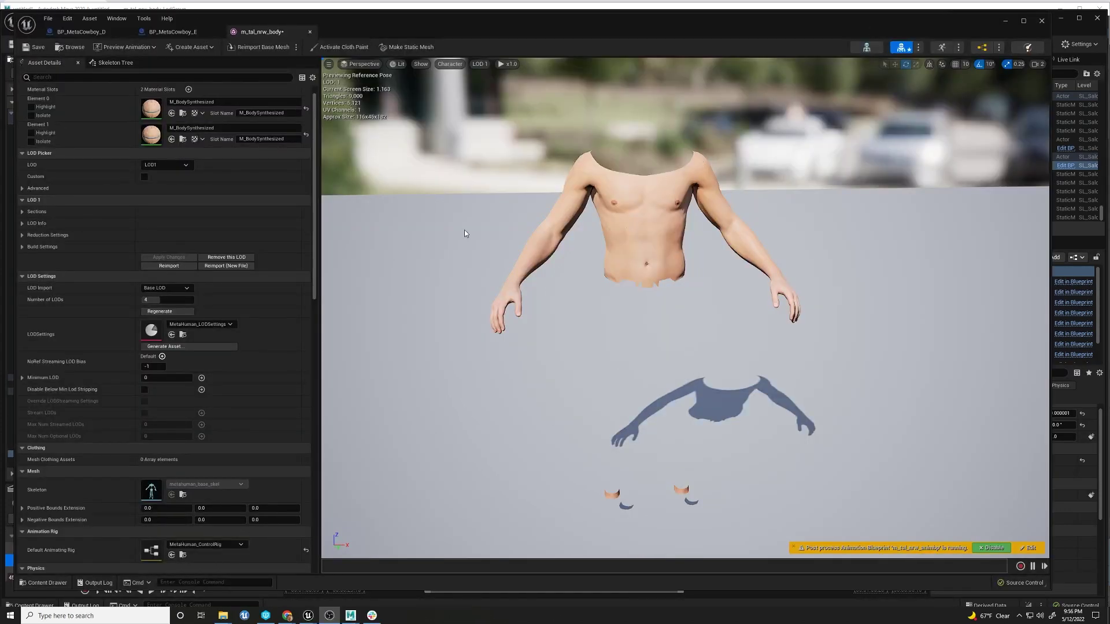
pyautogui.keyDown('alt'); pyautogui.moveTo(408, 135); pyautogui.dragTo(446, 135); pyautogui.keyUp('alt')
pyautogui.click(479, 64)
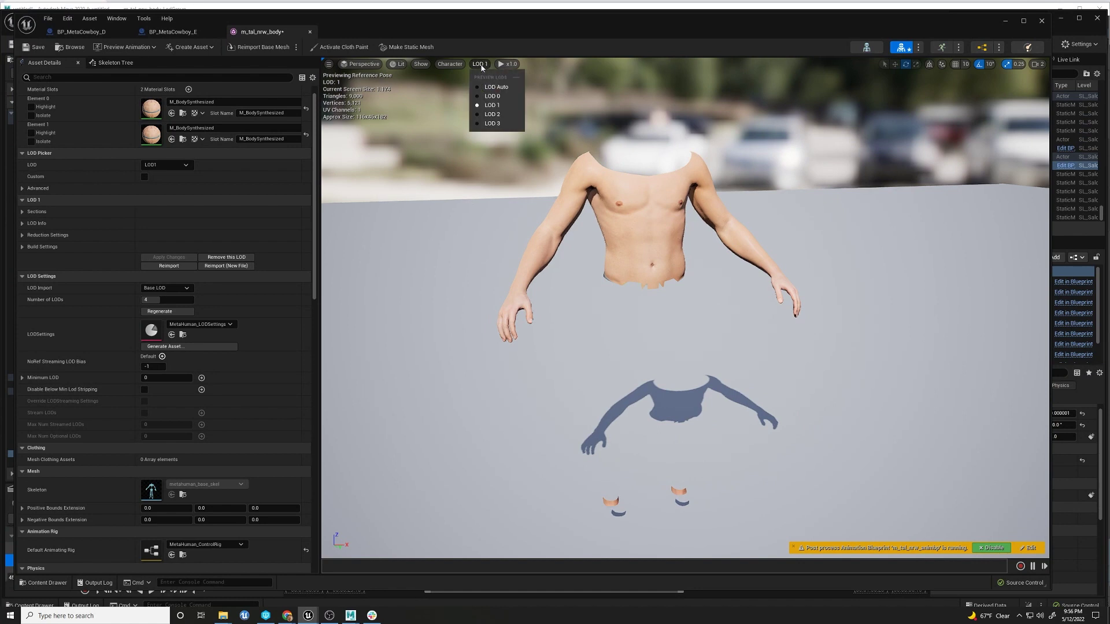
pyautogui.click(489, 101)
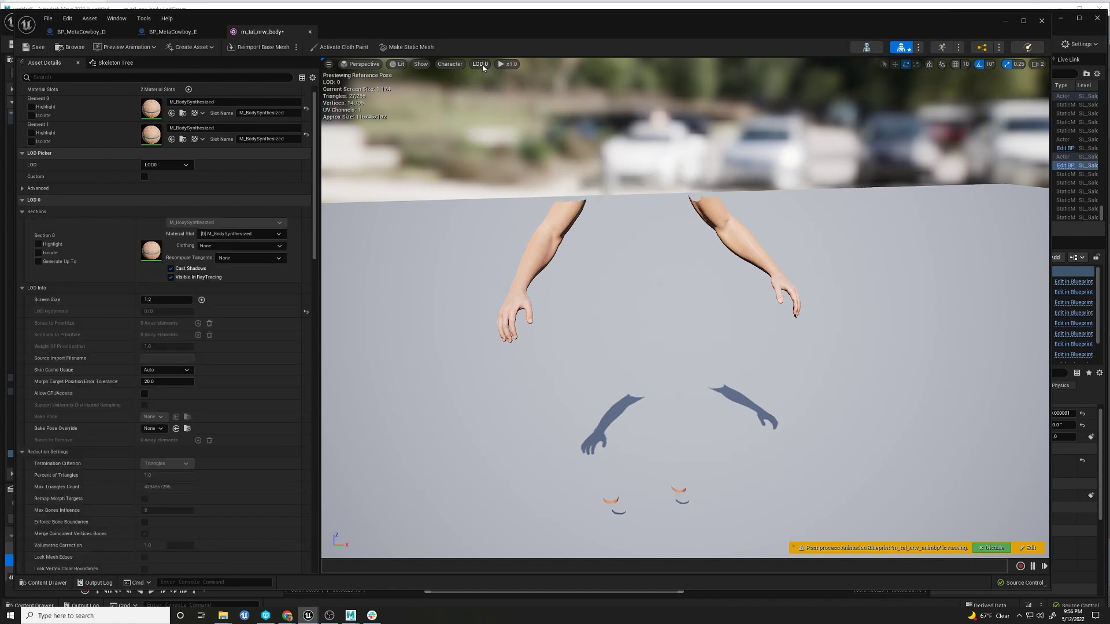
pyautogui.click(481, 65)
pyautogui.click(492, 105)
pyautogui.click(481, 64)
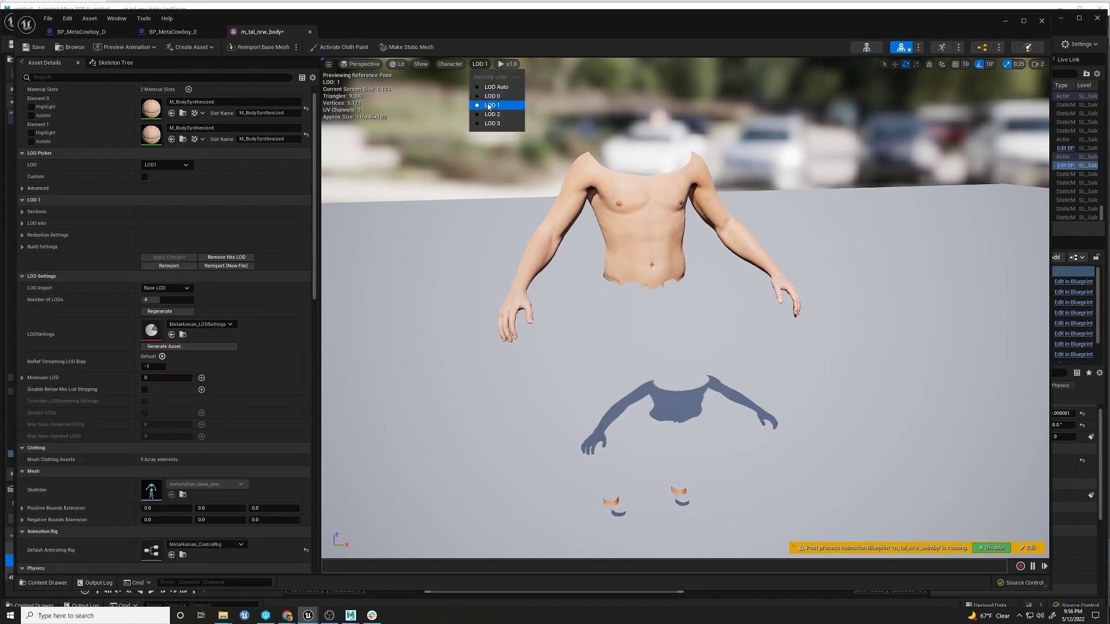
pyautogui.click(492, 114)
pyautogui.click(479, 64)
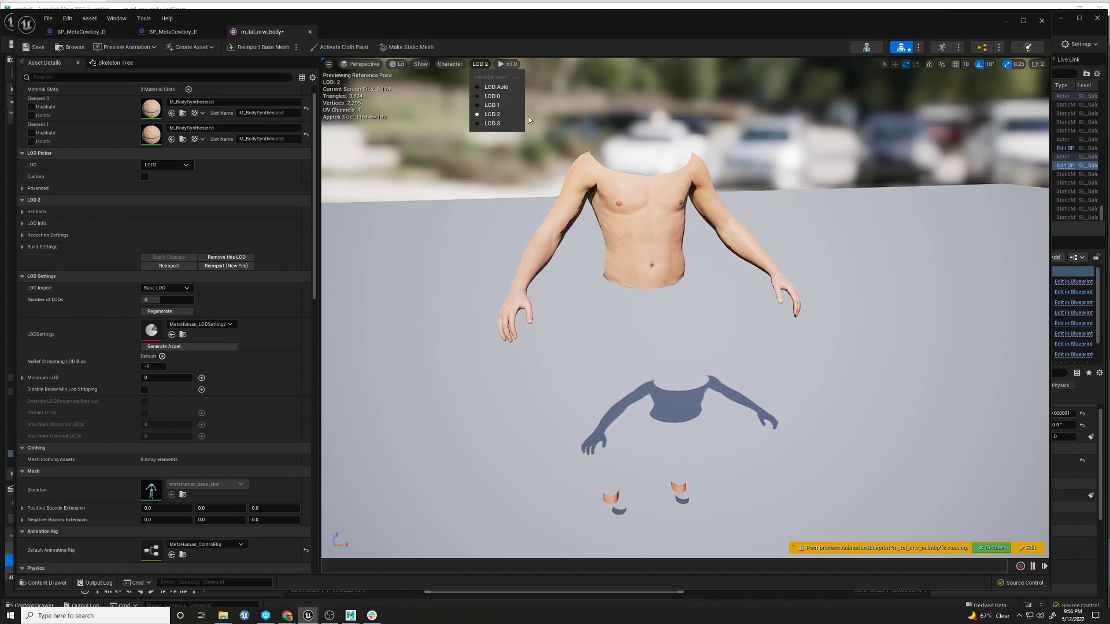
# Step: Preview LOD 1 and reimport it with the new file m_tal_nrw_body.FBX from ArtContent/EXPORT/FROM_MAYA
pyautogui.click(492, 105)
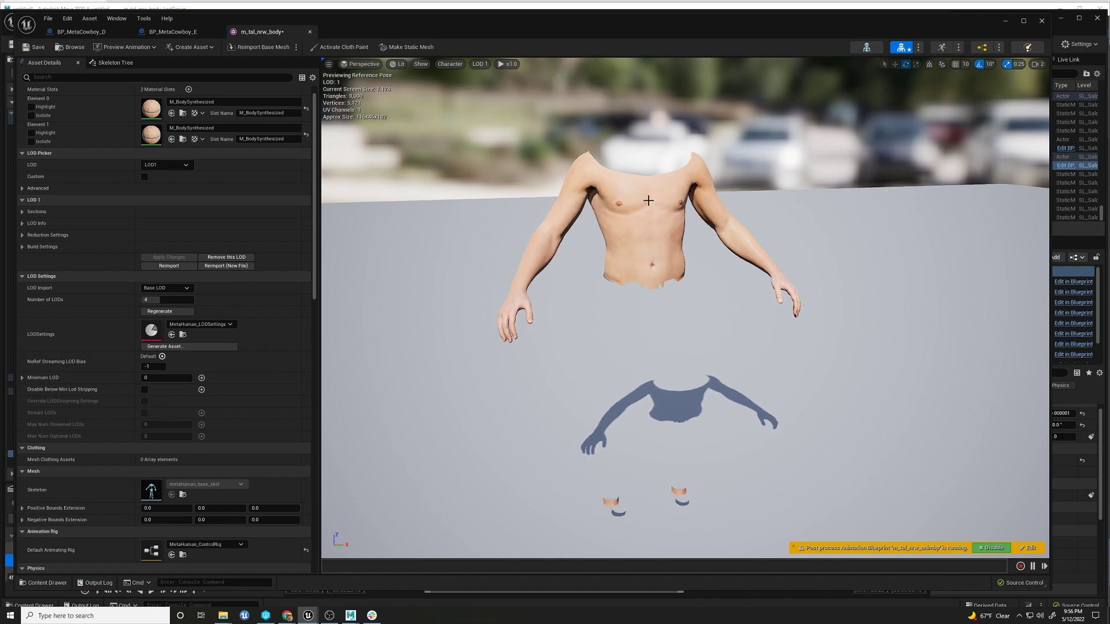
pyautogui.click(217, 268)
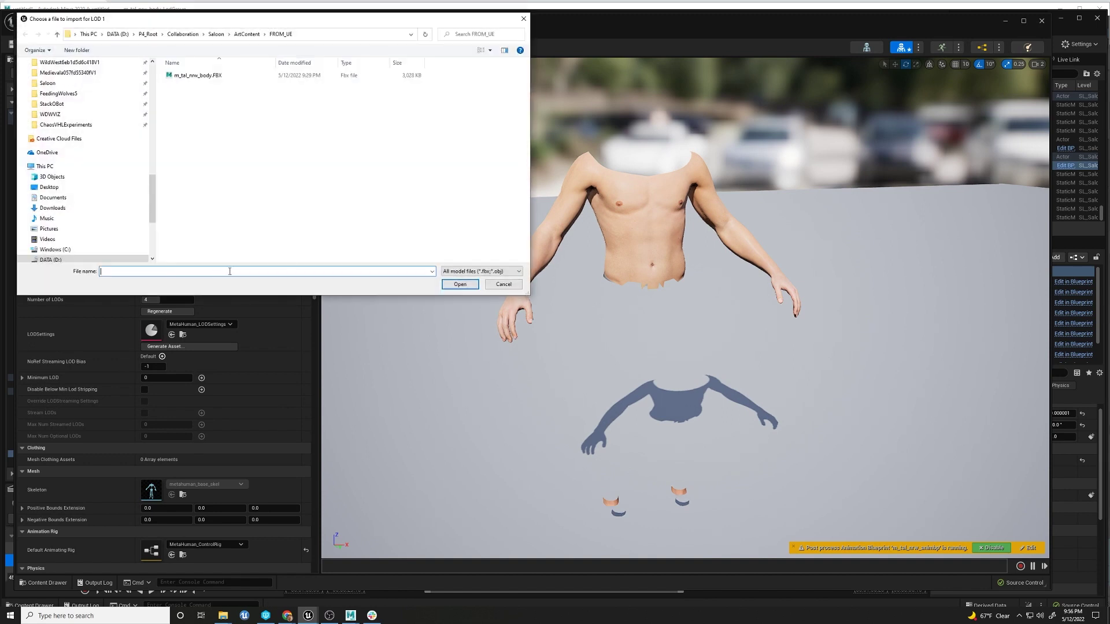
pyautogui.click(249, 36)
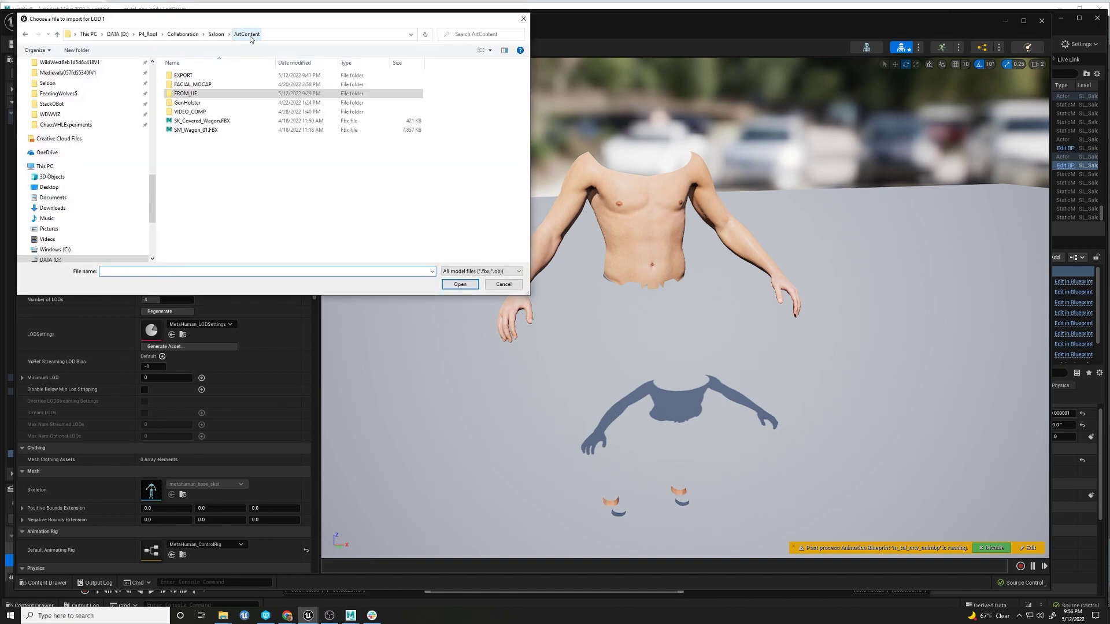
pyautogui.doubleClick(194, 81)
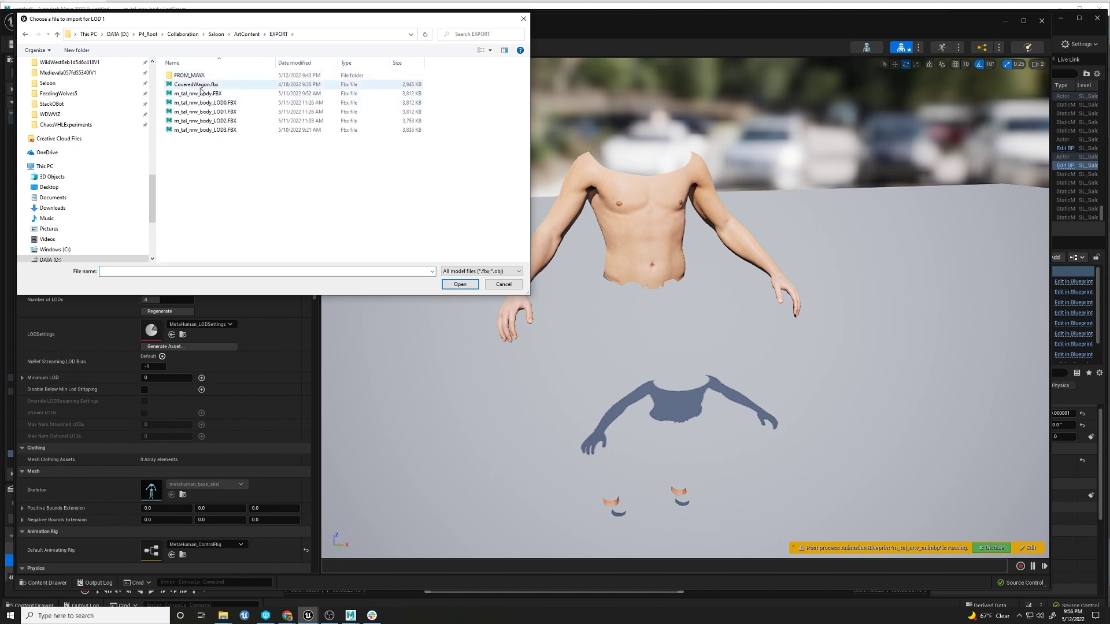
pyautogui.doubleClick(193, 77)
pyautogui.click(200, 79)
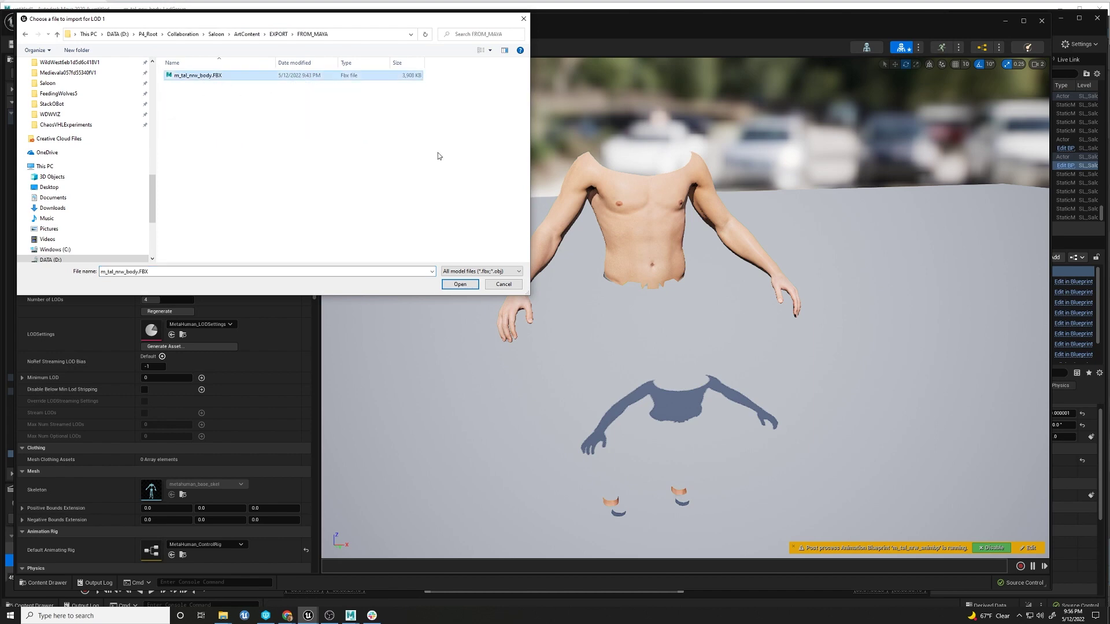
pyautogui.click(459, 285)
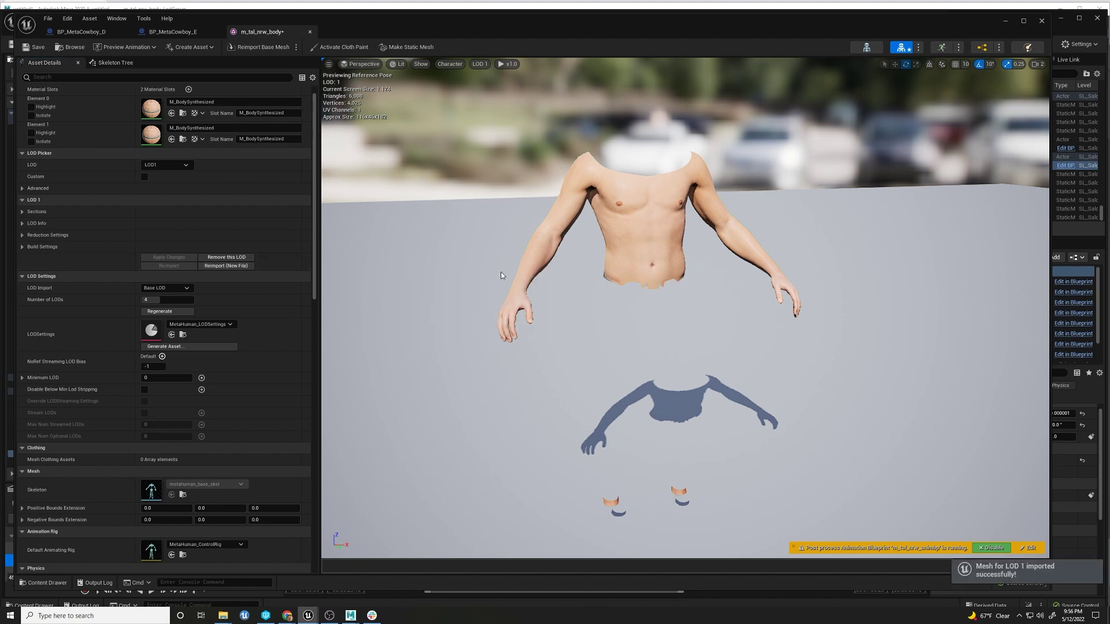
# Step: Preview LOD 2 and reimport it with the new file m_tal_nrw_body.FBX
pyautogui.click(481, 65)
pyautogui.click(486, 114)
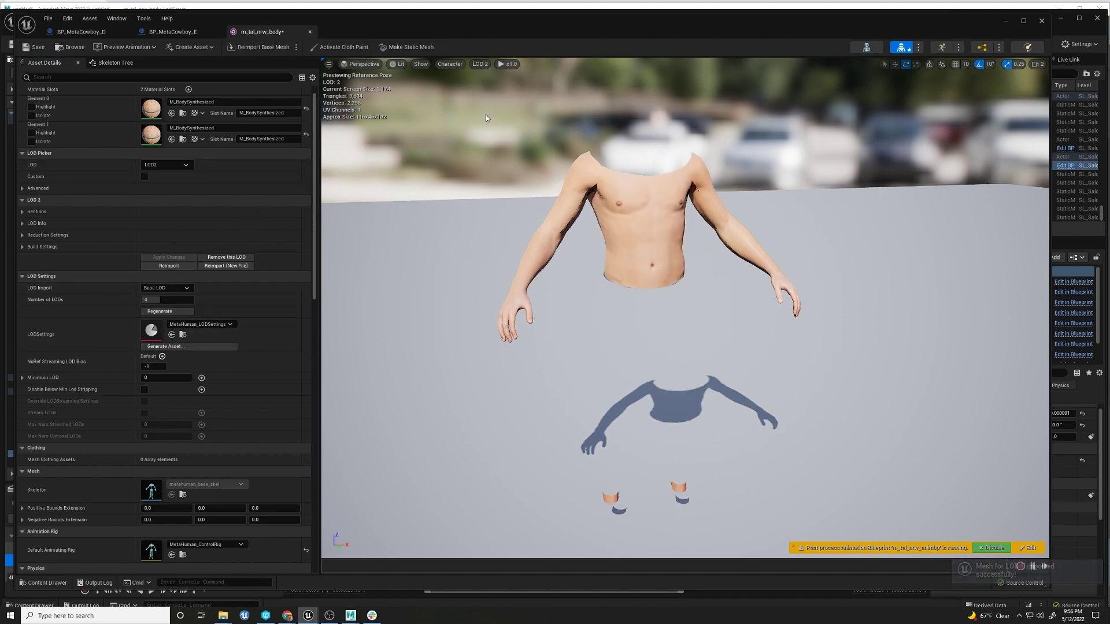
pyautogui.click(228, 266)
pyautogui.click(197, 75)
pyautogui.click(460, 284)
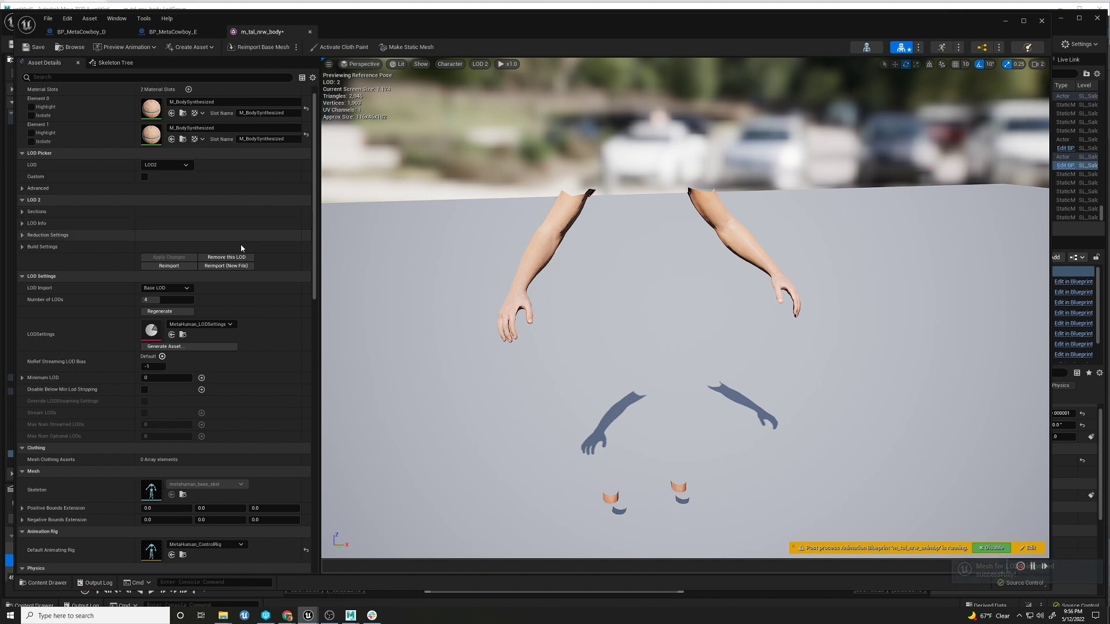
# Step: Check the geometry of the reimported LOD 2, then preview LOD 3 and LOD 0 for comparison
pyautogui.moveTo(602, 311)
pyautogui.keyDown('alt'); pyautogui.mouseDown()
pyautogui.moveTo(549, 311)
pyautogui.moveTo(599, 309)
pyautogui.mouseUp(); pyautogui.keyUp('alt')
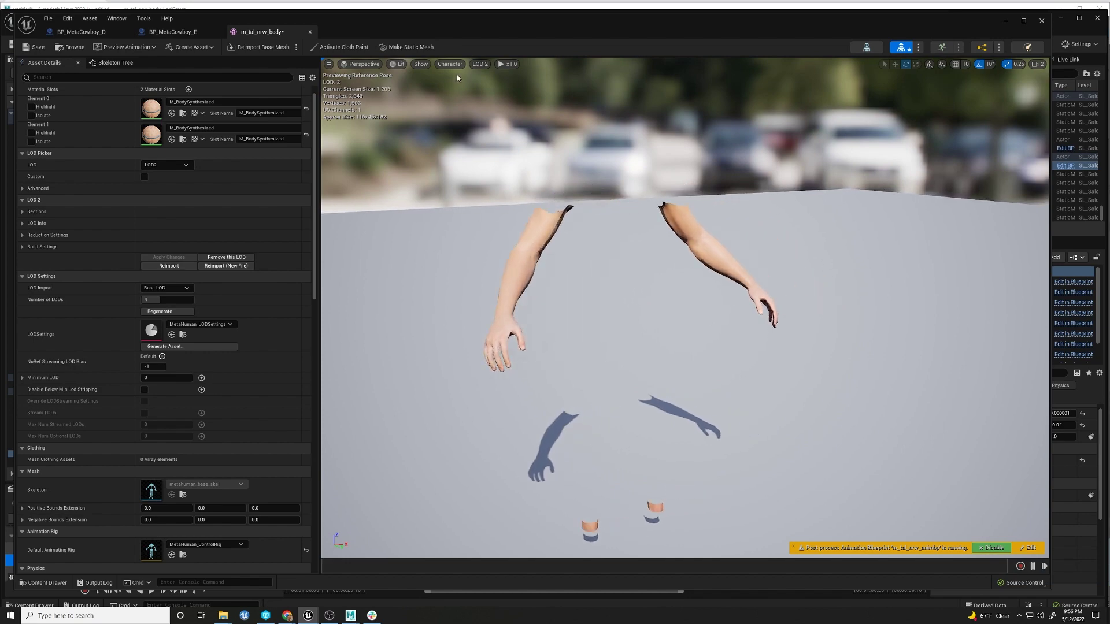
pyautogui.click(477, 65)
pyautogui.click(492, 124)
pyautogui.moveTo(649, 295)
pyautogui.keyDown('alt'); pyautogui.mouseDown()
pyautogui.moveTo(572, 255)
pyautogui.moveTo(647, 295)
pyautogui.mouseUp(); pyautogui.keyUp('alt')
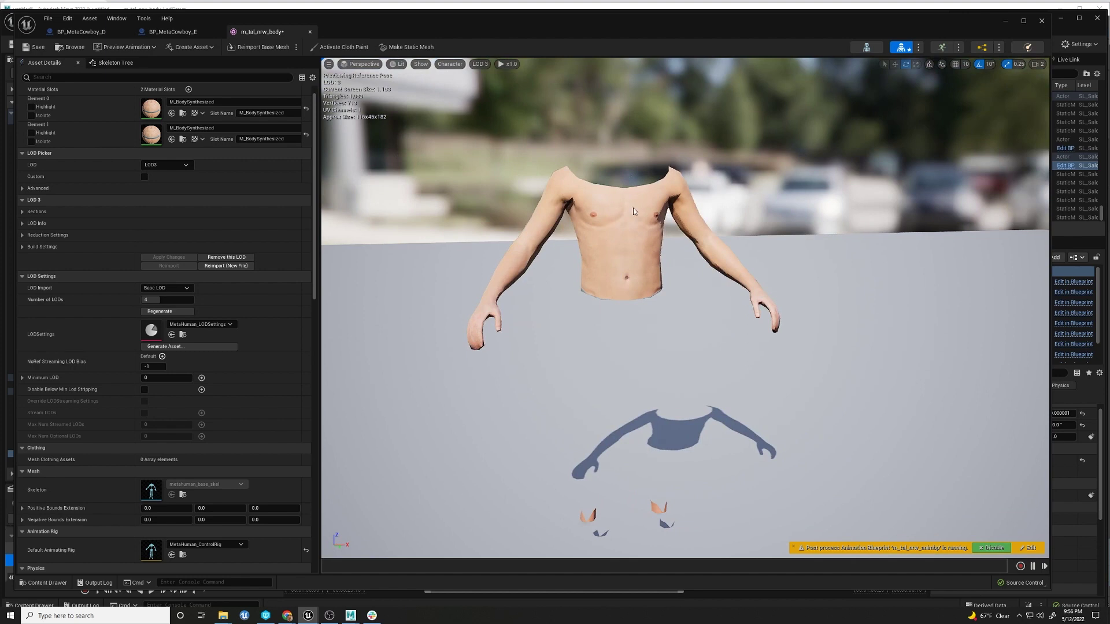
pyautogui.click(471, 63)
pyautogui.click(491, 91)
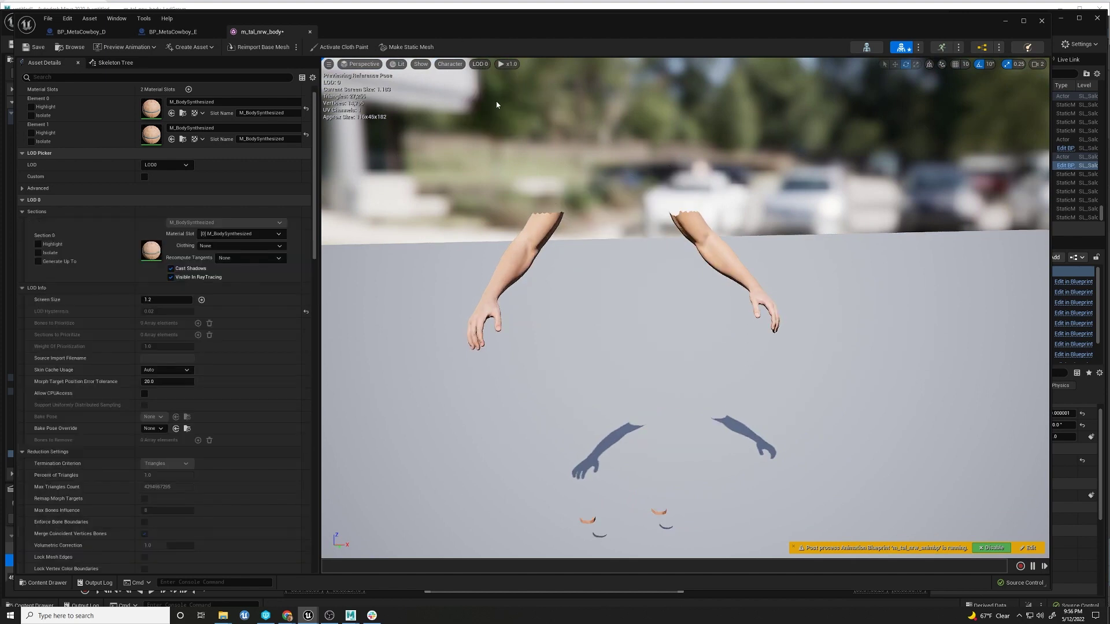
# Step: Examine the LOD 0 hand and forearm up close from several angles for shading and surface quality
pyautogui.keyDown('alt'); pyautogui.moveTo(599, 243); pyautogui.dragTo(509, 226, button='middle'); pyautogui.keyUp('alt')
pyautogui.keyDown('alt'); pyautogui.moveTo(600, 243); pyautogui.dragTo(694, 227, button='right'); pyautogui.keyUp('alt')
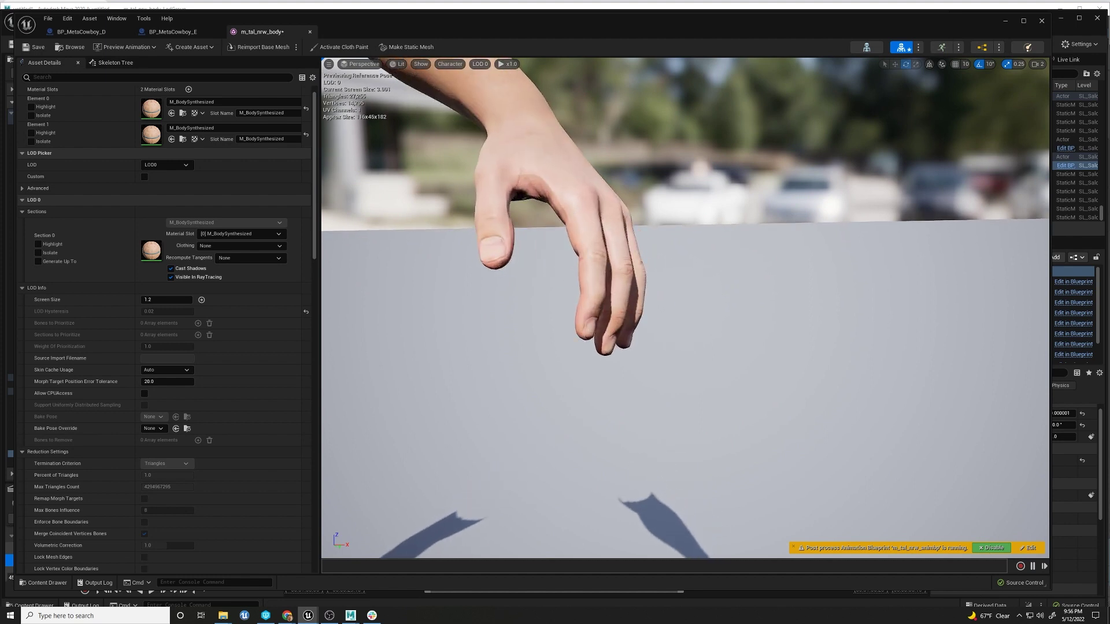
pyautogui.keyDown('alt'); pyautogui.moveTo(596, 227); pyautogui.dragTo(746, 262, button='middle'); pyautogui.keyUp('alt')
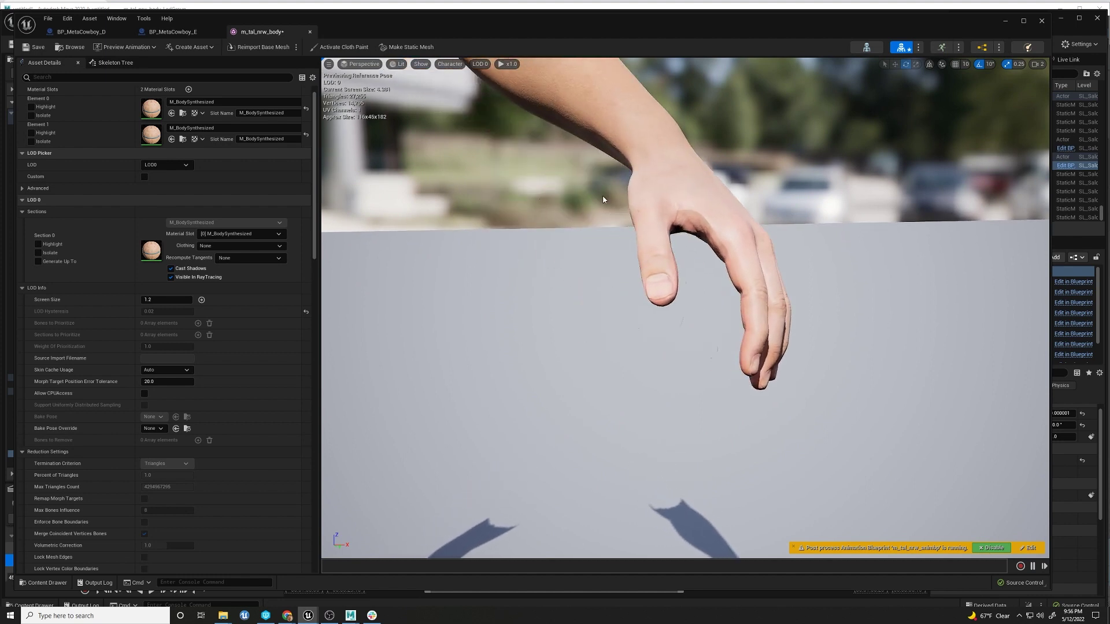
pyautogui.moveTo(603, 200); pyautogui.dragTo(603, 188)
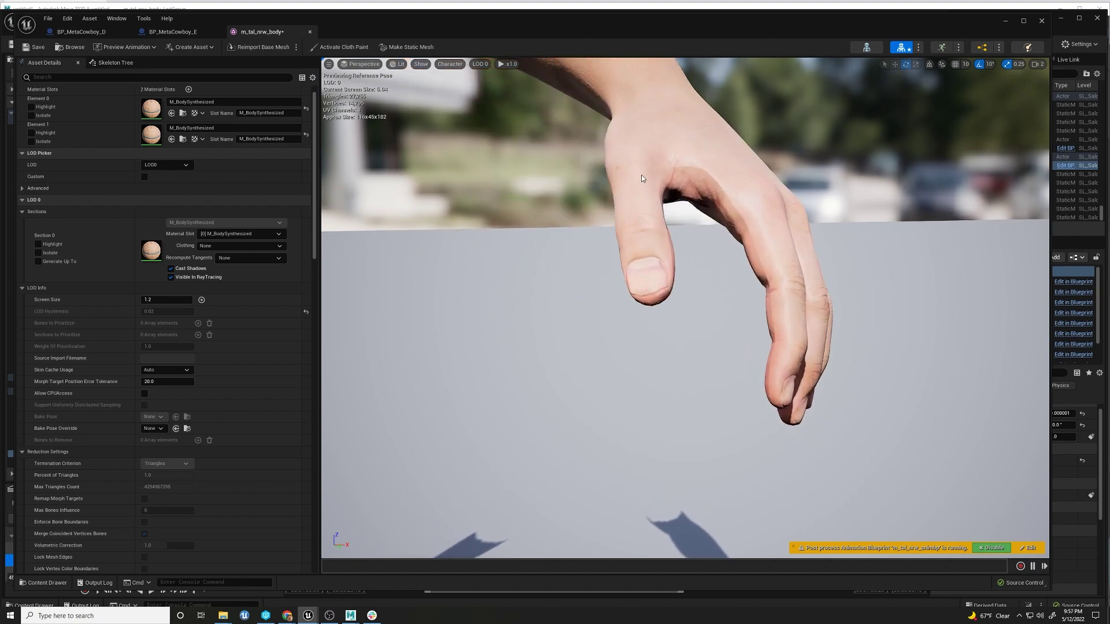
pyautogui.keyDown('alt'); pyautogui.moveTo(730, 322); pyautogui.dragTo(730, 463, button='middle'); pyautogui.keyUp('alt')
pyautogui.keyDown('alt'); pyautogui.moveTo(729, 321); pyautogui.dragTo(579, 231); pyautogui.keyUp('alt')
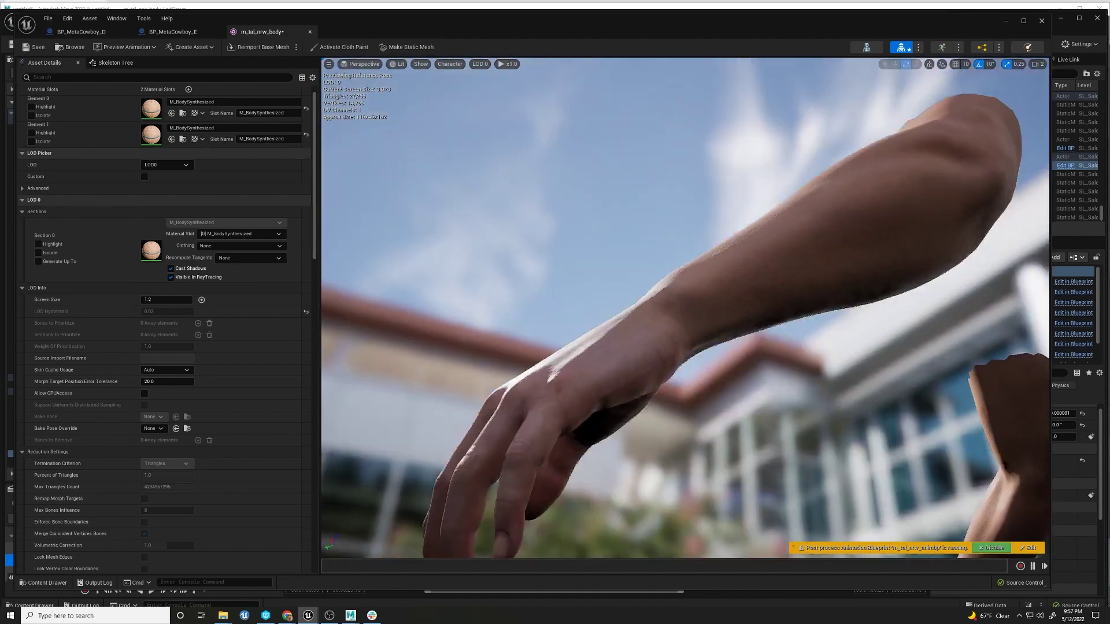
pyautogui.moveTo(538, 199); pyautogui.dragTo(668, 377)
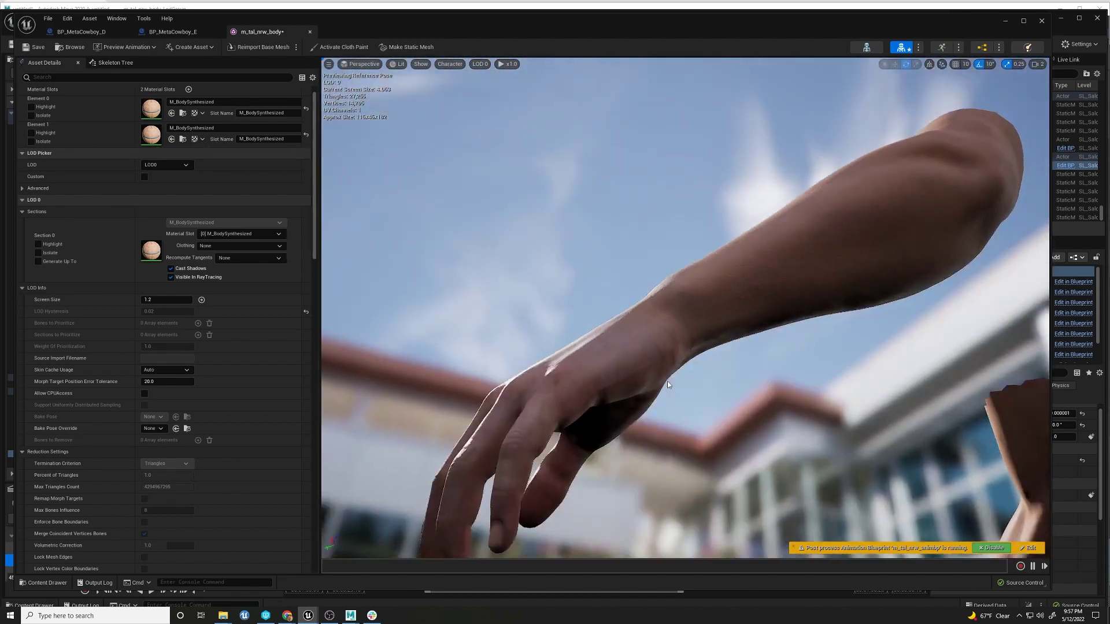
pyautogui.moveTo(555, 370); pyautogui.dragTo(520, 330)
pyautogui.moveTo(704, 387); pyautogui.dragTo(677, 353)
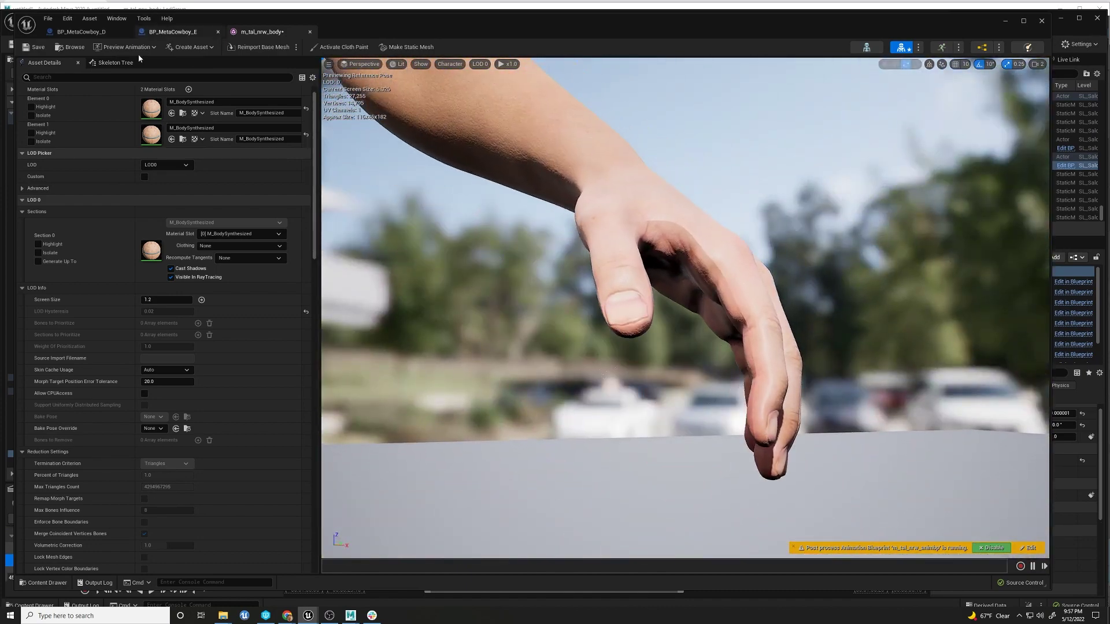
# Step: Save the m_tal_nrw_body skeletal mesh by making it writable, and dismiss the source-control notice
pyautogui.click(38, 47)
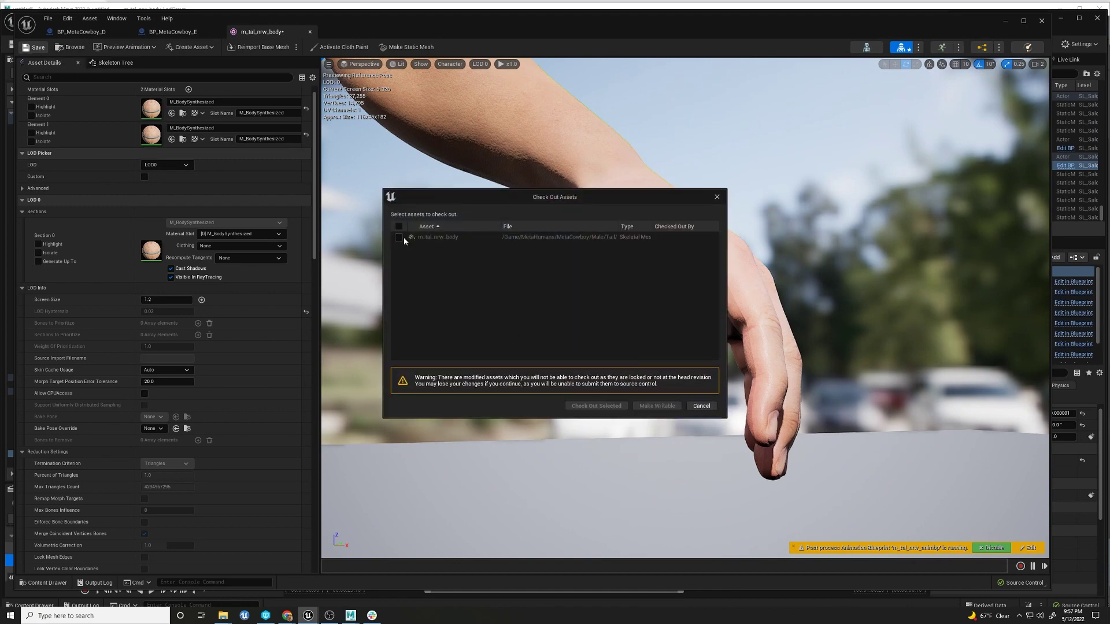
pyautogui.click(657, 406)
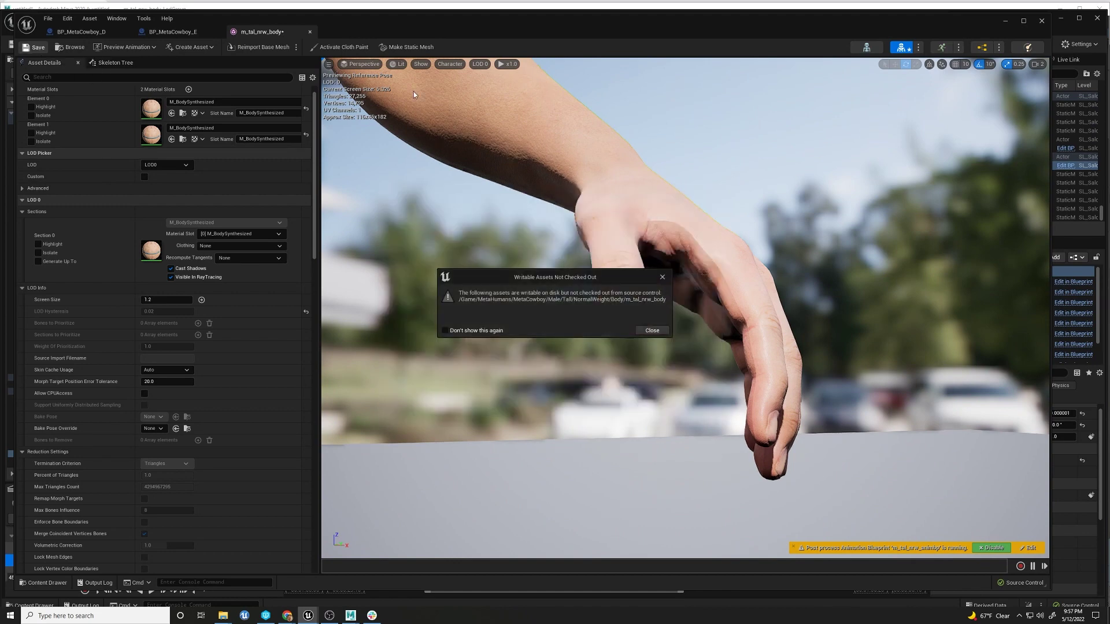
pyautogui.click(662, 278)
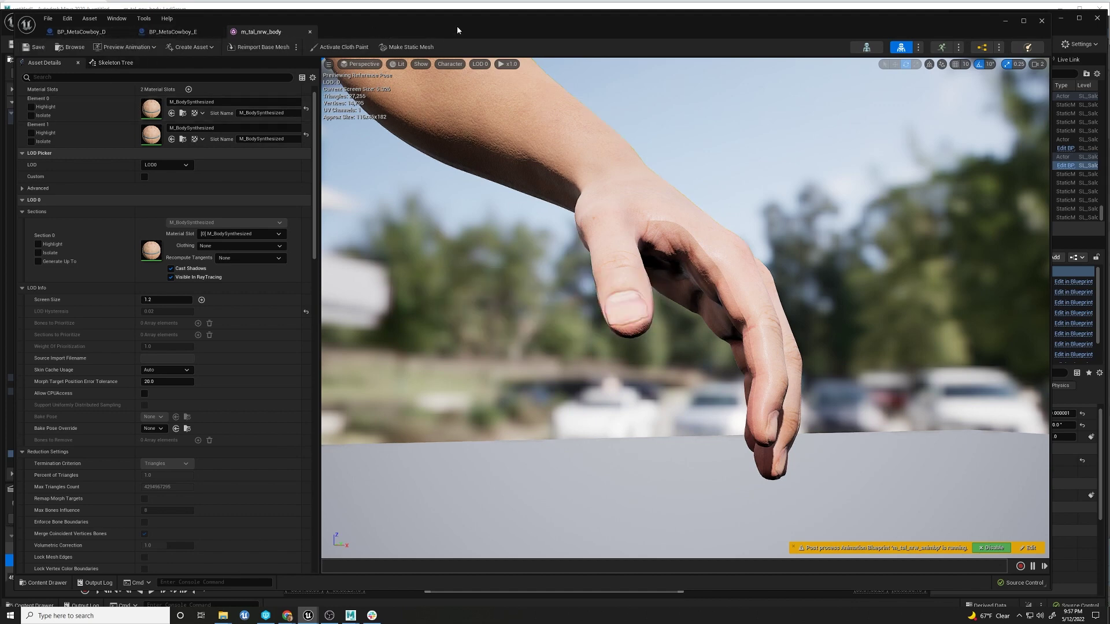
# Step: Move the open editor windows aside and inspect the seated cowboy's hands and shirt cuffs up close in the saloon level
pyautogui.moveTo(456, 29); pyautogui.dragTo(0, 200)
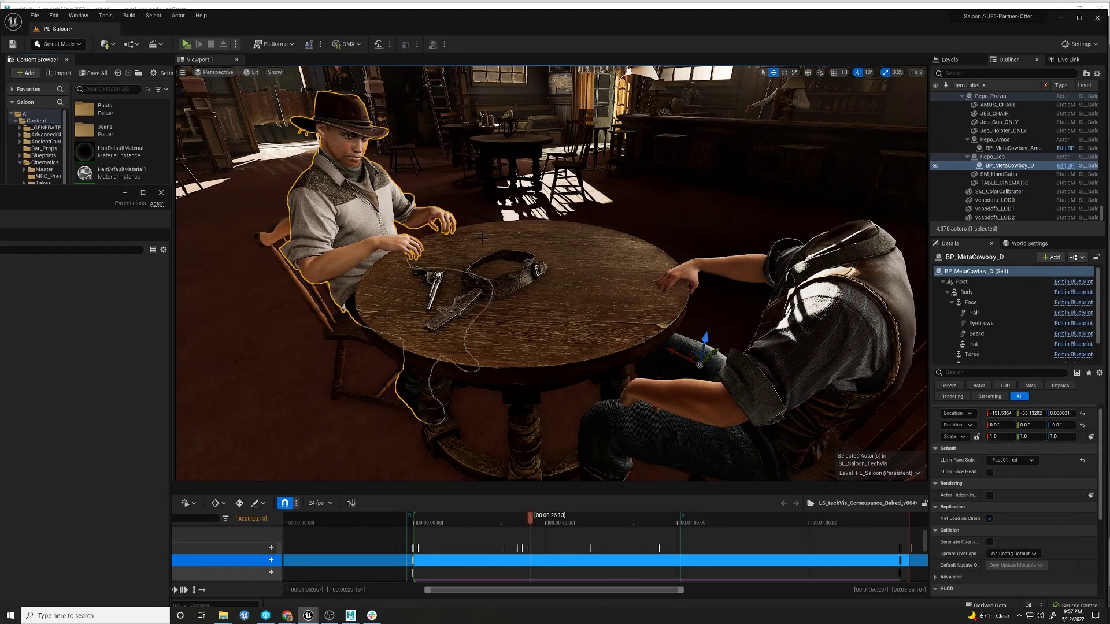
pyautogui.press('w')
pyautogui.press('w')
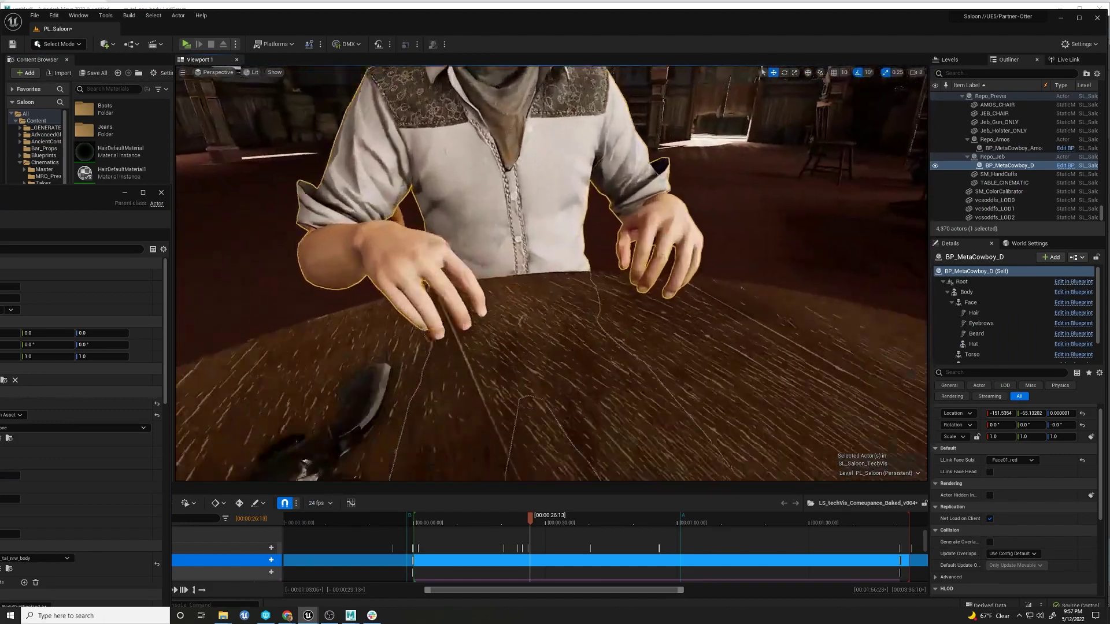
pyautogui.press('a')
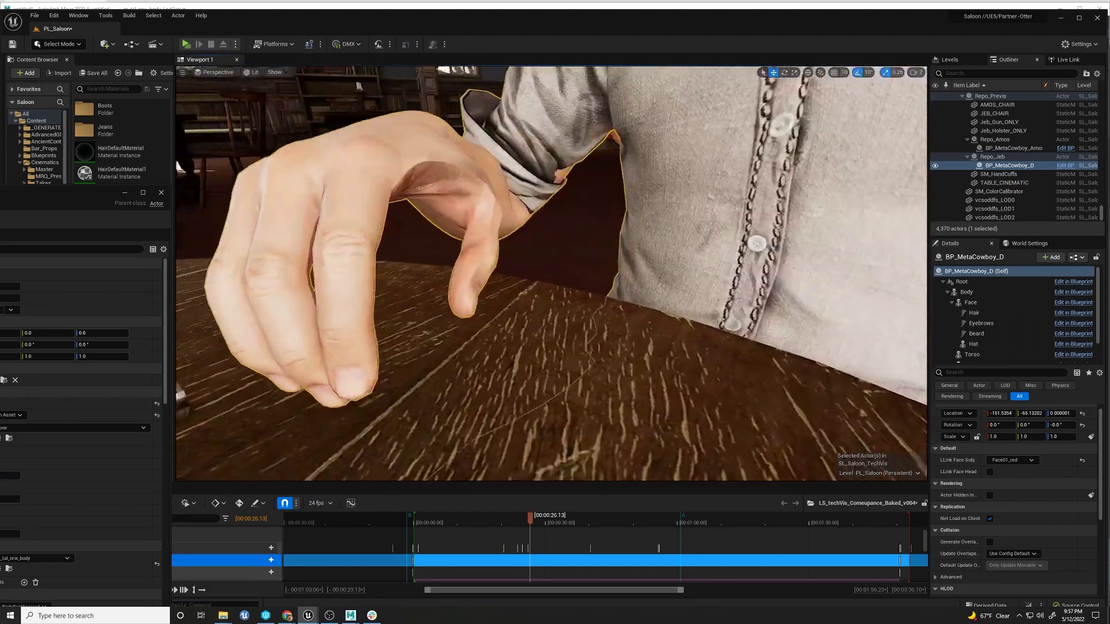
pyautogui.moveTo(551, 273); pyautogui.dragTo(463, 243, button='right')
pyautogui.keyDown('alt'); pyautogui.moveTo(463, 243); pyautogui.dragTo(474, 208); pyautogui.keyUp('alt')
pyautogui.moveTo(422, 263); pyautogui.dragTo(503, 325, button='right')
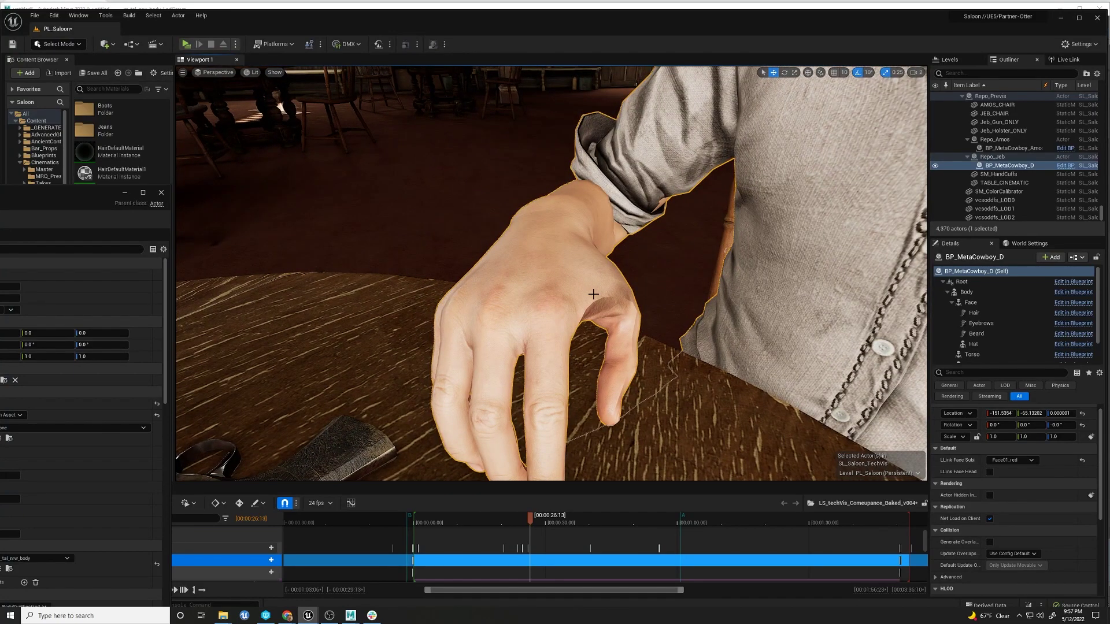
pyautogui.moveTo(608, 302); pyautogui.dragTo(645, 311, button='right')
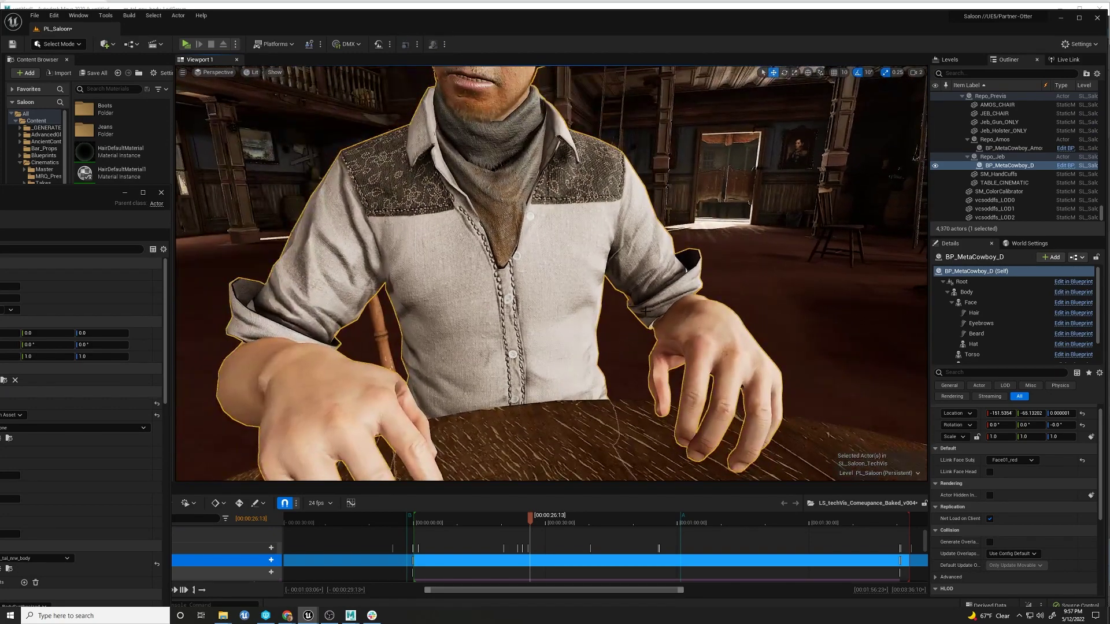
pyautogui.moveTo(58, 200); pyautogui.dragTo(0, 200)
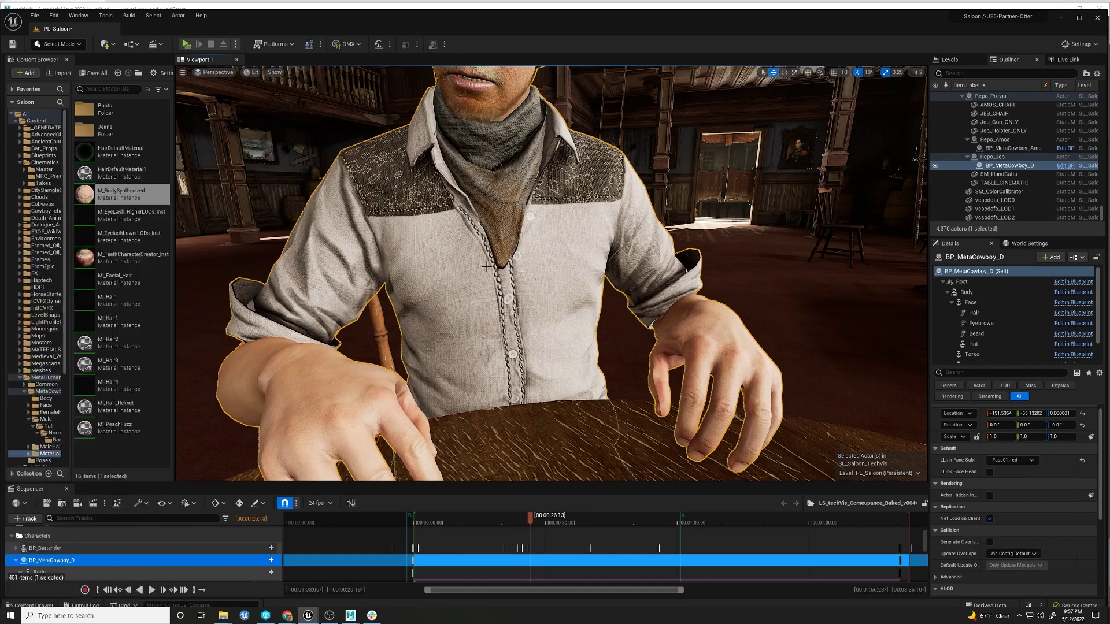
# Step: Switch to Maya, clear the selection and examine the m_tal_nrw_body_LOD0 hands and arms in smooth shaded display
pyautogui.moveTo(351, 616)
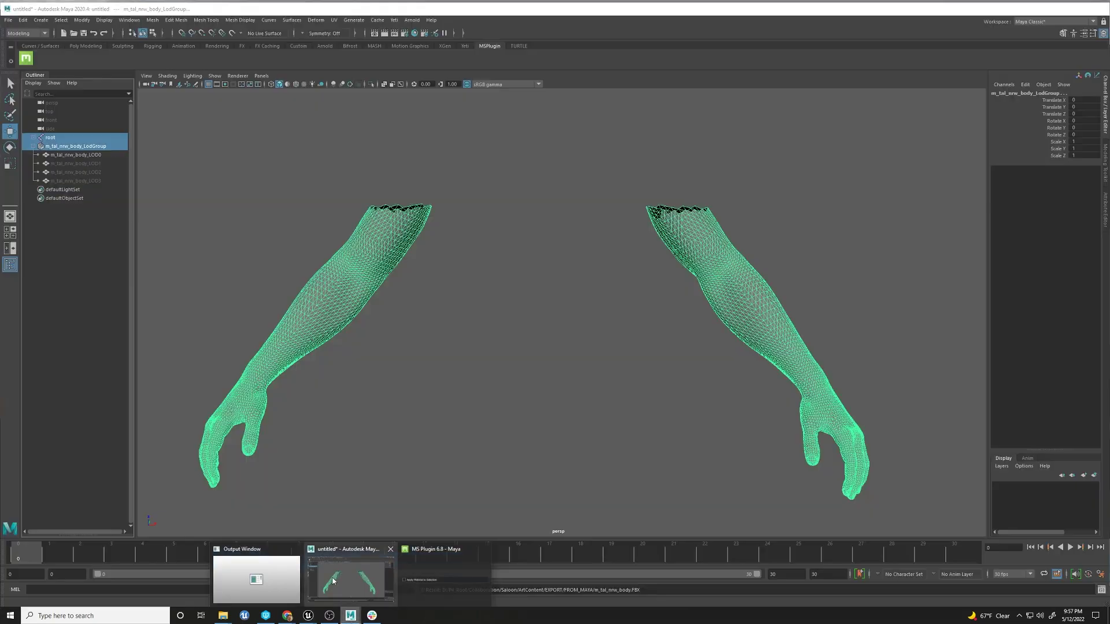
pyautogui.click(332, 581)
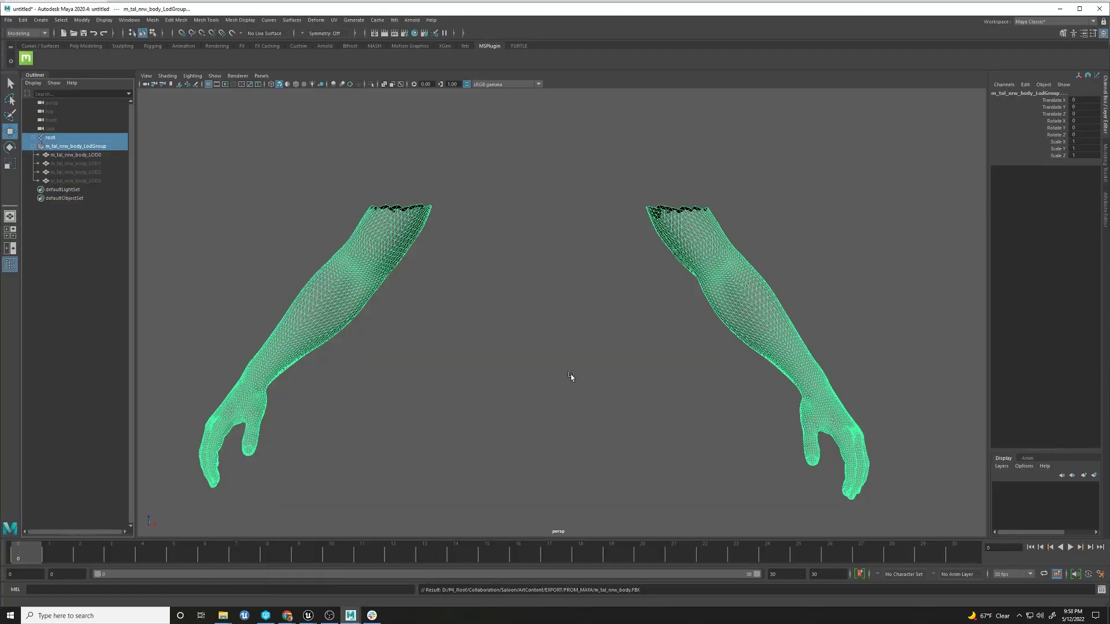
pyautogui.keyDown('alt'); pyautogui.moveTo(614, 402); pyautogui.dragTo(491, 330, button='middle'); pyautogui.keyUp('alt')
pyautogui.keyDown('alt'); pyautogui.moveTo(491, 330); pyautogui.dragTo(701, 382, button='right'); pyautogui.keyUp('alt')
pyautogui.scroll(3, 701, 382)
pyautogui.press('5')
pyautogui.click(671, 258)
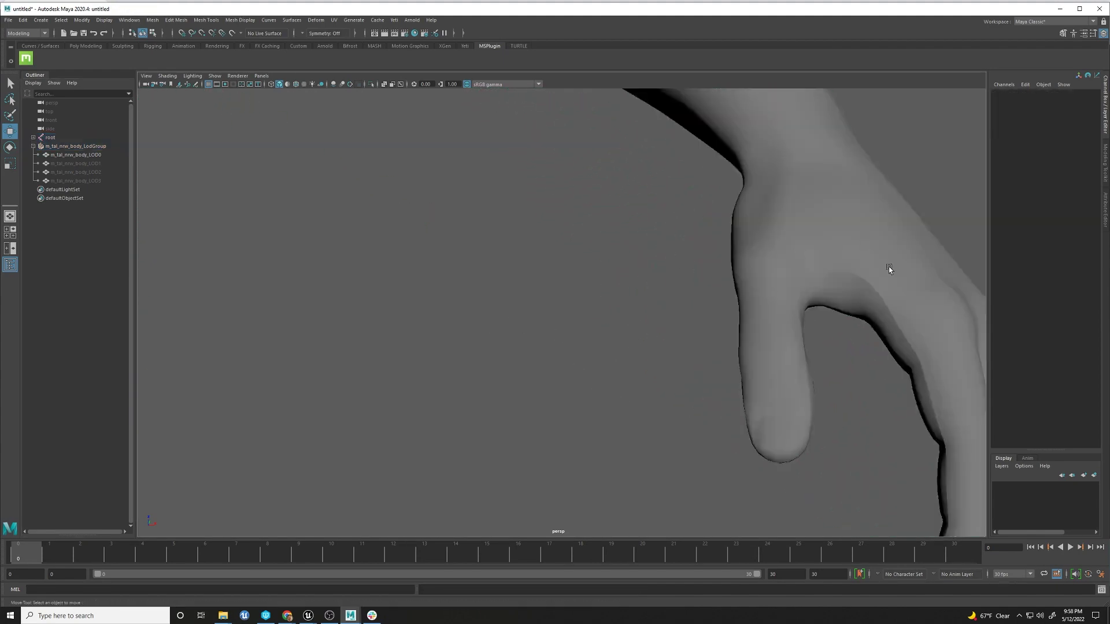
pyautogui.scroll(-10, 619, 279)
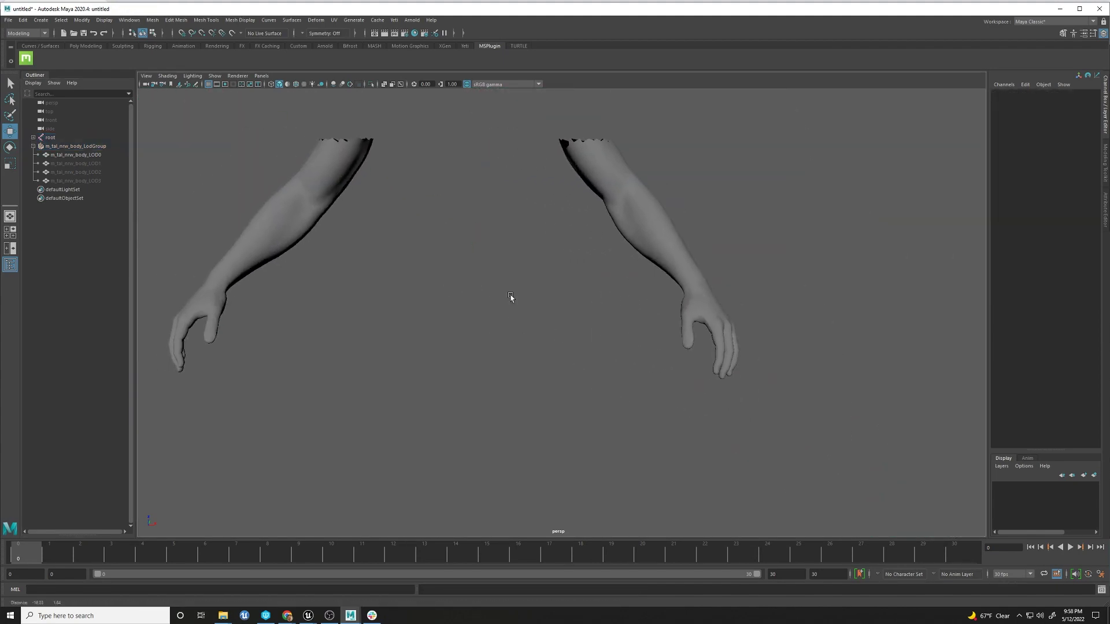
# Step: Merge the vertices of m_tal_nrw_body_LOD0 with a 0.01 distance threshold and check the hand's shading up close
pyautogui.click(650, 226)
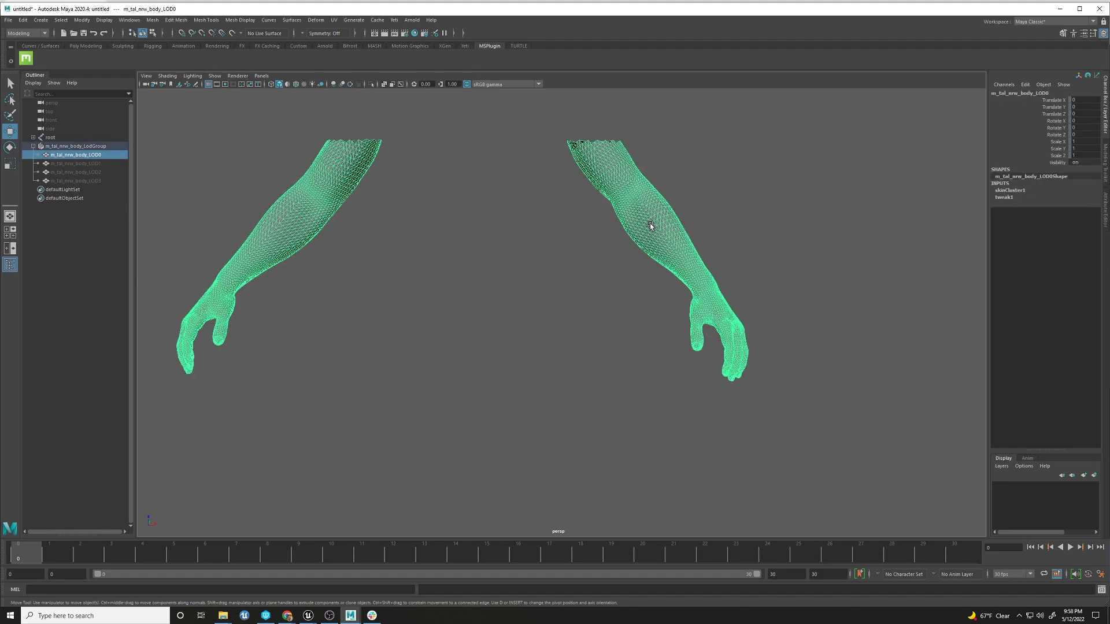
pyautogui.click(184, 21)
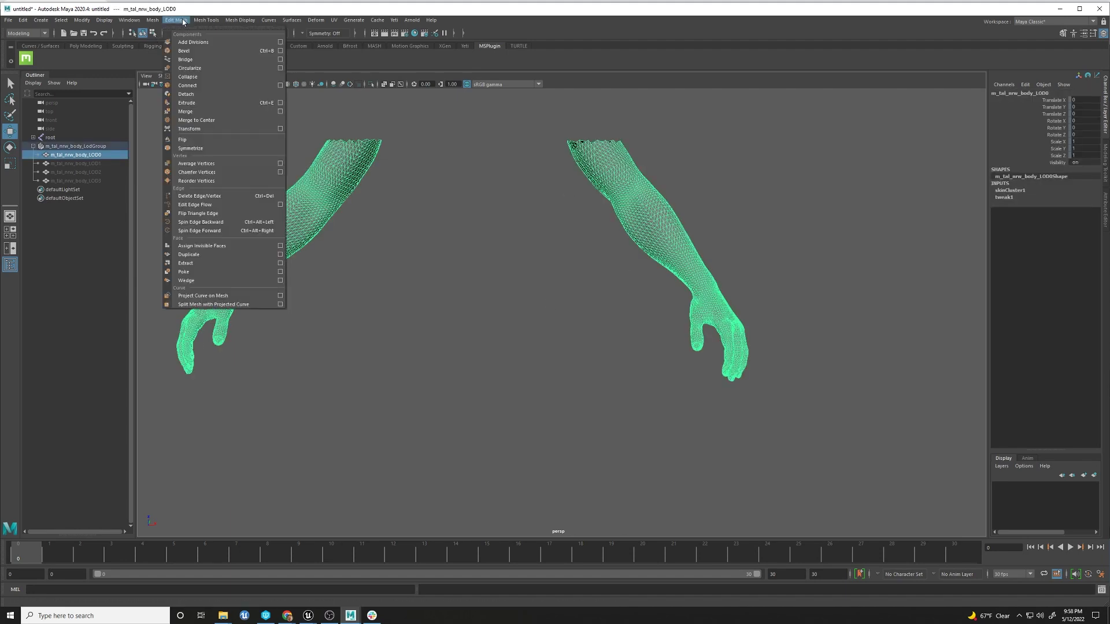
pyautogui.click(200, 113)
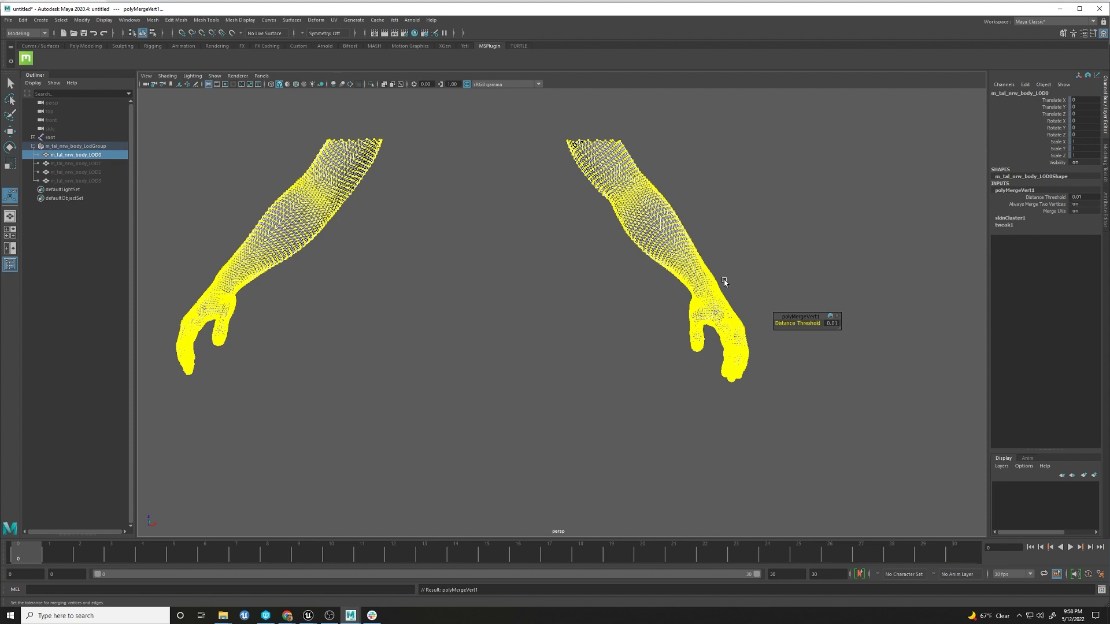
pyautogui.click(617, 304)
pyautogui.scroll(6, 580, 305)
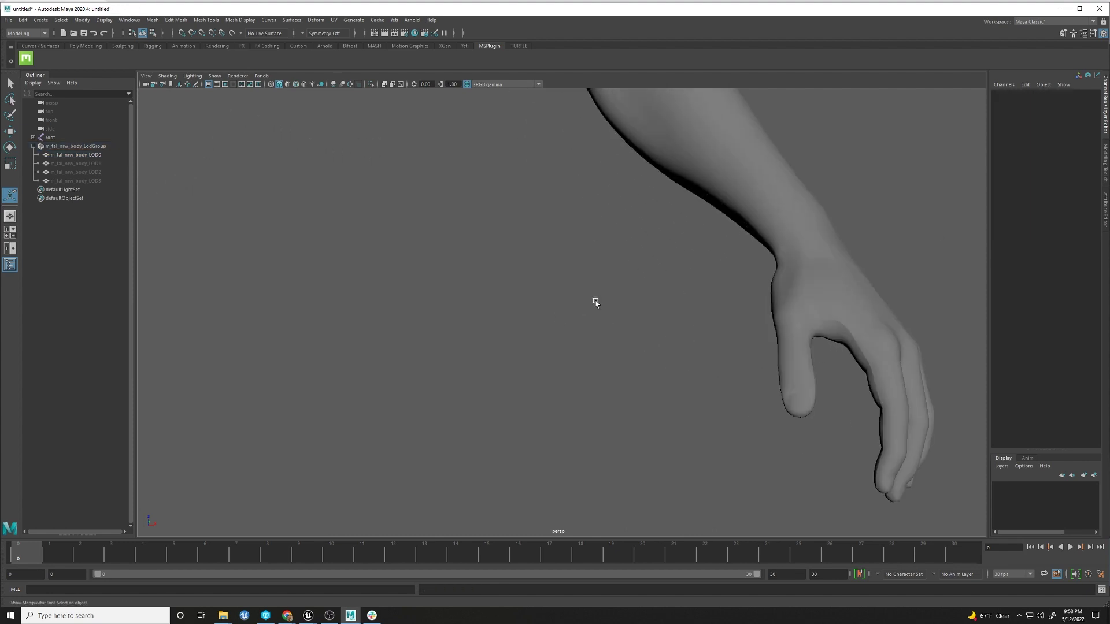
pyautogui.keyDown('alt'); pyautogui.moveTo(595, 302); pyautogui.dragTo(543, 302, button='middle'); pyautogui.keyUp('alt')
pyautogui.scroll(3, 501, 267)
pyautogui.scroll(3, 545, 304)
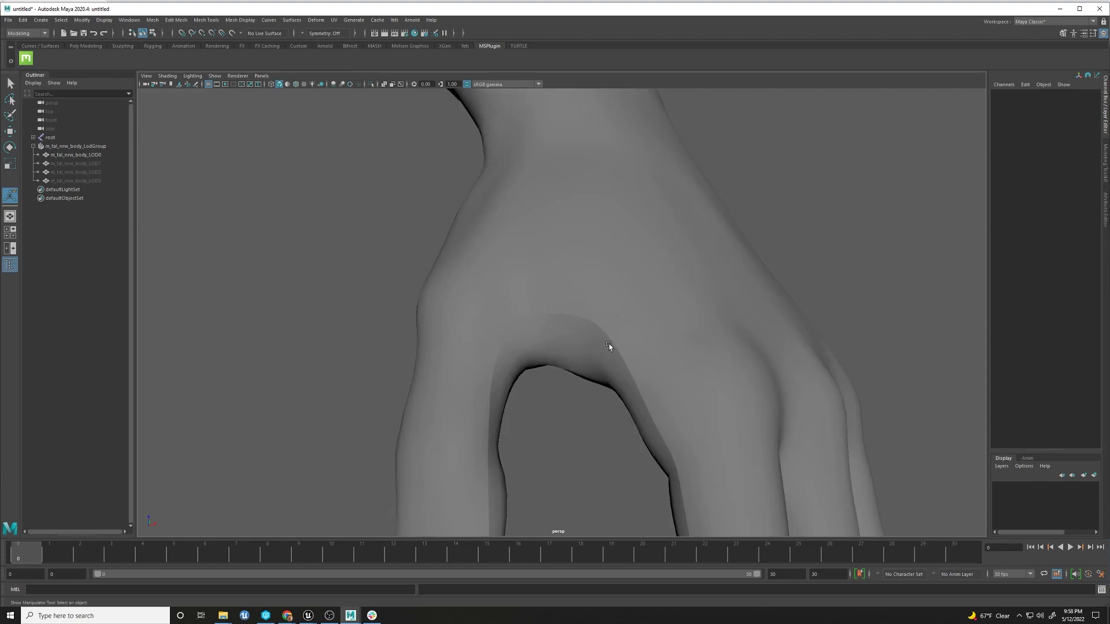
# Step: Test the merge by moving one vertex between the thumb and index finger of the LOD0 hand, and undo the move
pyautogui.click(610, 347)
pyautogui.moveTo(618, 352); pyautogui.dragTo(593, 352, button='right')
pyautogui.click(616, 352)
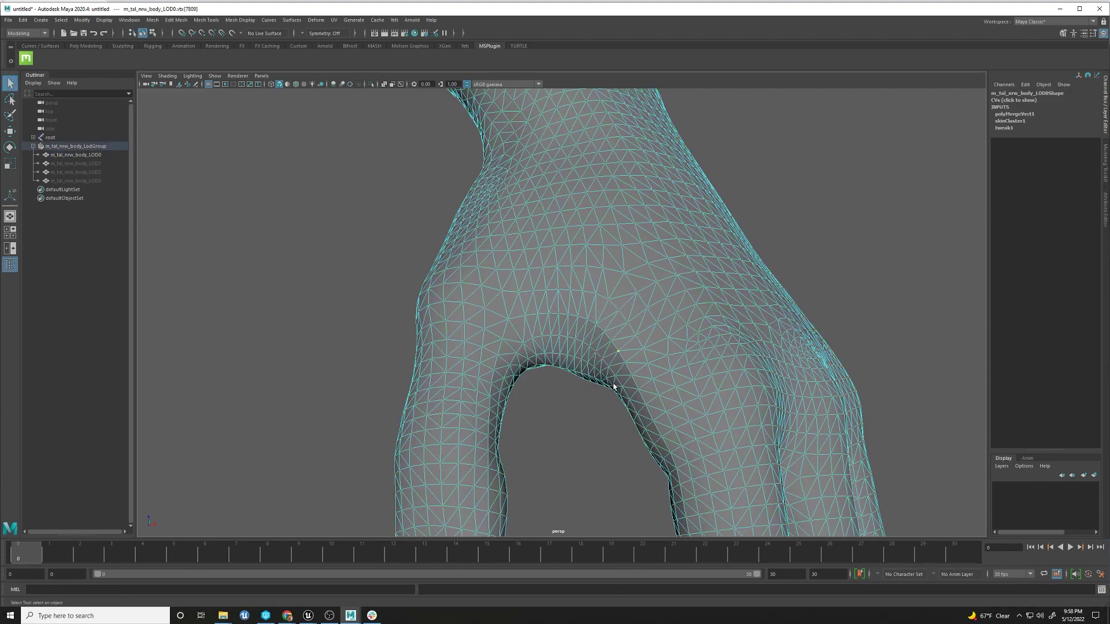
pyautogui.click(9, 131)
pyautogui.moveTo(613, 350)
pyautogui.mouseDown()
pyautogui.moveTo(636, 358)
pyautogui.moveTo(609, 357)
pyautogui.moveTo(622, 360)
pyautogui.mouseUp()
pyautogui.hotkey('ctrl', 'z')
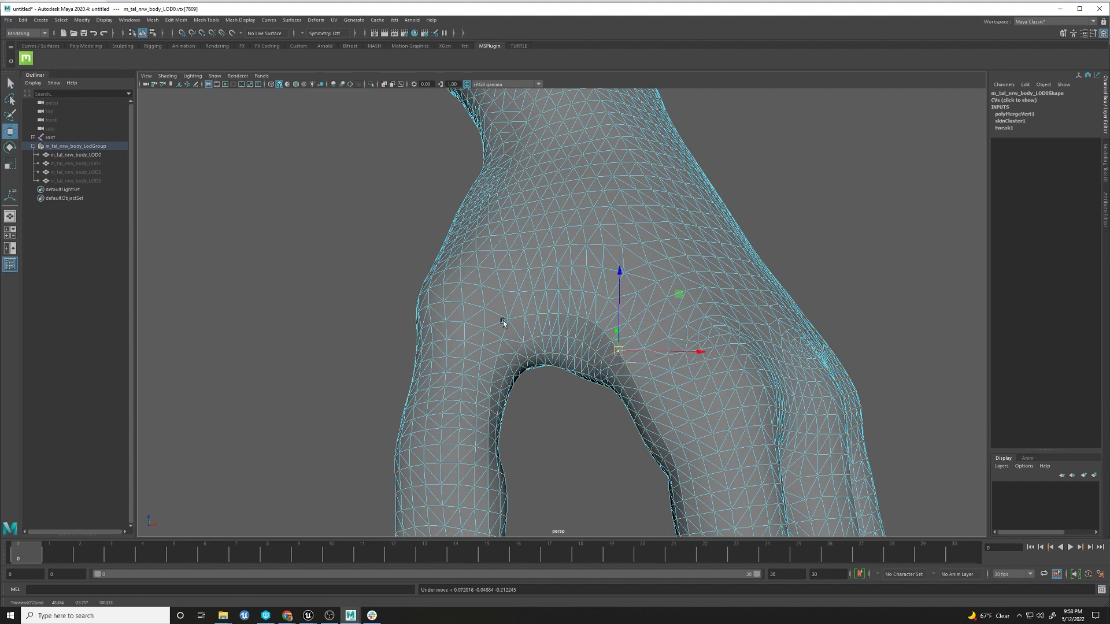
# Step: Return to object selection and soften all edges of m_tal_nrw_body_LOD0
pyautogui.keyDown('alt'); pyautogui.moveTo(414, 307); pyautogui.dragTo(348, 297, button='right'); pyautogui.keyUp('alt')
pyautogui.press('F8')
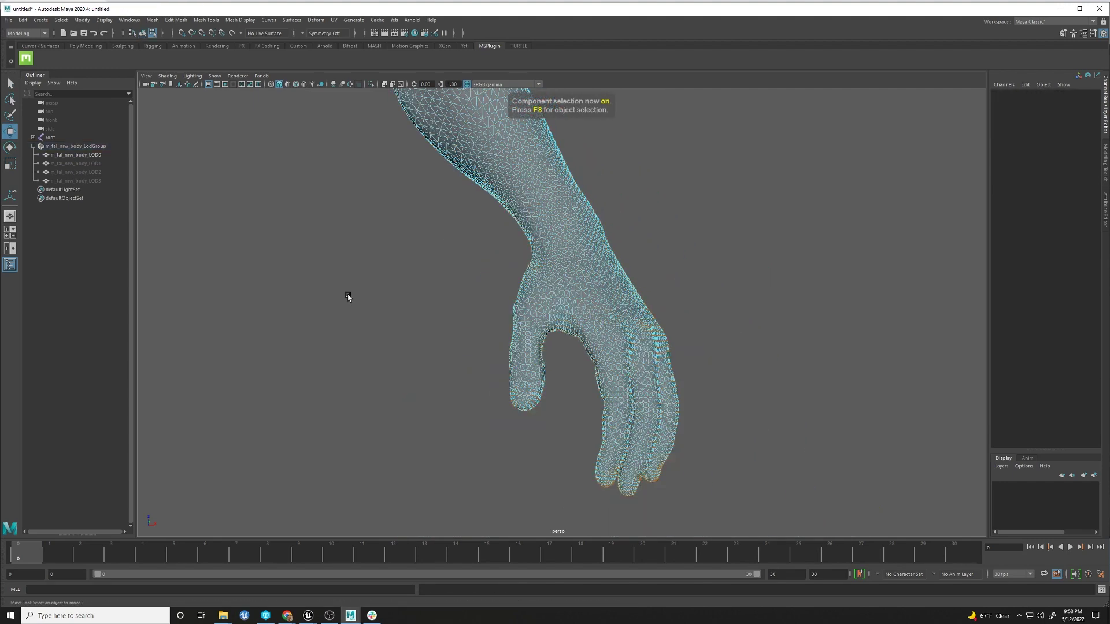
pyautogui.press('F8')
pyautogui.click(348, 297)
pyautogui.press('f')
pyautogui.click(587, 245)
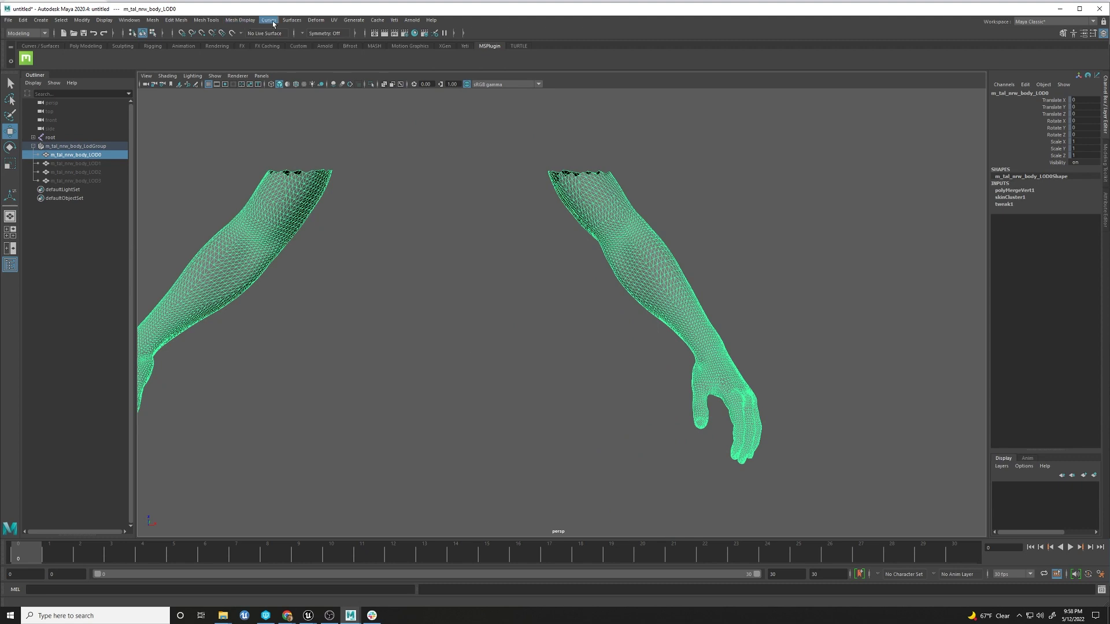
pyautogui.click(245, 21)
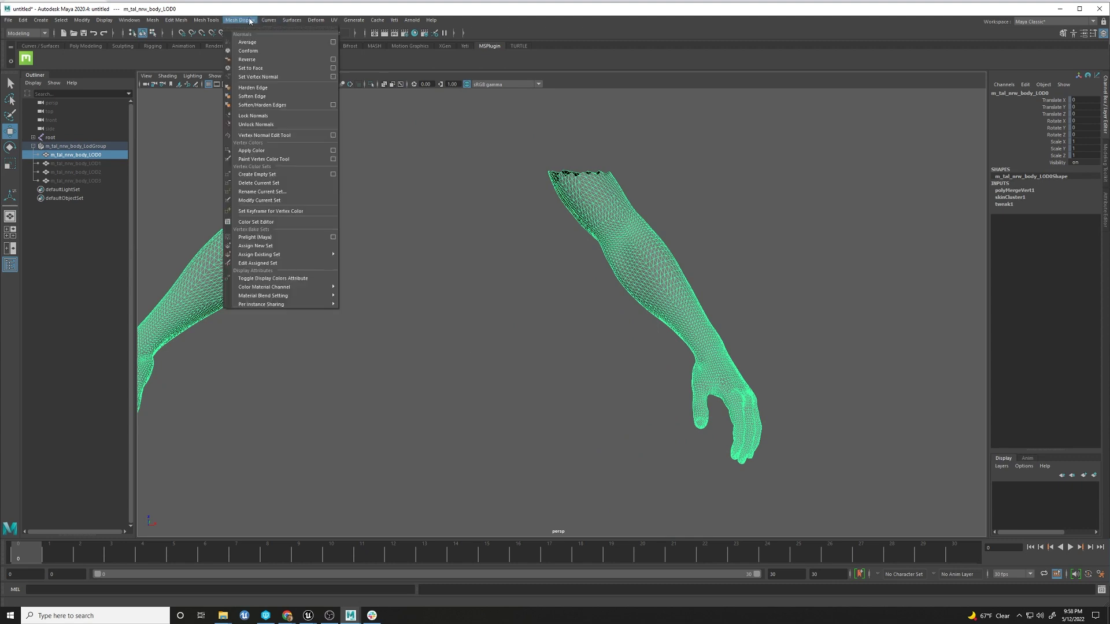
pyautogui.click(264, 98)
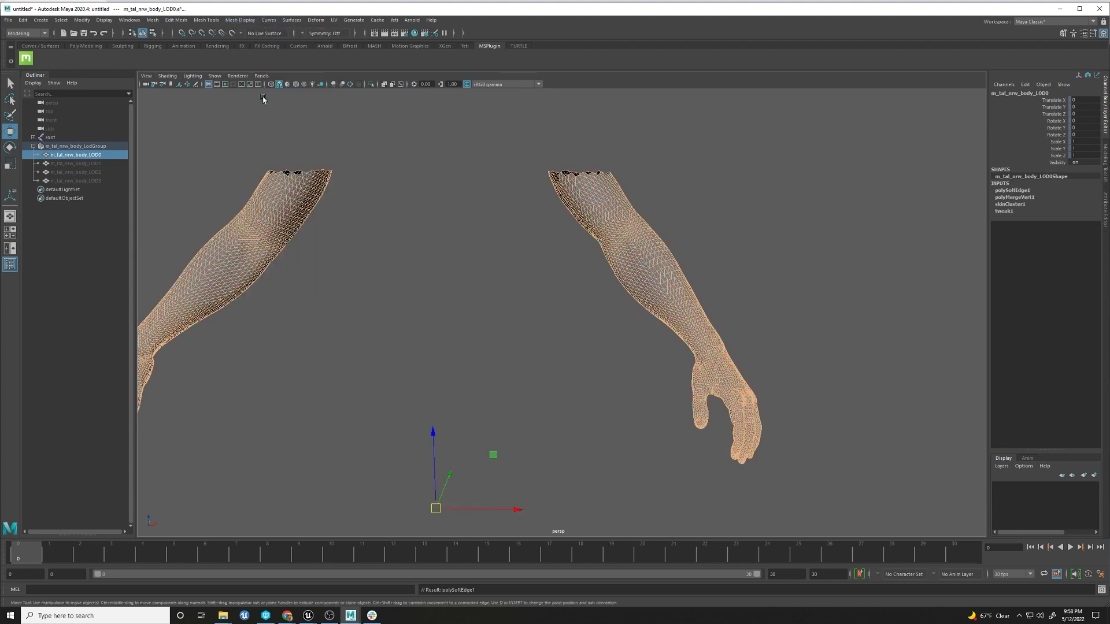
# Step: Examine the softened shading around the LOD0 thumb and fingers up close
pyautogui.keyDown('alt'); pyautogui.moveTo(628, 343); pyautogui.dragTo(535, 275, button='middle'); pyautogui.keyUp('alt')
pyautogui.click(559, 314)
pyautogui.scroll(5, 570, 318)
pyautogui.scroll(4, 535, 278)
pyautogui.scroll(2, 578, 277)
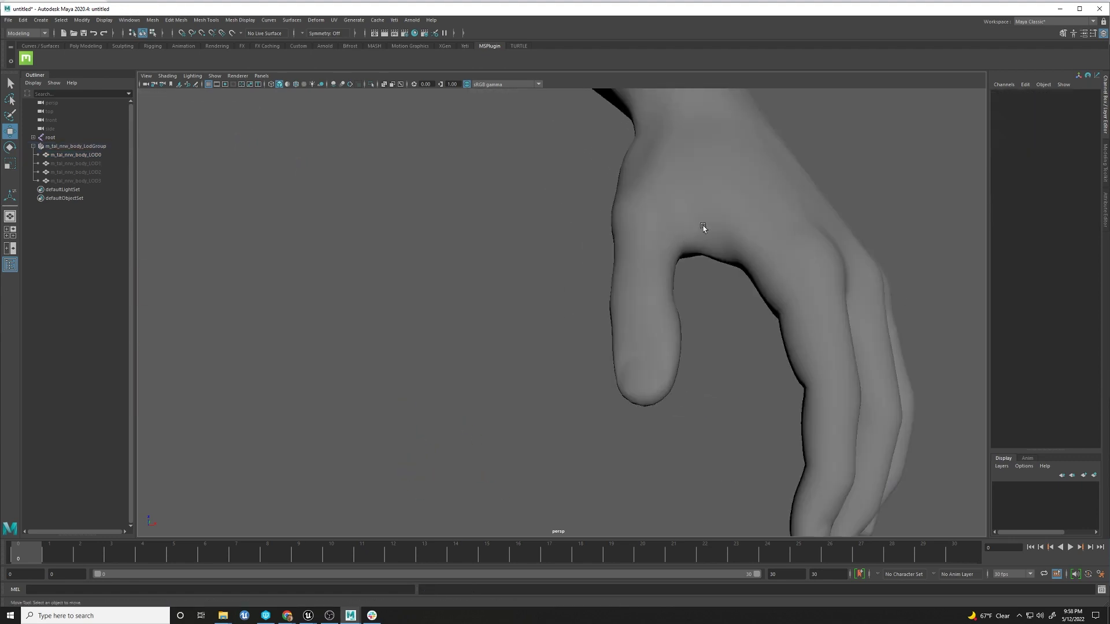
pyautogui.scroll(-8, 746, 248)
pyautogui.keyDown('alt'); pyautogui.moveTo(413, 246); pyautogui.dragTo(569, 289, button='middle'); pyautogui.keyUp('alt')
pyautogui.scroll(2, 544, 276)
# Step: Delete the non-deformer history of m_tal_nrw_body_LOD0
pyautogui.click(394, 213)
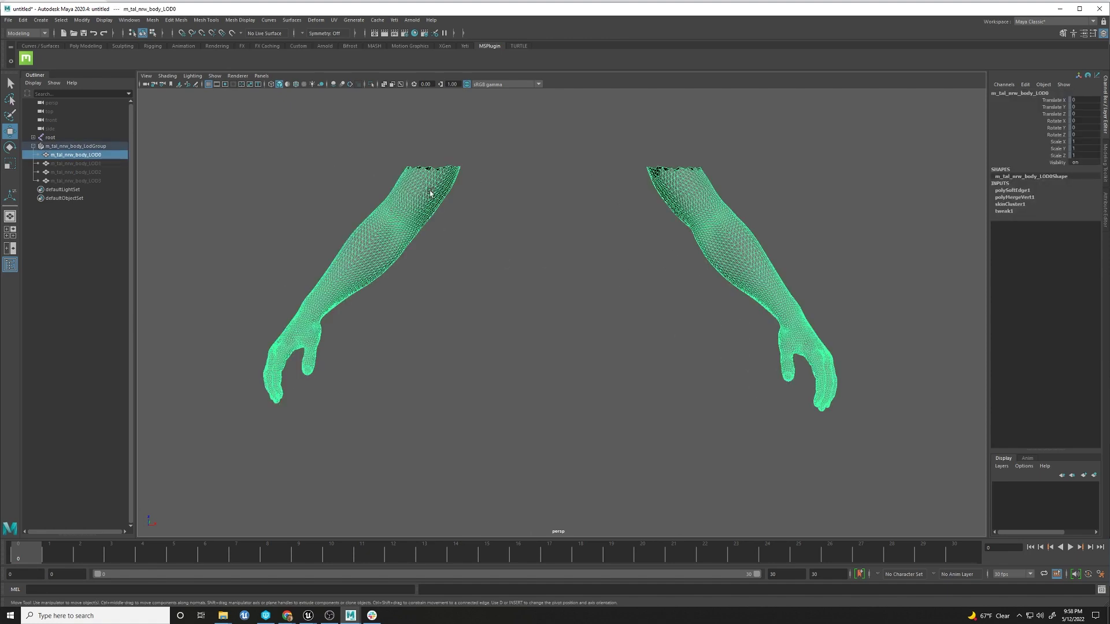
pyautogui.click(23, 20)
pyautogui.moveTo(67, 131)
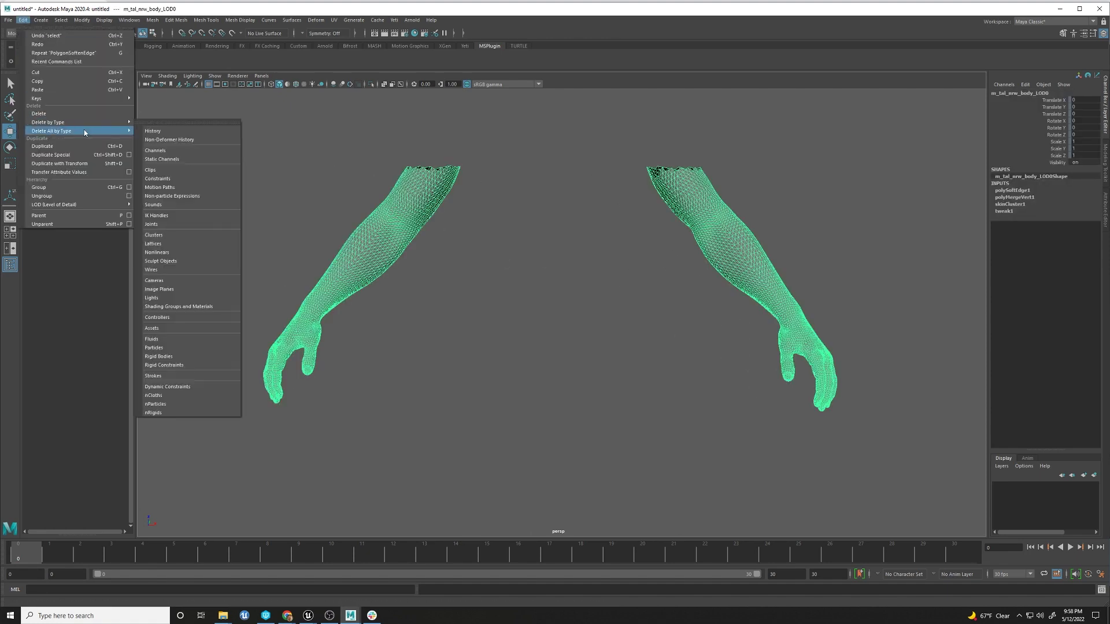
pyautogui.click(169, 139)
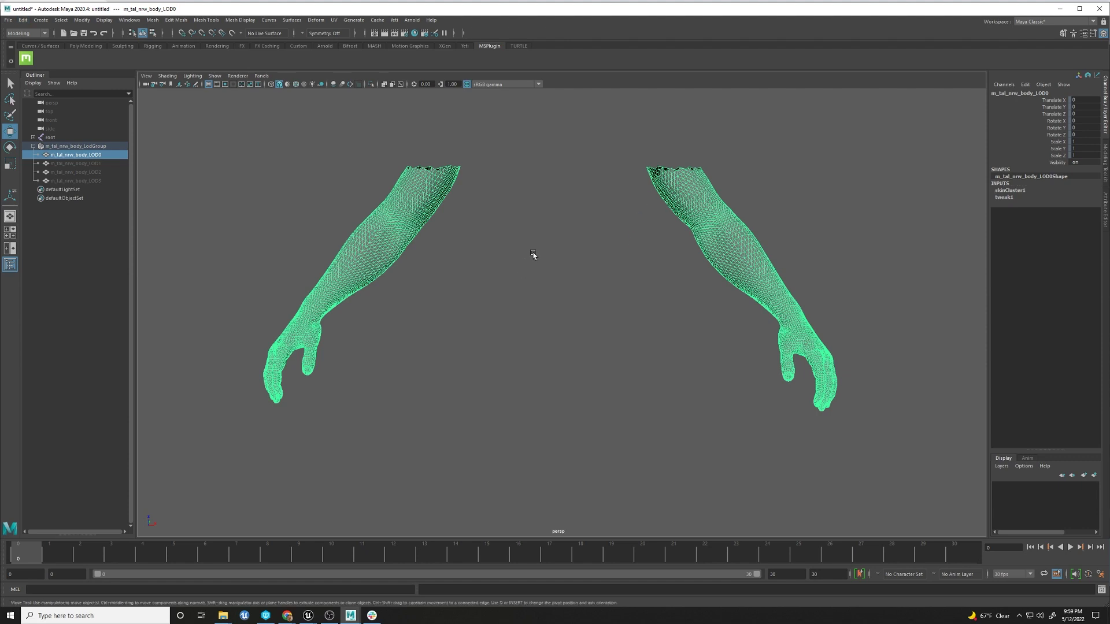
# Step: Show only m_tal_nrw_body_LOD1, merge its vertices with a 0.01 distance threshold and soften its edges
pyautogui.scroll(-2, 504, 331)
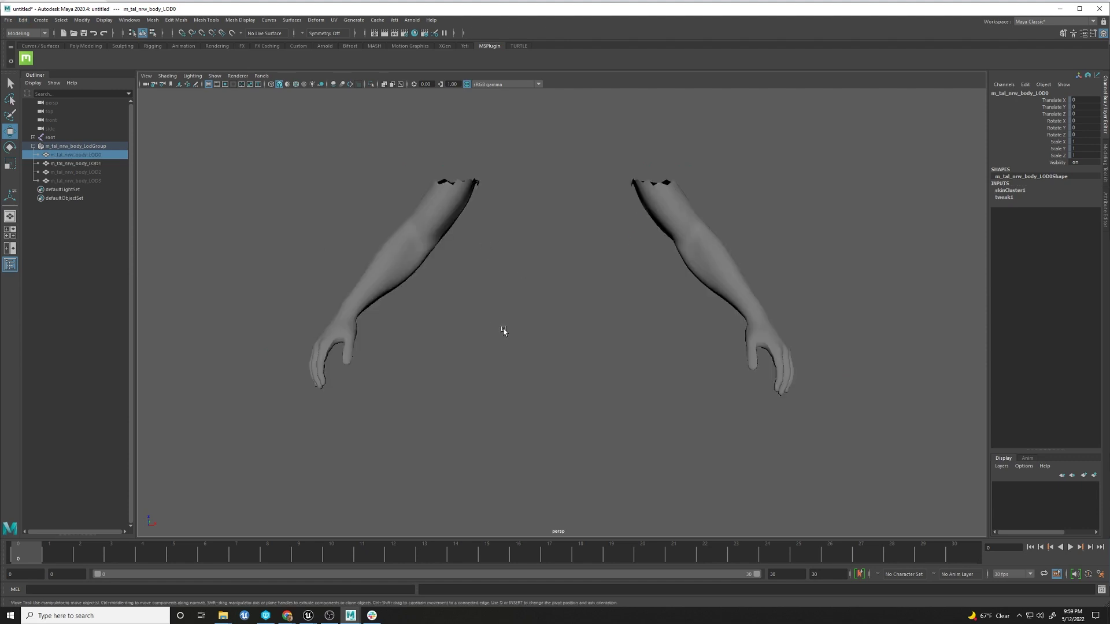
pyautogui.click(702, 274)
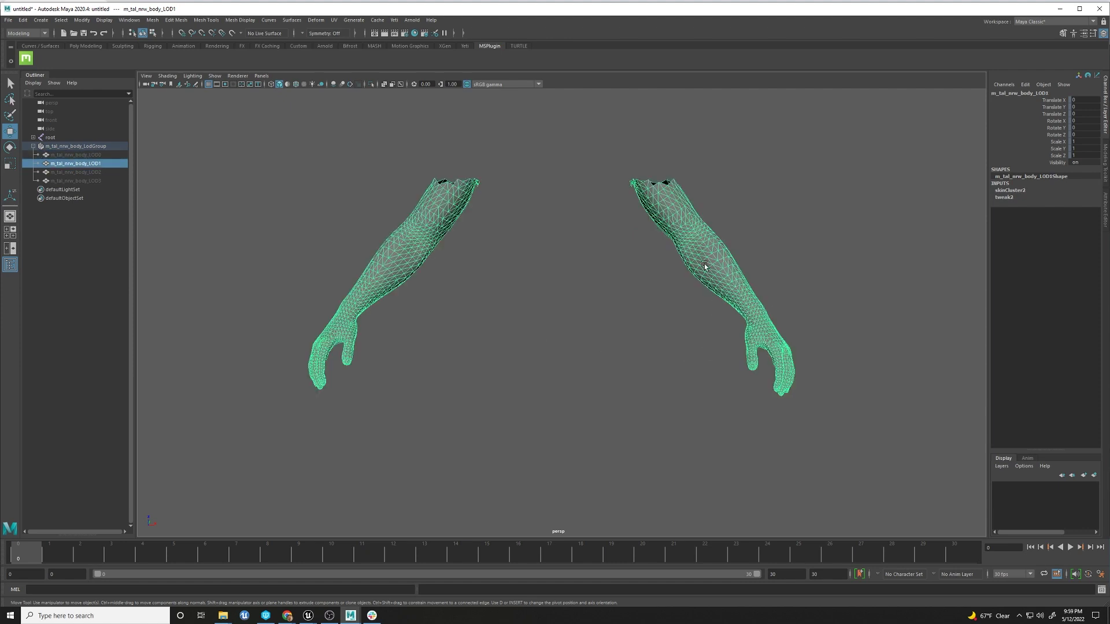
pyautogui.click(177, 20)
pyautogui.click(194, 112)
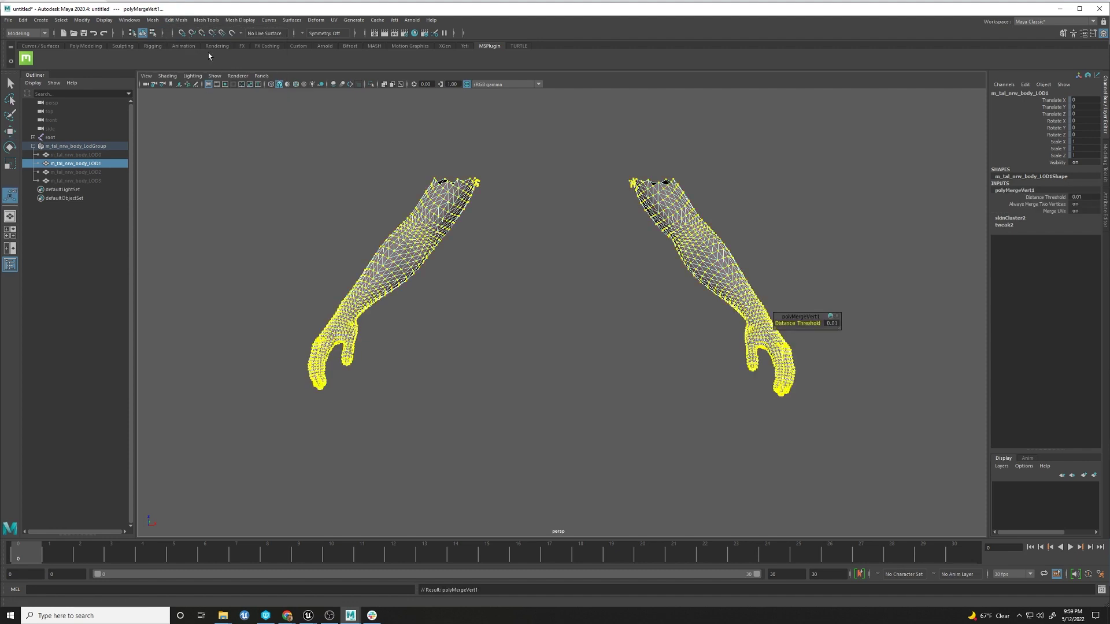
pyautogui.click(249, 20)
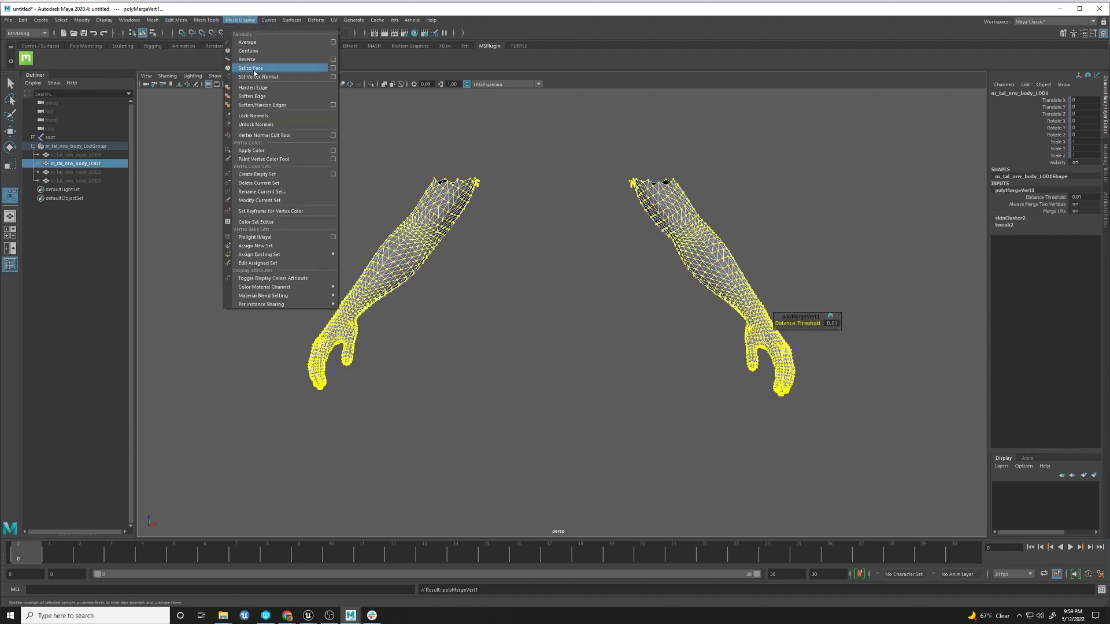
pyautogui.click(252, 96)
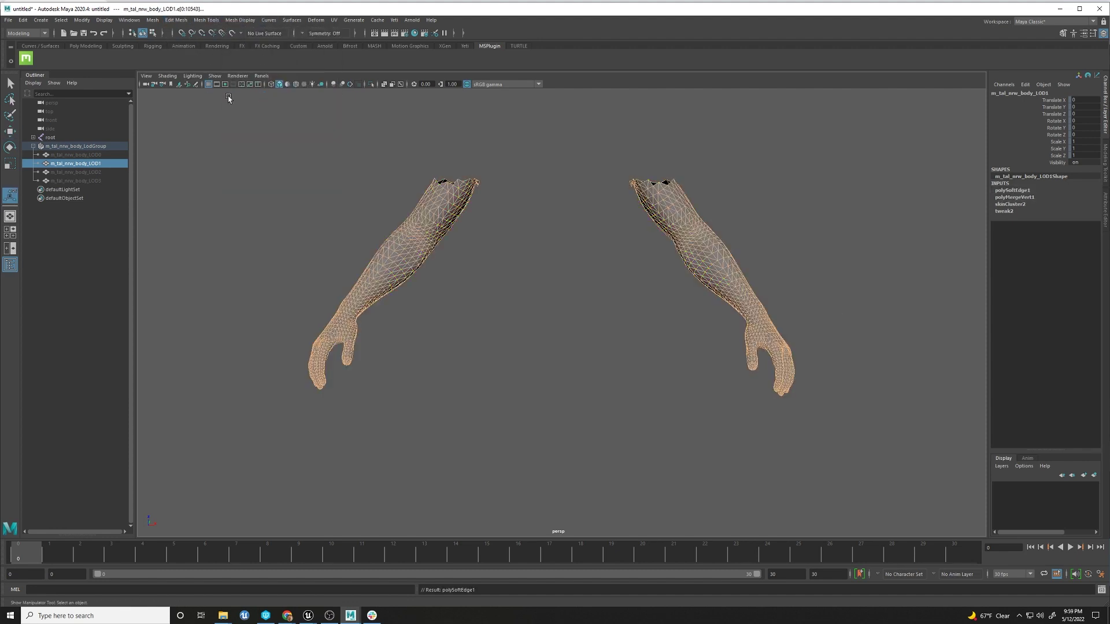
# Step: Delete the non-deformer history of m_tal_nrw_body_LOD1 and clear the selection
pyautogui.click(24, 23)
pyautogui.moveTo(67, 122)
pyautogui.click(167, 132)
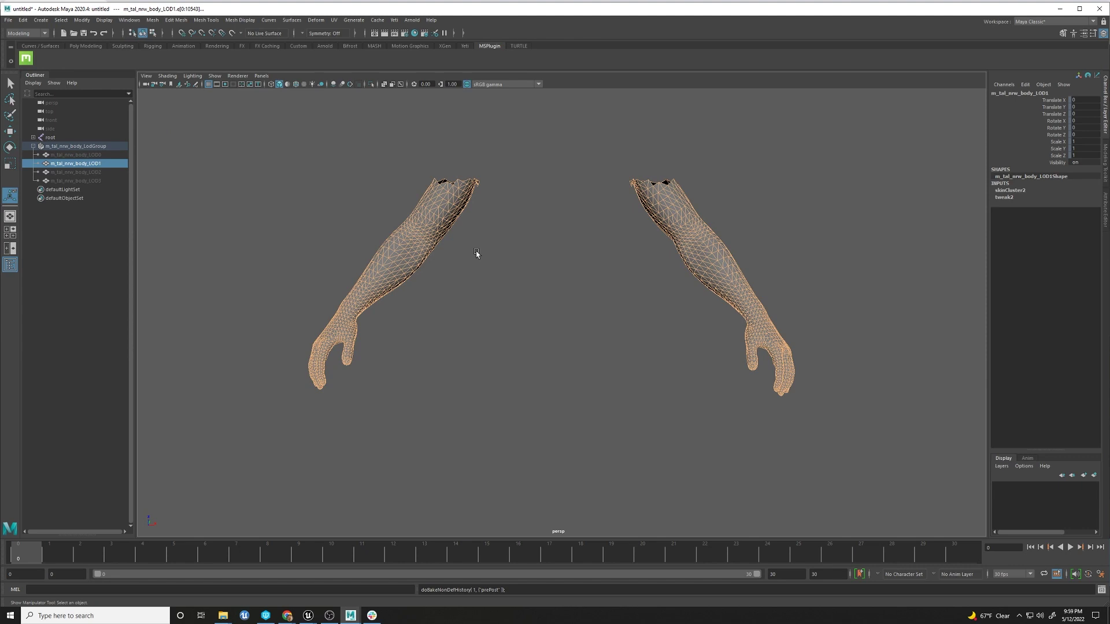
pyautogui.click(232, 212)
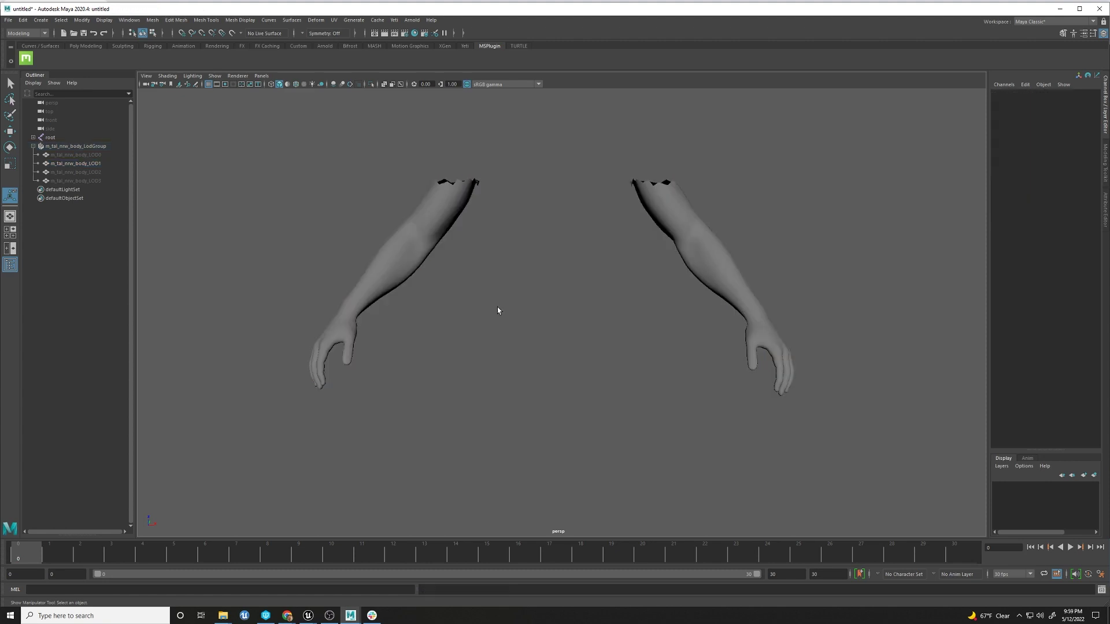
# Step: Show only m_tal_nrw_body_LOD2, merge its vertices with a 0.01 distance threshold and soften its edges
pyautogui.click(710, 232)
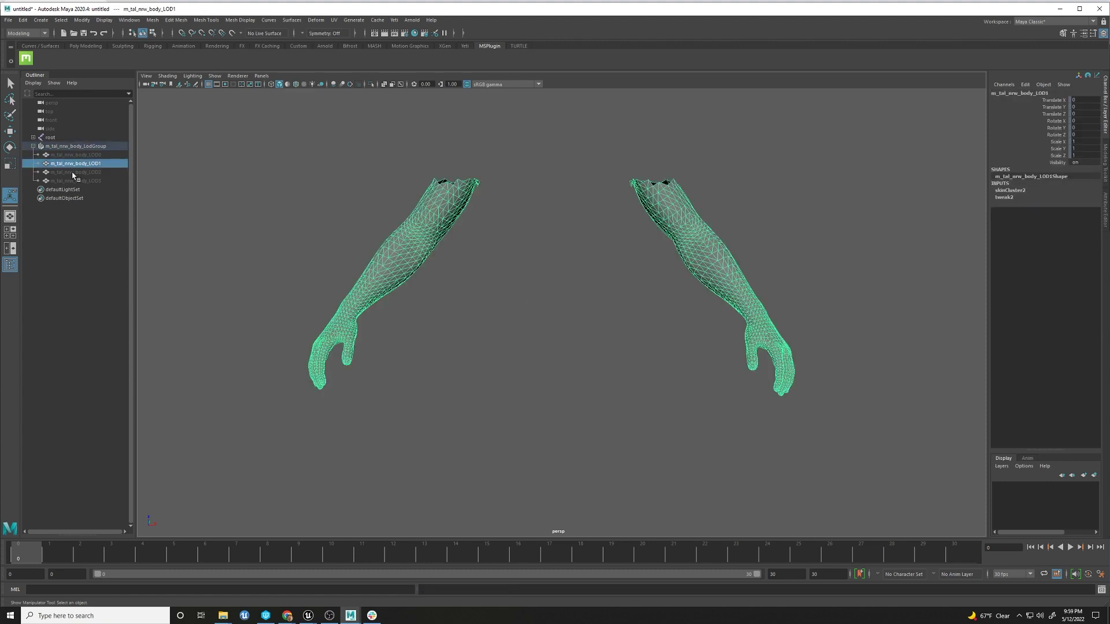
pyautogui.keyDown('alt'); pyautogui.moveTo(605, 294); pyautogui.dragTo(506, 275, button='right'); pyautogui.keyUp('alt')
pyautogui.click(672, 293)
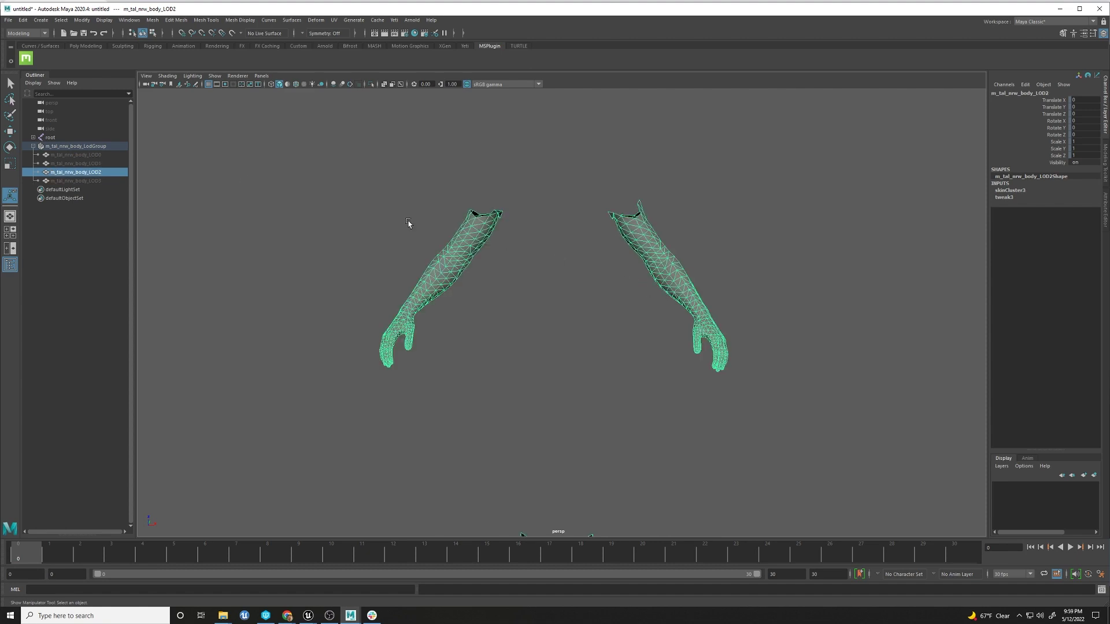
pyautogui.click(166, 21)
pyautogui.click(190, 112)
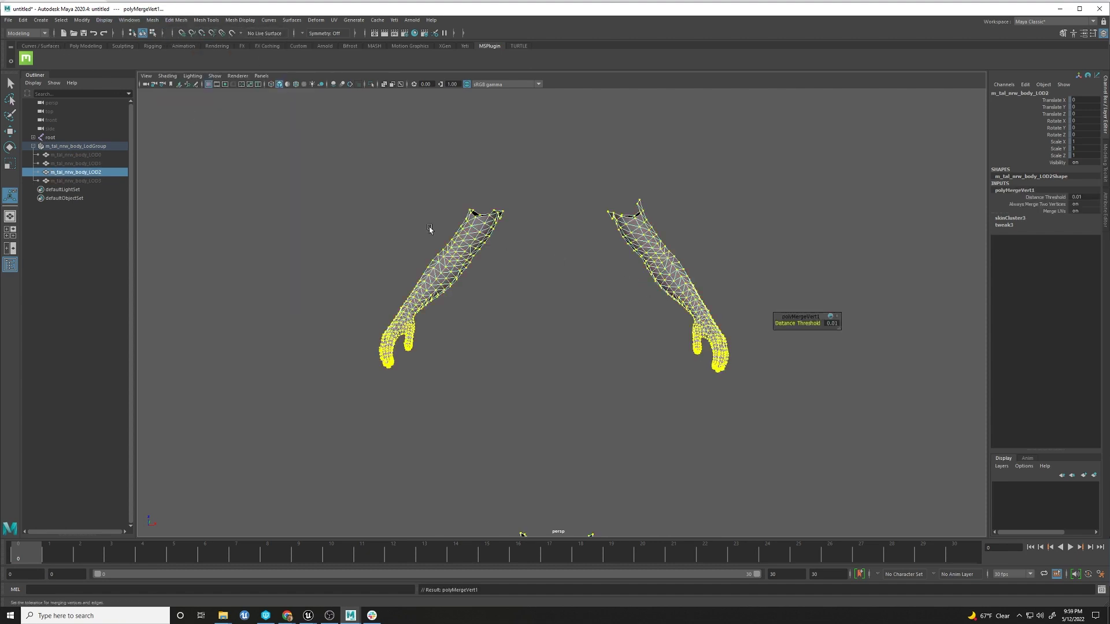
pyautogui.click(240, 20)
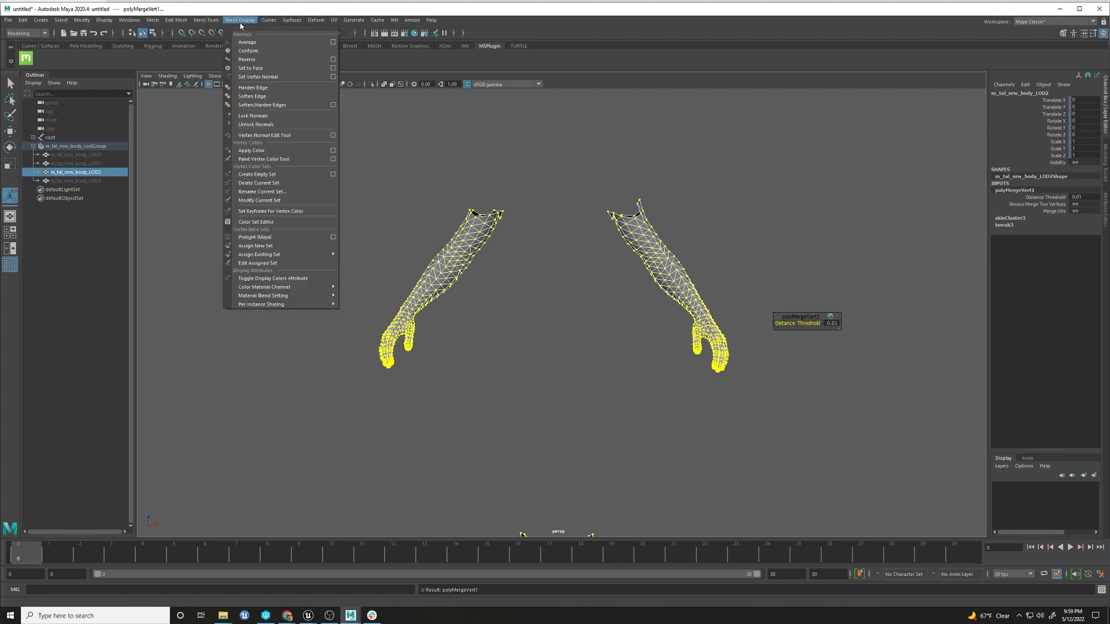
pyautogui.click(252, 96)
# Step: Delete the non-deformer history of m_tal_nrw_body_LOD2 and return to object selection with nothing selected
pyautogui.click(24, 20)
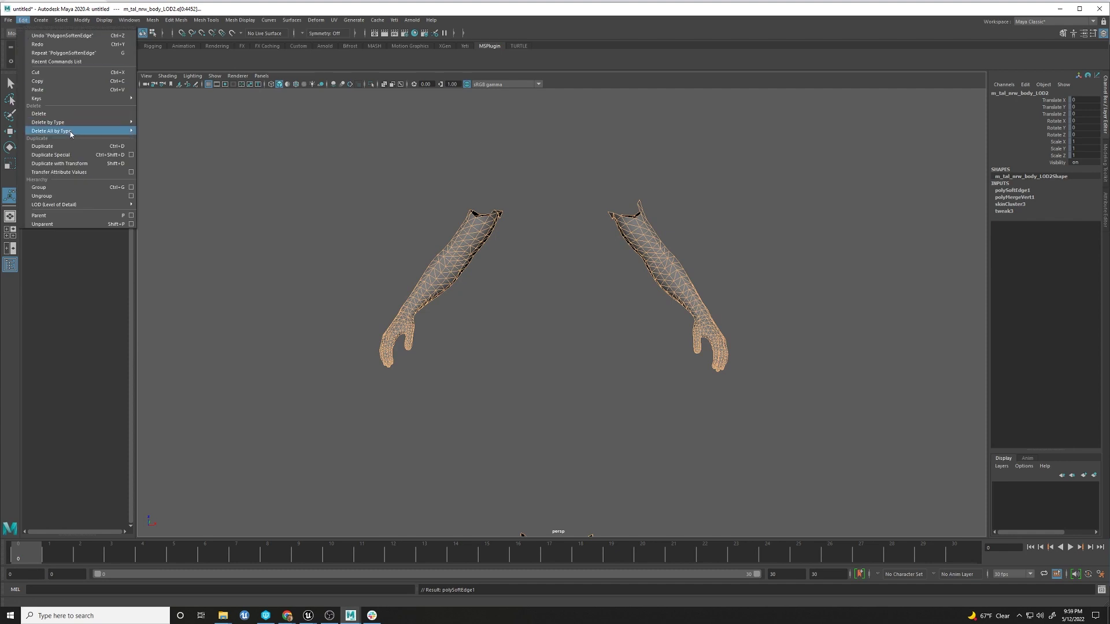
pyautogui.moveTo(72, 134)
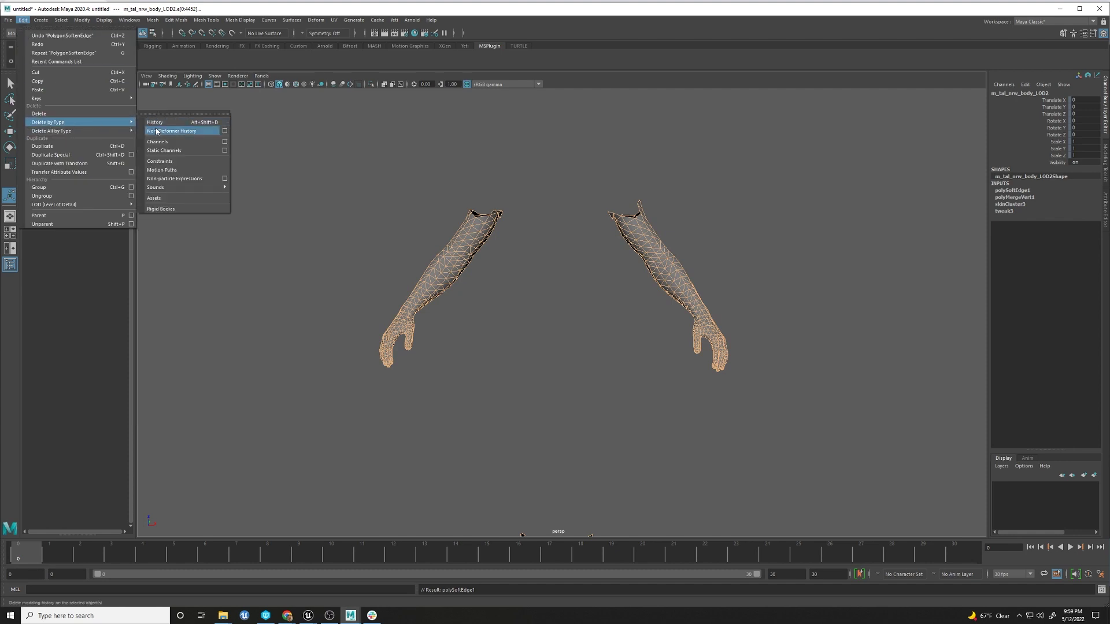
pyautogui.click(173, 131)
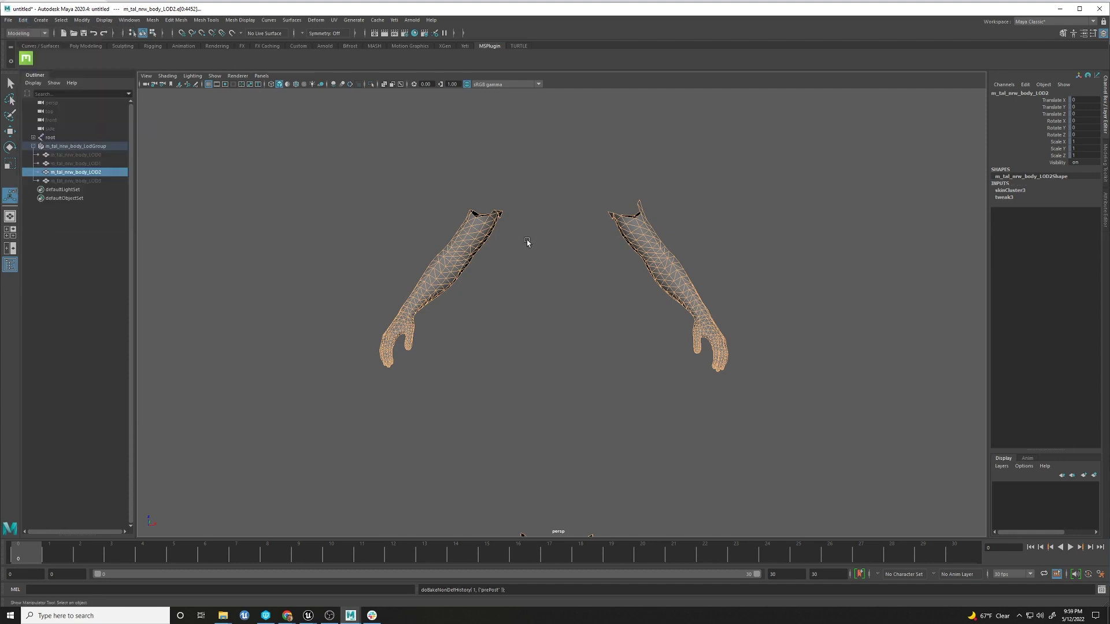
pyautogui.press('q')
pyautogui.press('F8')
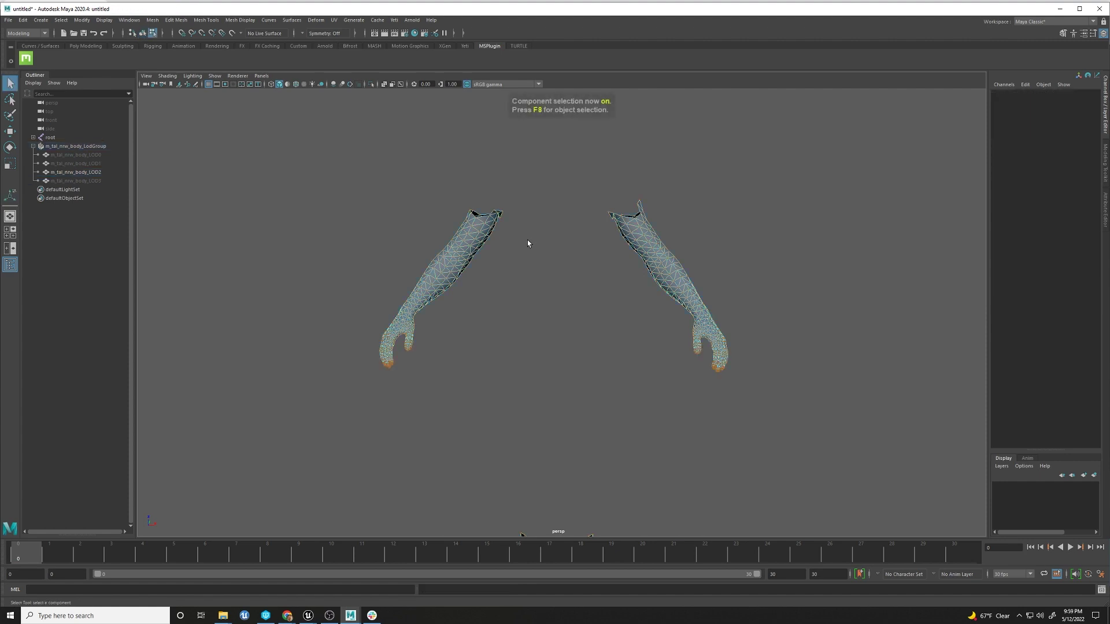
pyautogui.scroll(2, 527, 241)
pyautogui.press('F8')
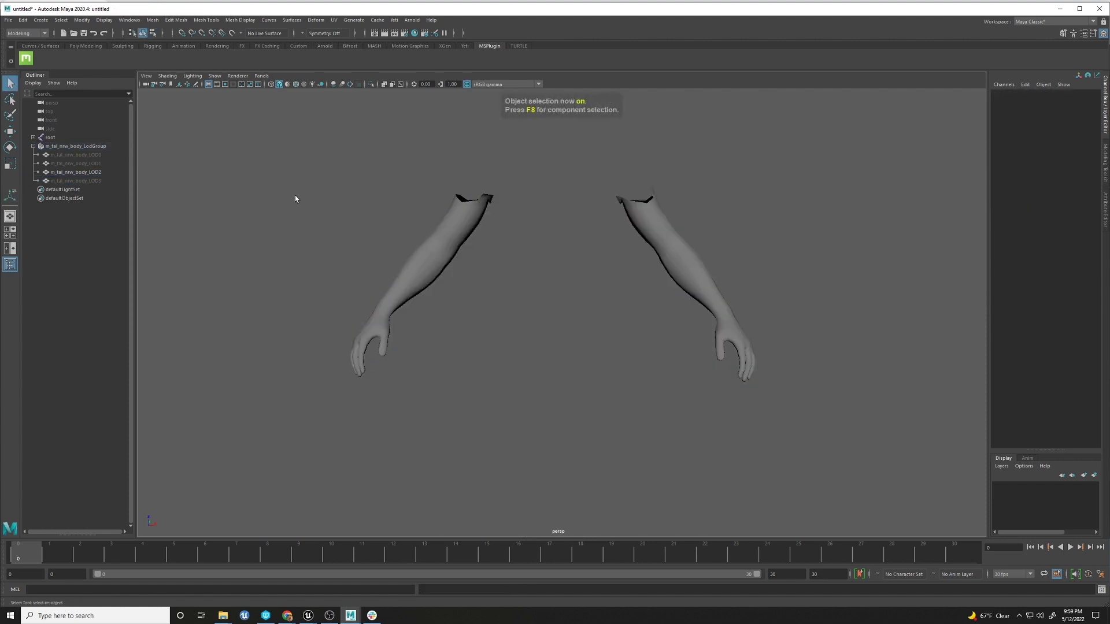
# Step: Select root and m_tal_nrw_body_LodGroup and export the selection as FBX, replacing the existing m_tal_nrw_body.FBX
pyautogui.scroll(4, 440, 254)
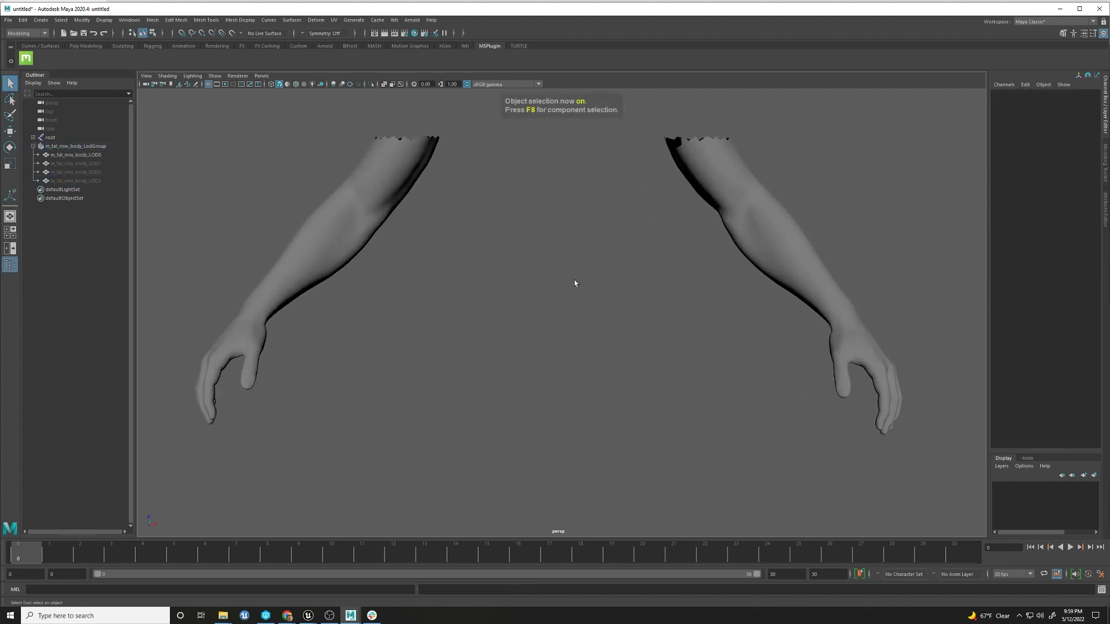
pyautogui.click(81, 146)
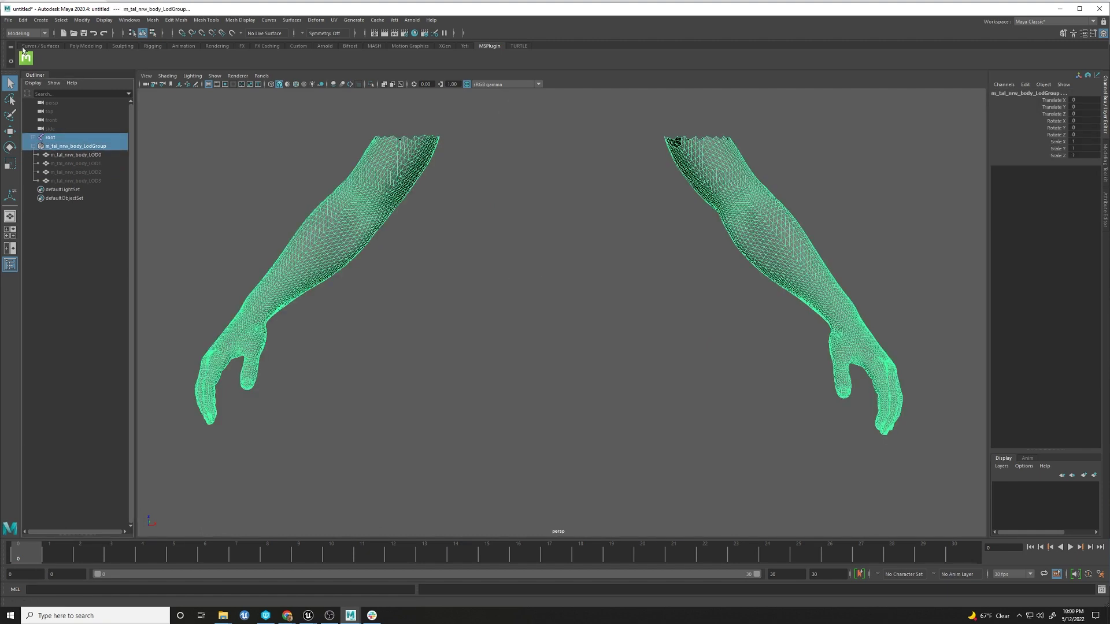
pyautogui.click(8, 20)
pyautogui.click(42, 133)
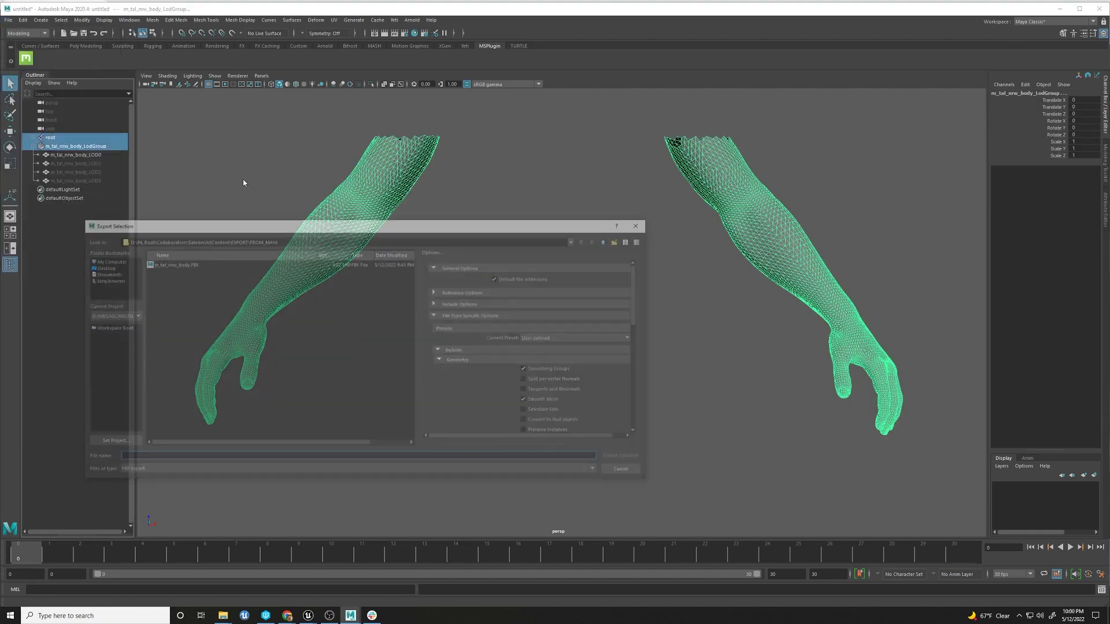
pyautogui.click(166, 266)
pyautogui.click(627, 458)
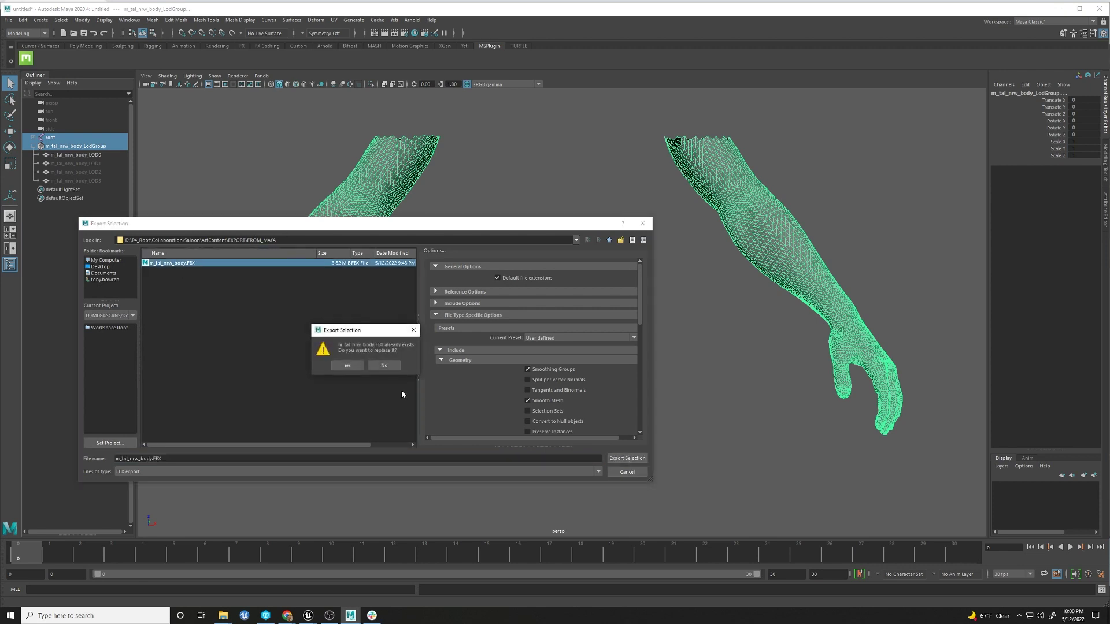
pyautogui.click(347, 366)
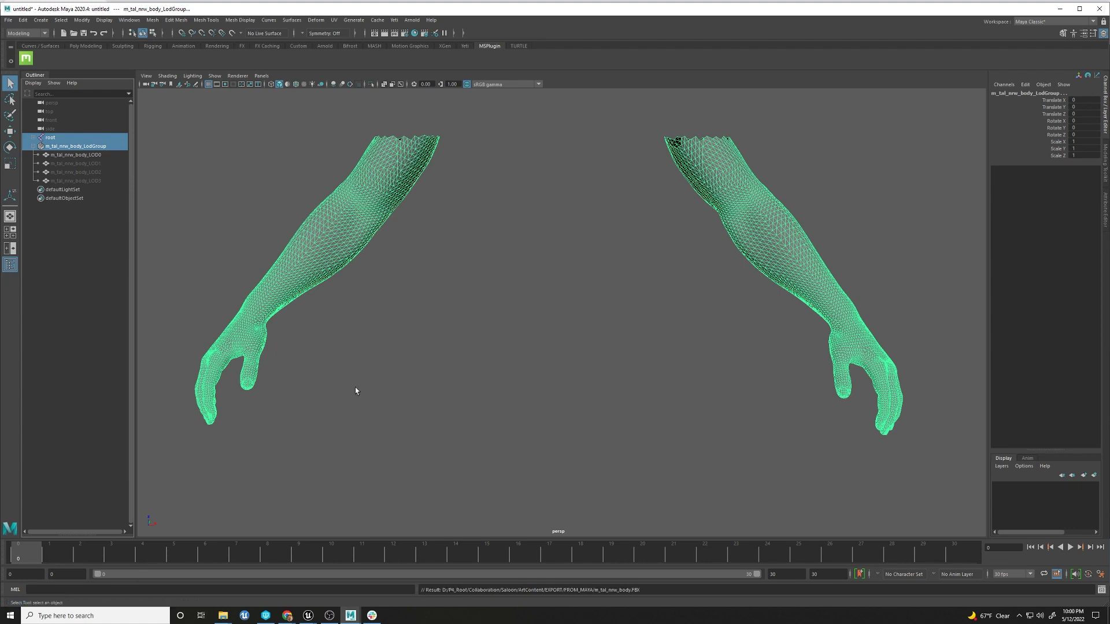
# Step: Switch to Unreal Editor, look at the cowboy's hands in the level and bring up the m_tal_nrw_body mesh editor
pyautogui.moveTo(309, 615)
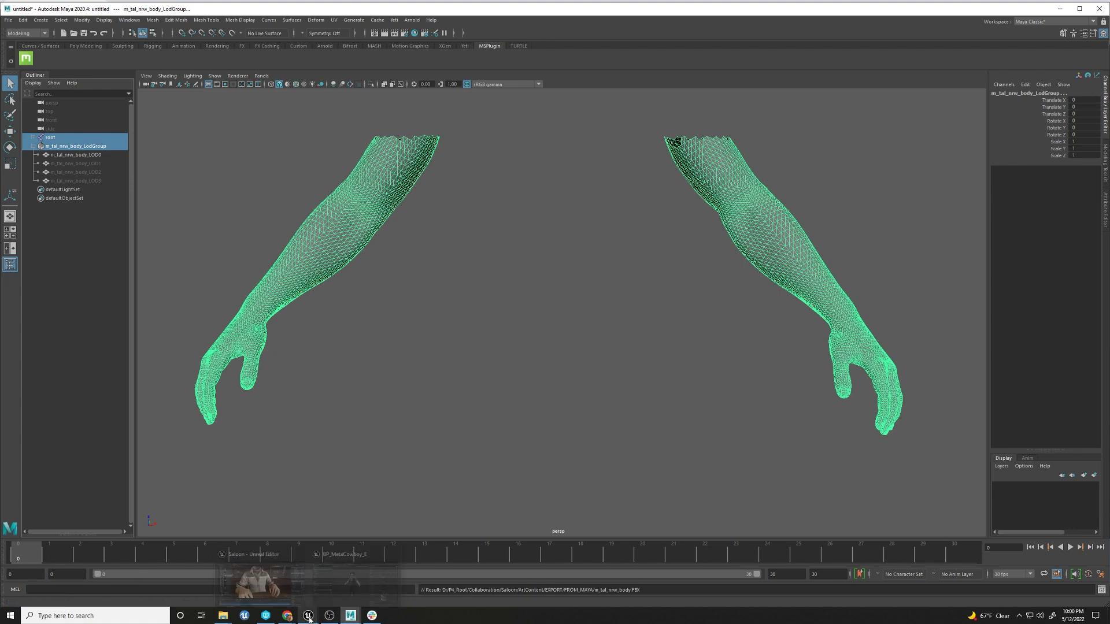
pyautogui.click(276, 592)
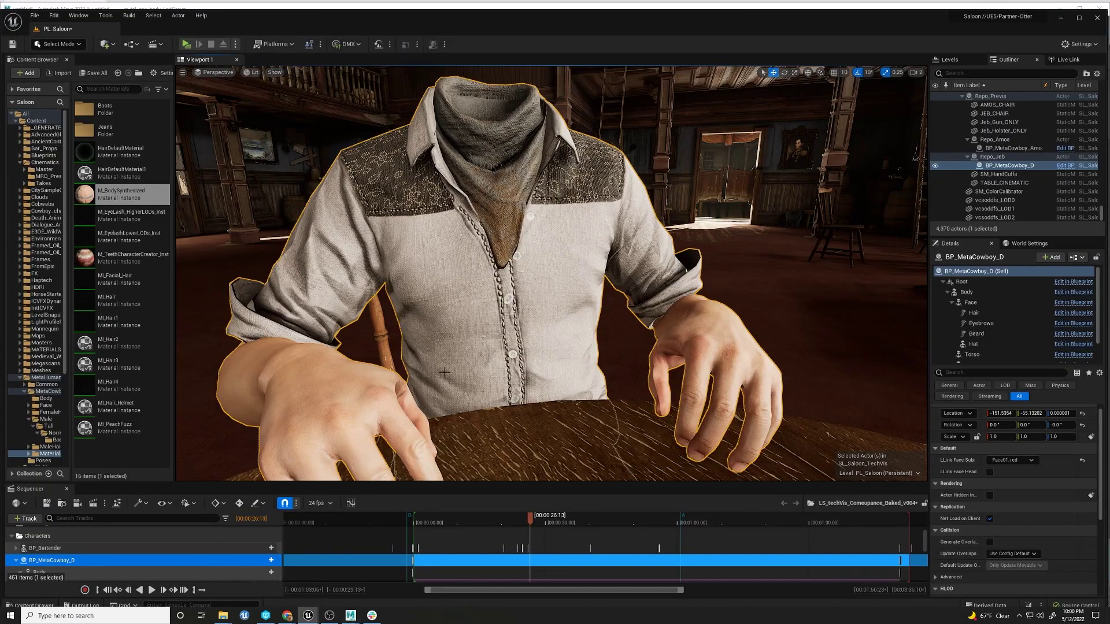
pyautogui.keyDown('alt'); pyautogui.moveTo(497, 375); pyautogui.dragTo(529, 350); pyautogui.keyUp('alt')
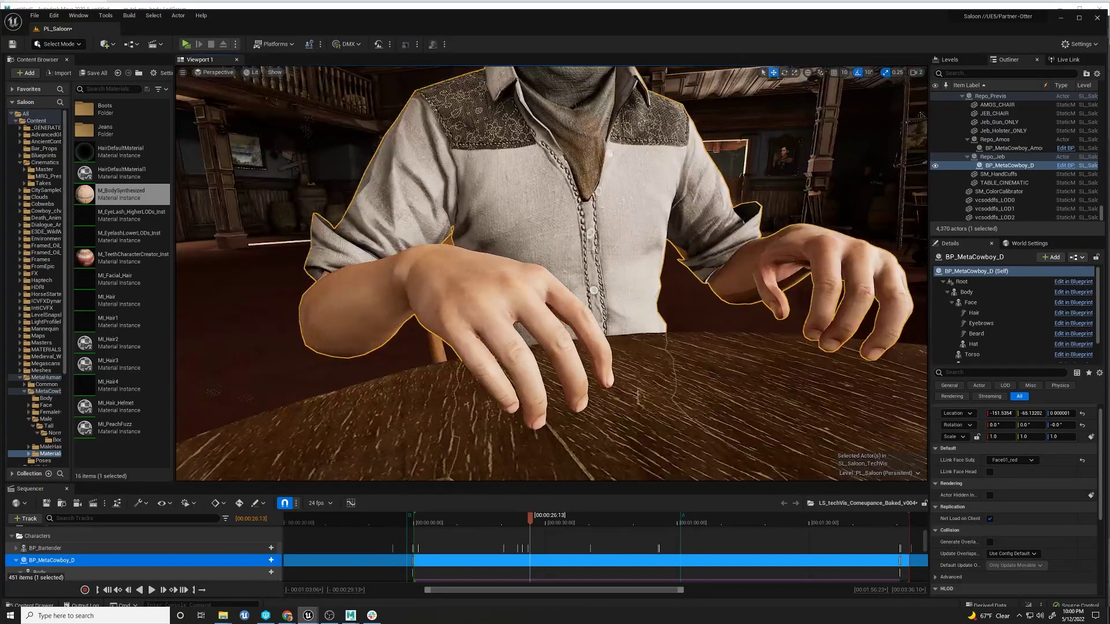
pyautogui.moveTo(0, 102); pyautogui.dragTo(648, 50)
pyautogui.click(358, 57)
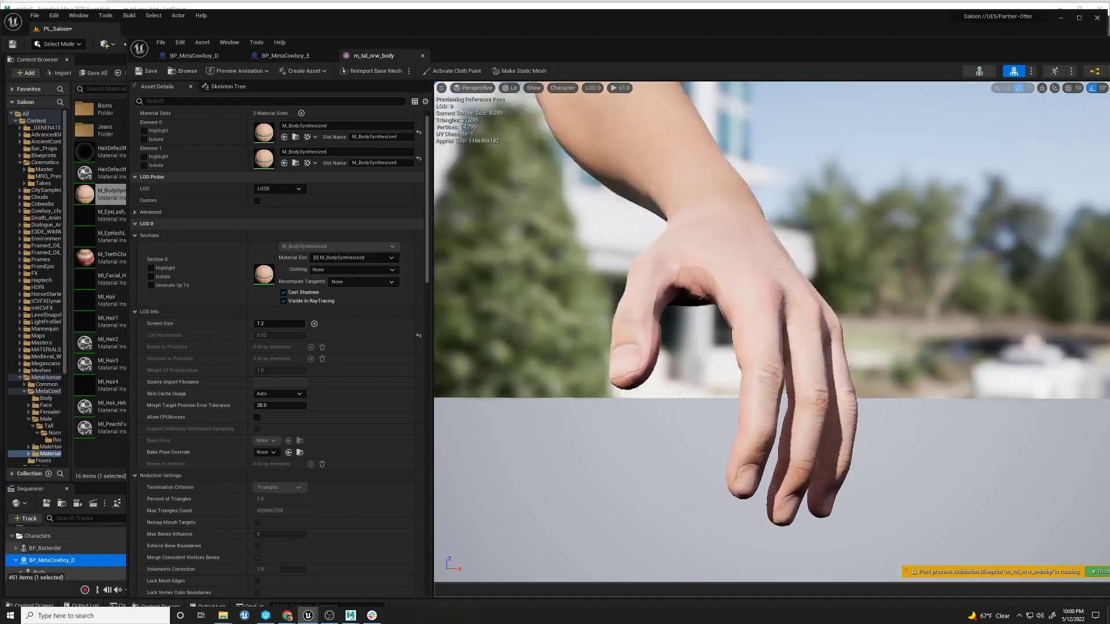
# Step: Preview the hand of m_tal_nrw_body at LOD 0 and reimport the base mesh
pyautogui.keyDown('alt'); pyautogui.moveTo(581, 153); pyautogui.dragTo(650, 150); pyautogui.keyUp('alt')
pyautogui.click(592, 88)
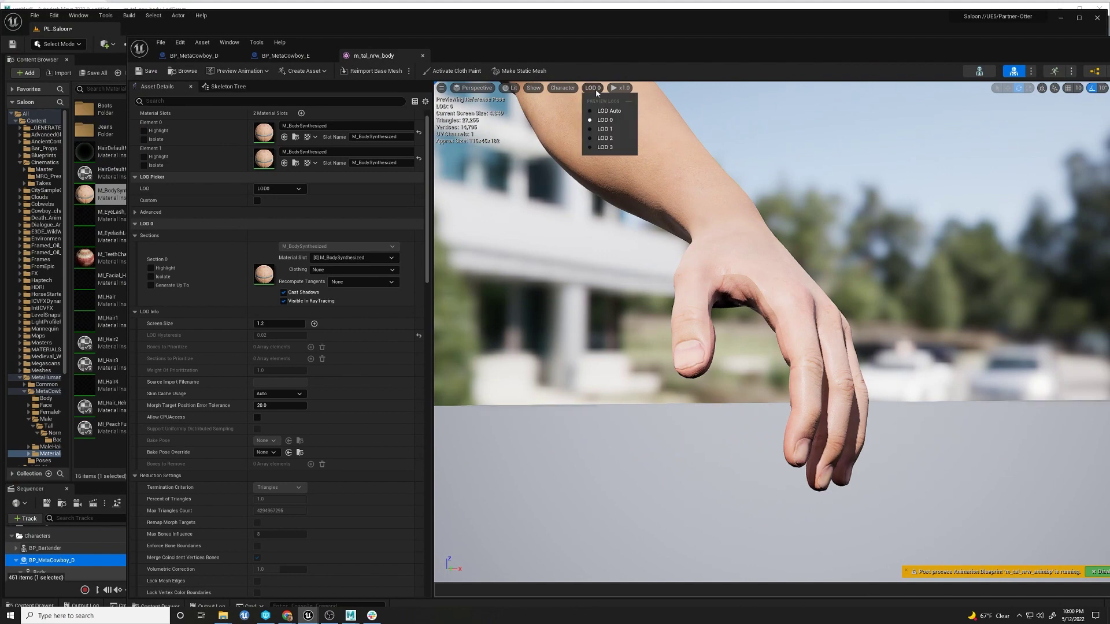
pyautogui.click(605, 120)
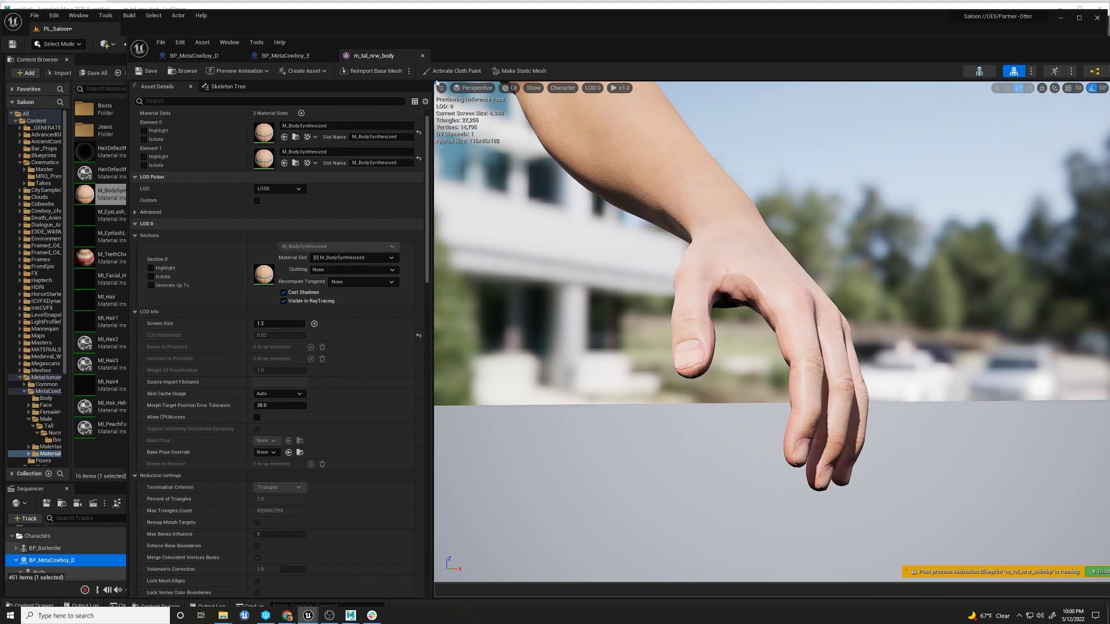
pyautogui.click(377, 71)
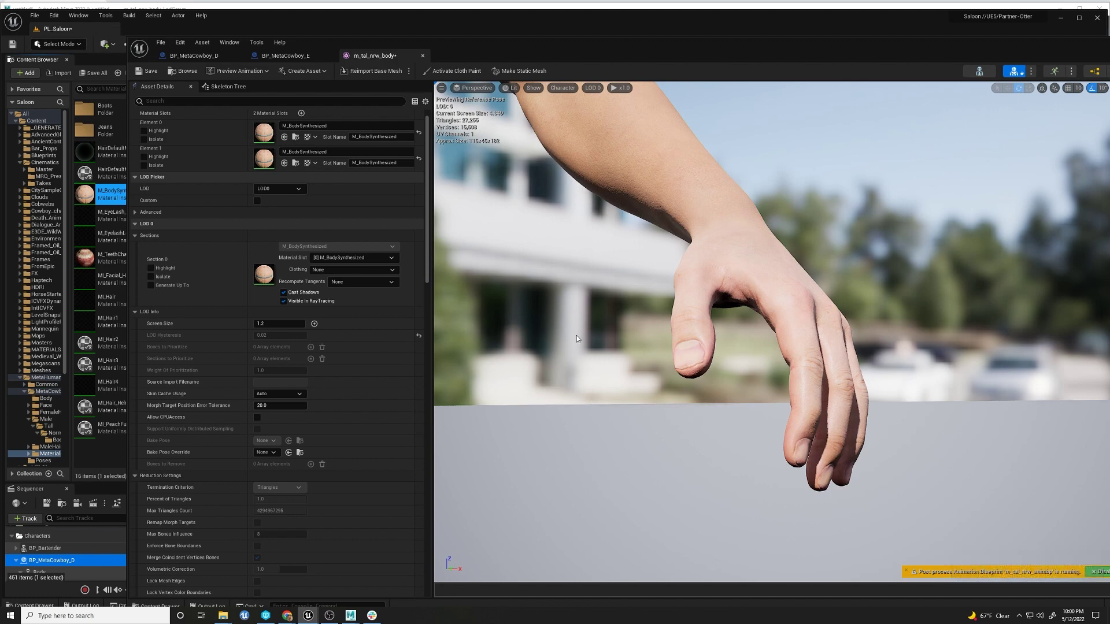
# Step: Reimport the LOD 1 and LOD 2 meshes of m_tal_nrw_body, previewing each level in turn
pyautogui.keyDown('alt'); pyautogui.moveTo(575, 159); pyautogui.dragTo(601, 173); pyautogui.keyUp('alt')
pyautogui.click(596, 90)
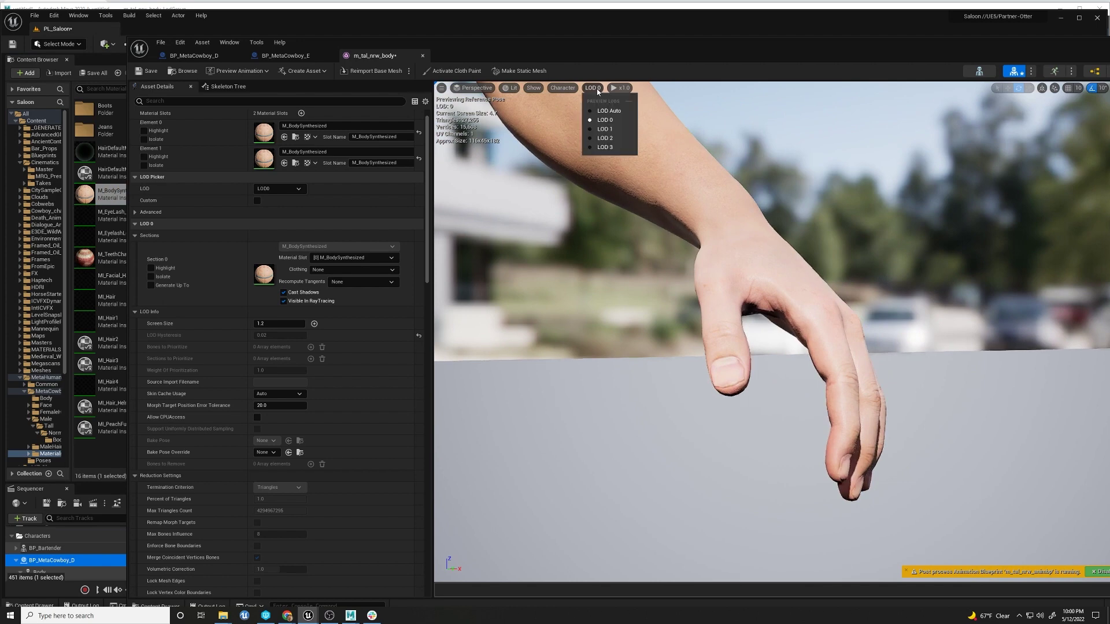
pyautogui.click(603, 132)
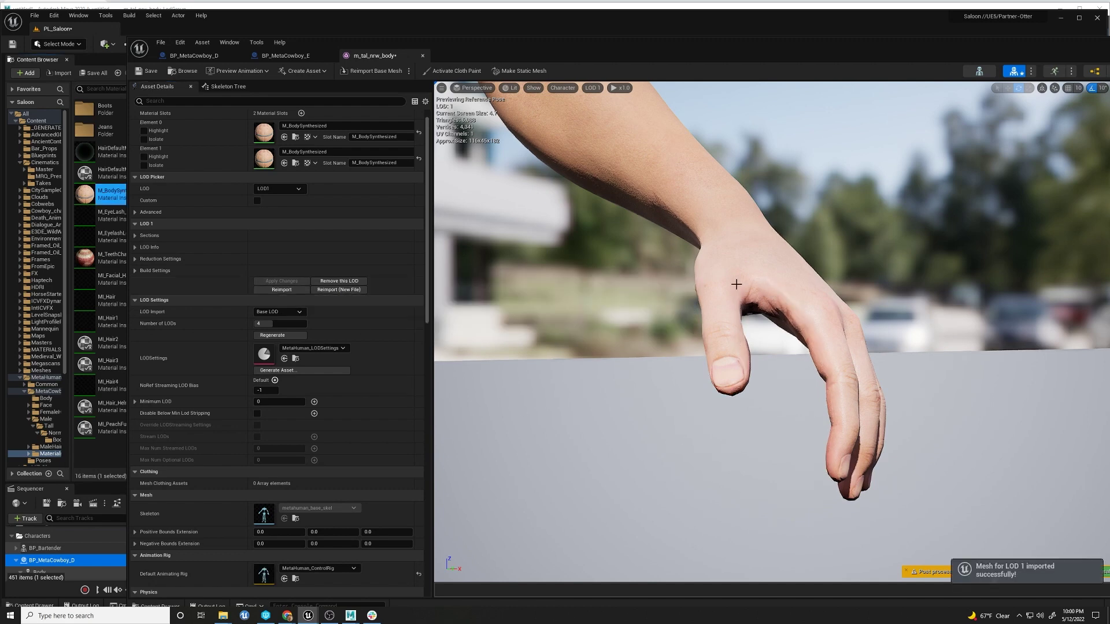
pyautogui.click(590, 89)
pyautogui.click(596, 142)
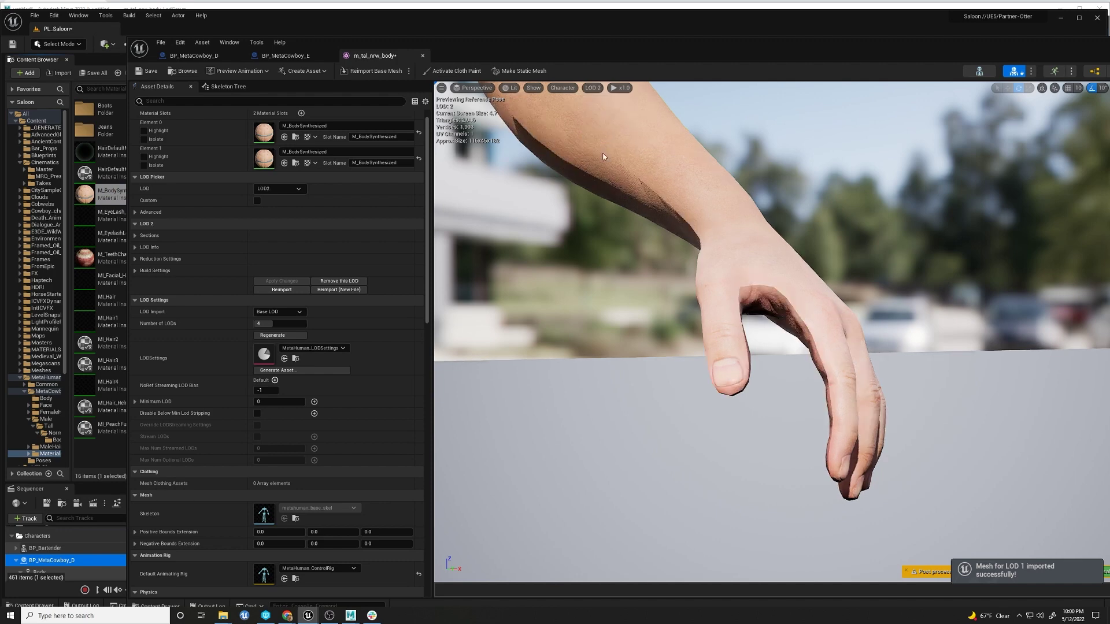
pyautogui.click(276, 290)
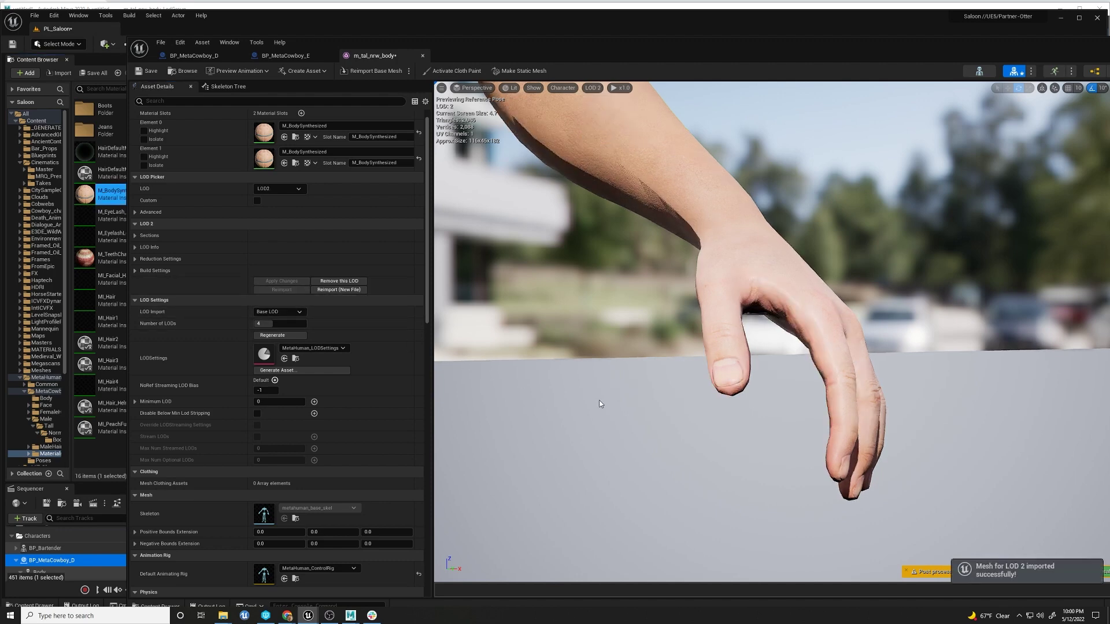
# Step: Check the LOD 3 hand, return the preview to LOD 0 and save the m_tal_nrw_body mesh
pyautogui.click(591, 88)
pyautogui.click(602, 149)
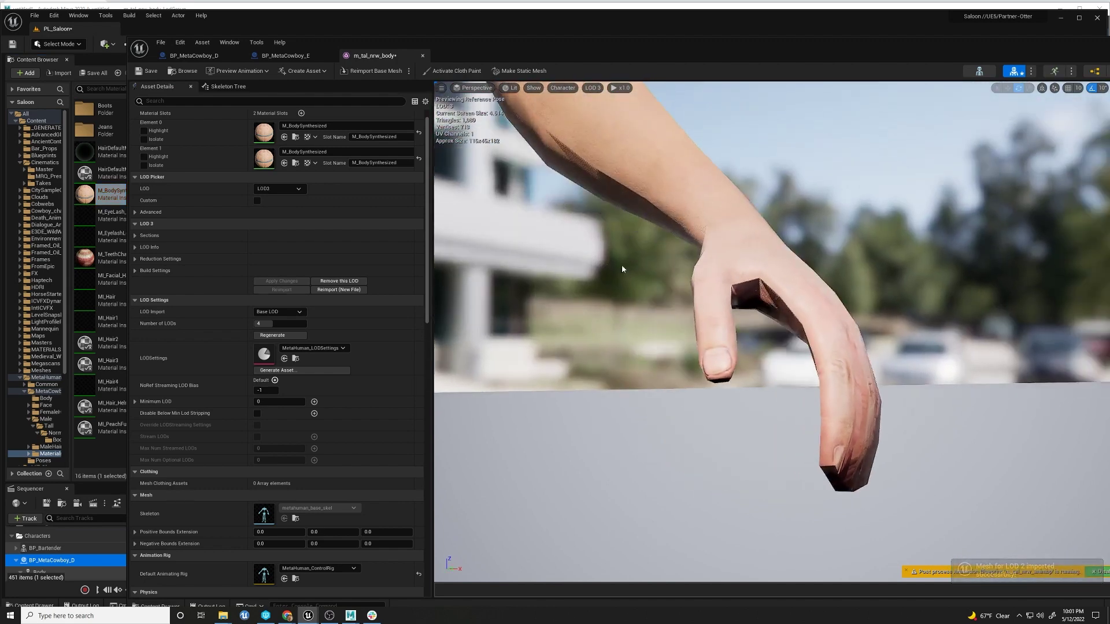
pyautogui.click(595, 89)
pyautogui.click(605, 120)
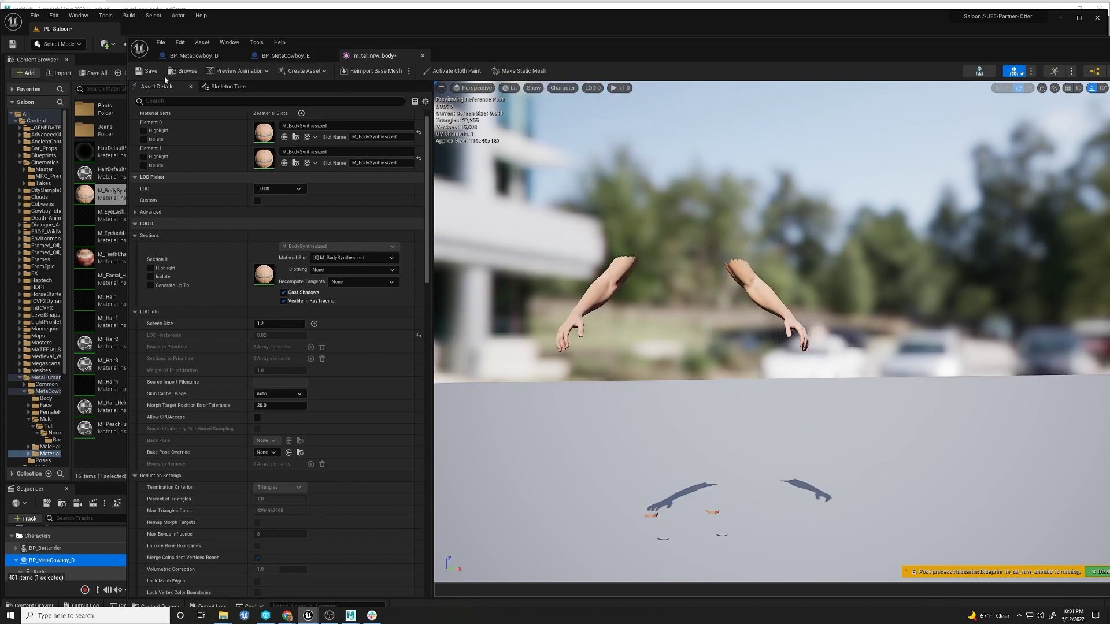
pyautogui.click(148, 71)
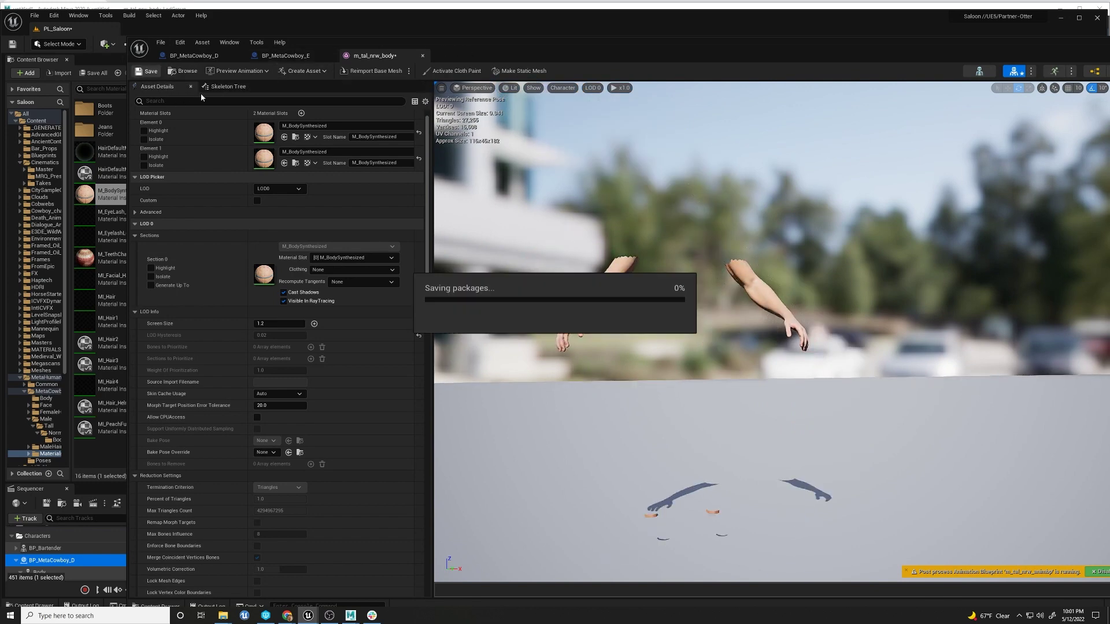
pyautogui.click(652, 330)
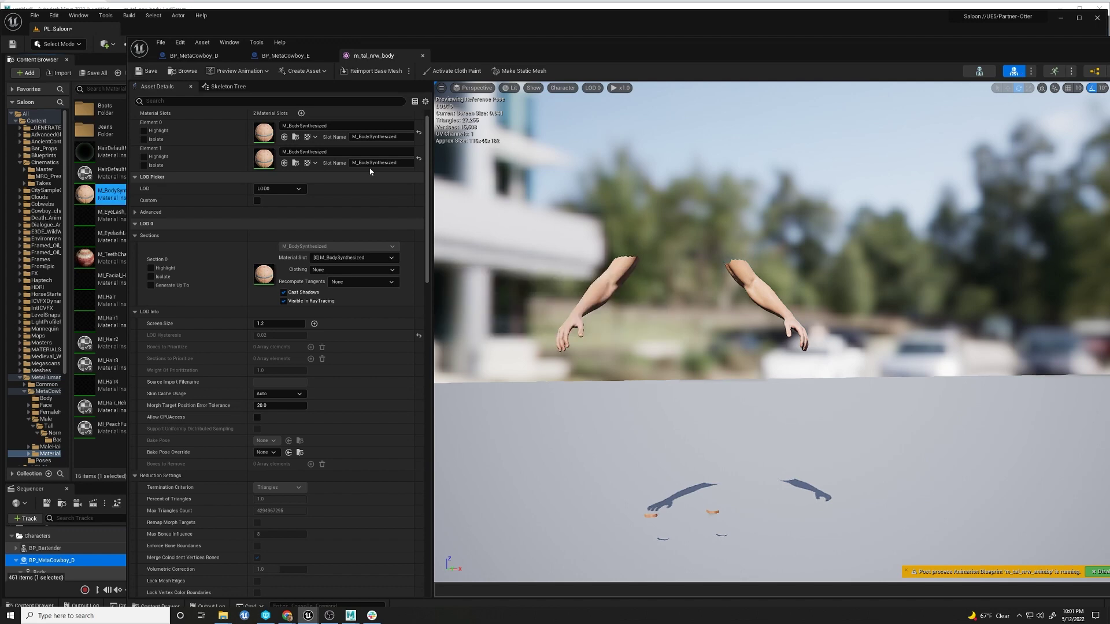
# Step: Compile the BP_MetaCowboy_D blueprint and move its editor window off the level view
pyautogui.click(200, 58)
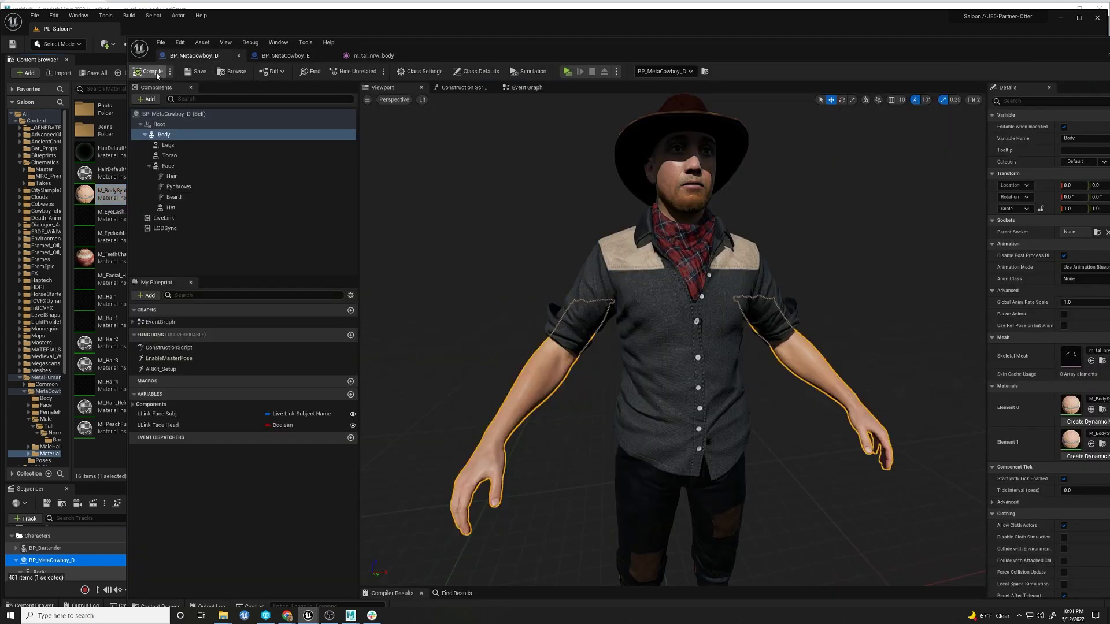
pyautogui.moveTo(728, 48); pyautogui.dragTo(0, 124)
# Step: Examine the seated cowboy's hands and arms at the saloon table from several angles, moving the sequence playhead to 00:00:31:23
pyautogui.moveTo(474, 235); pyautogui.dragTo(598, 296, button='right')
pyautogui.keyDown('alt'); pyautogui.moveTo(598, 296); pyautogui.dragTo(613, 303); pyautogui.keyUp('alt')
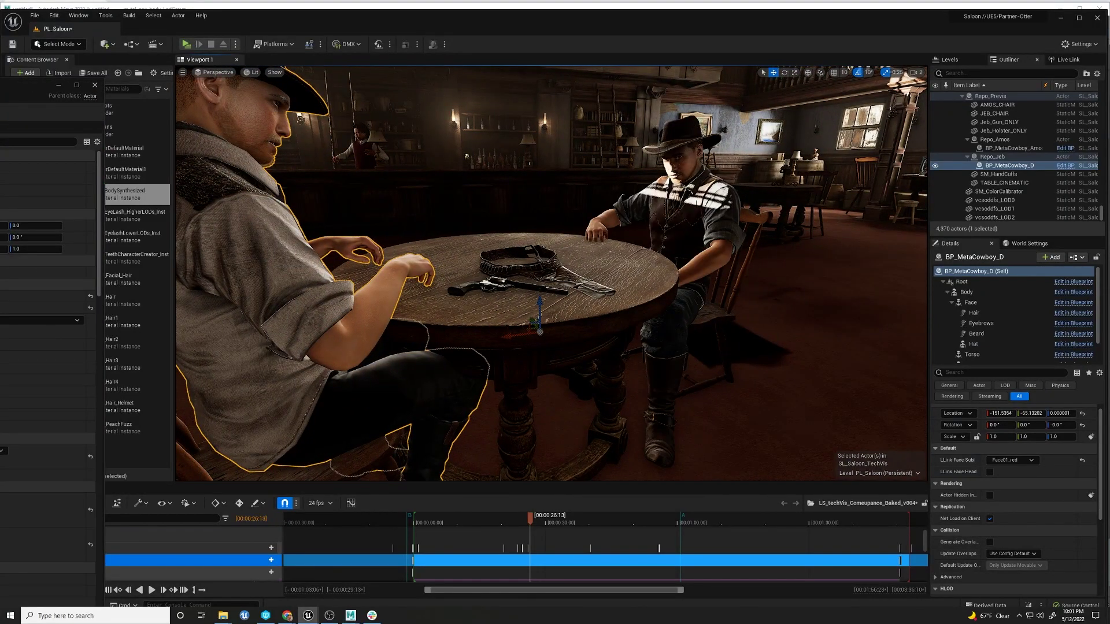
pyautogui.keyDown('alt'); pyautogui.moveTo(606, 300); pyautogui.dragTo(300, 295); pyautogui.keyUp('alt')
pyautogui.keyDown('alt'); pyautogui.moveTo(301, 295); pyautogui.dragTo(266, 312, button='right'); pyautogui.keyUp('alt')
pyautogui.keyDown('alt'); pyautogui.moveTo(266, 312); pyautogui.dragTo(462, 312); pyautogui.keyUp('alt')
pyautogui.moveTo(515, 525); pyautogui.dragTo(554, 526)
pyautogui.keyDown('alt'); pyautogui.moveTo(555, 312); pyautogui.dragTo(648, 312); pyautogui.keyUp('alt')
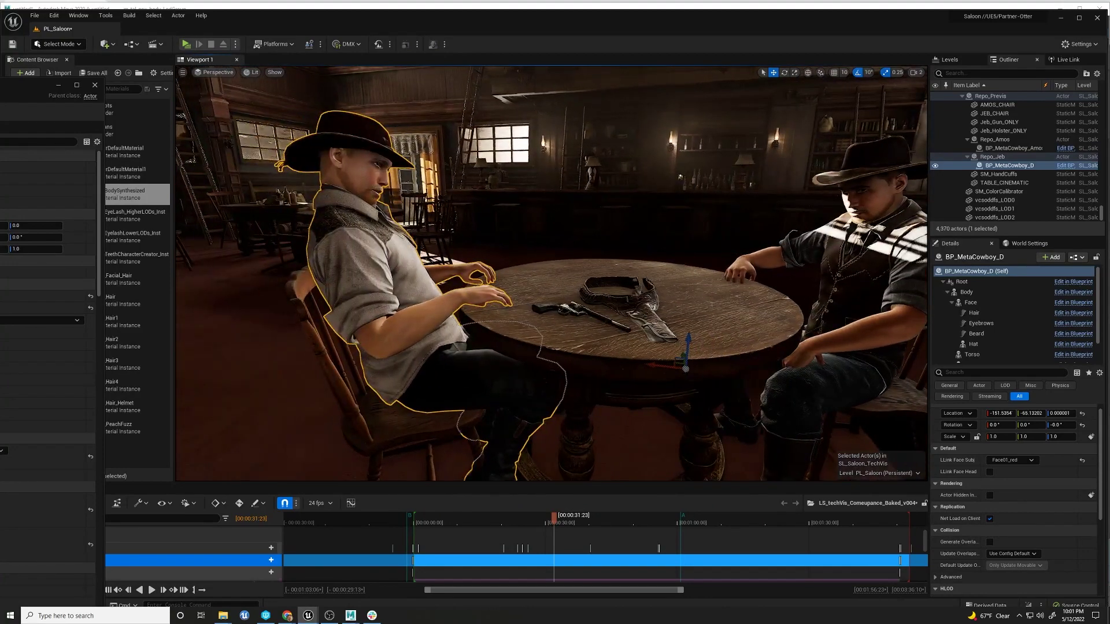